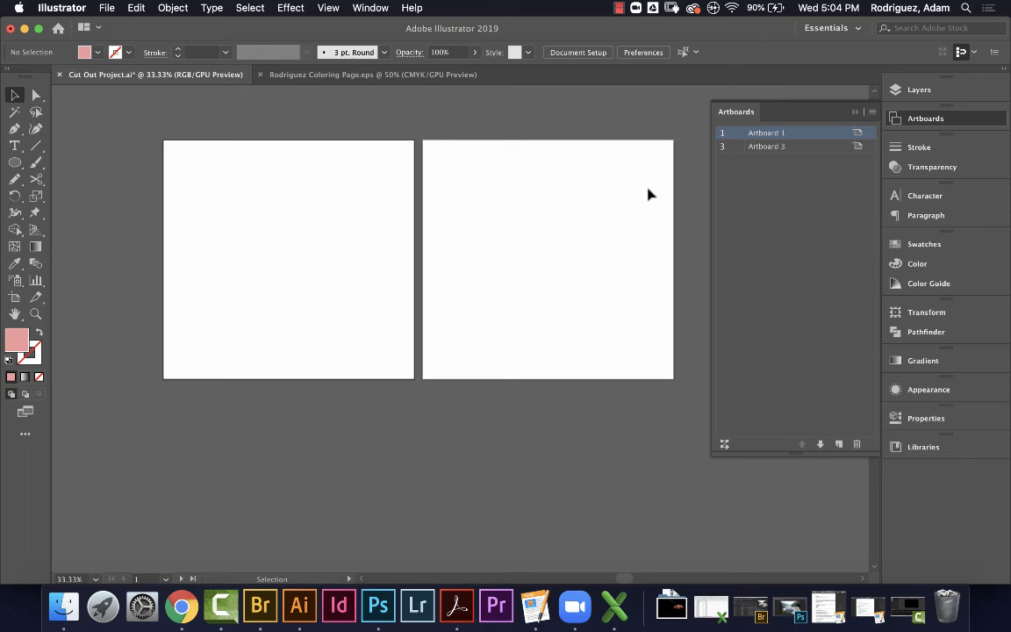
mouse_move(2, 2)
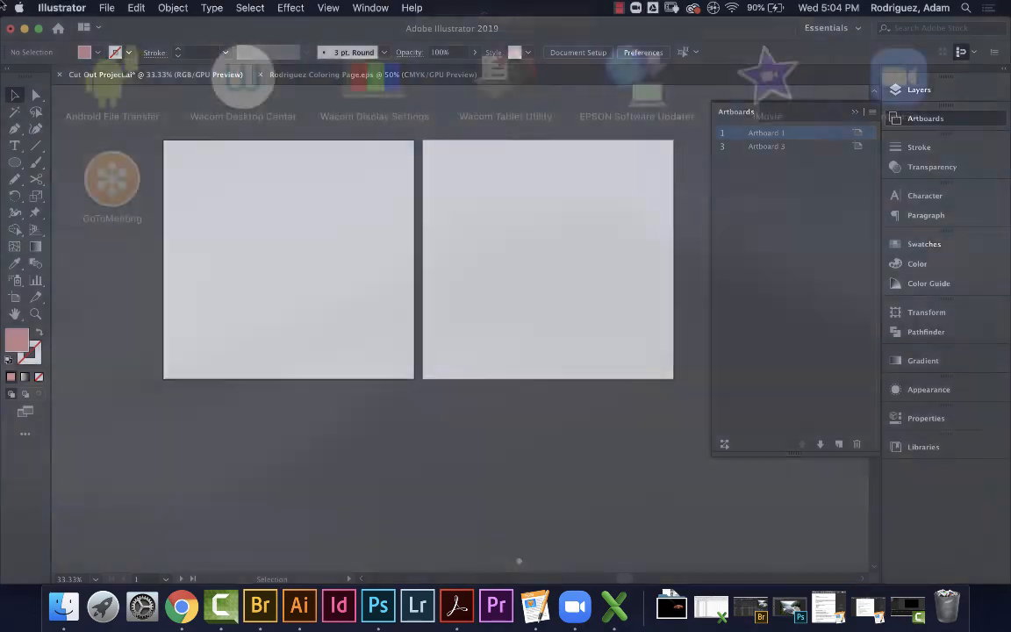
click(334, 257)
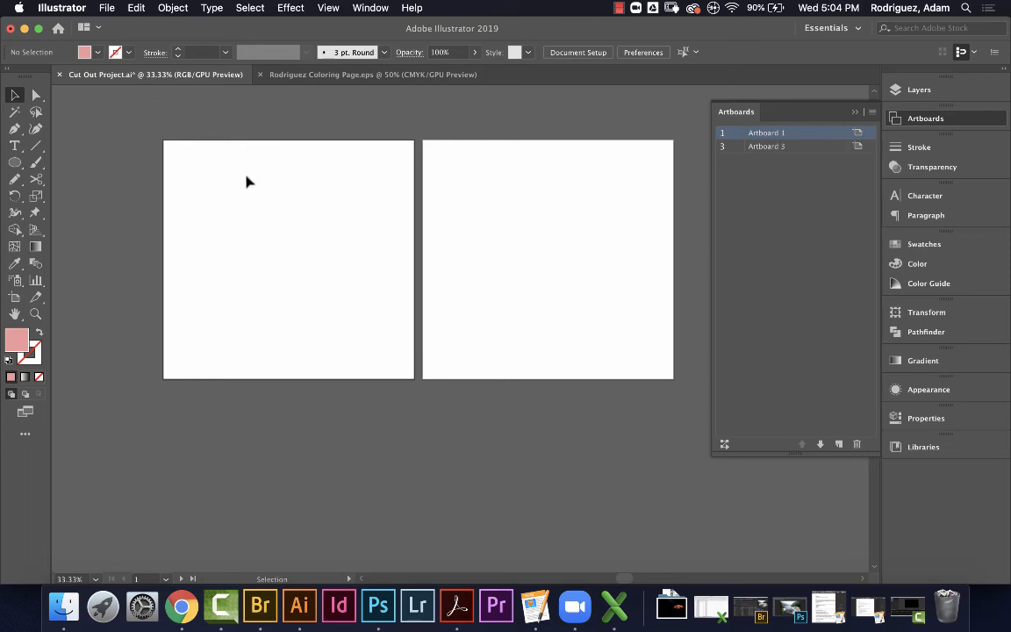
Make Layer 5 the active layer and choose the Pencil tool for drawing on the first artboard
click(919, 89)
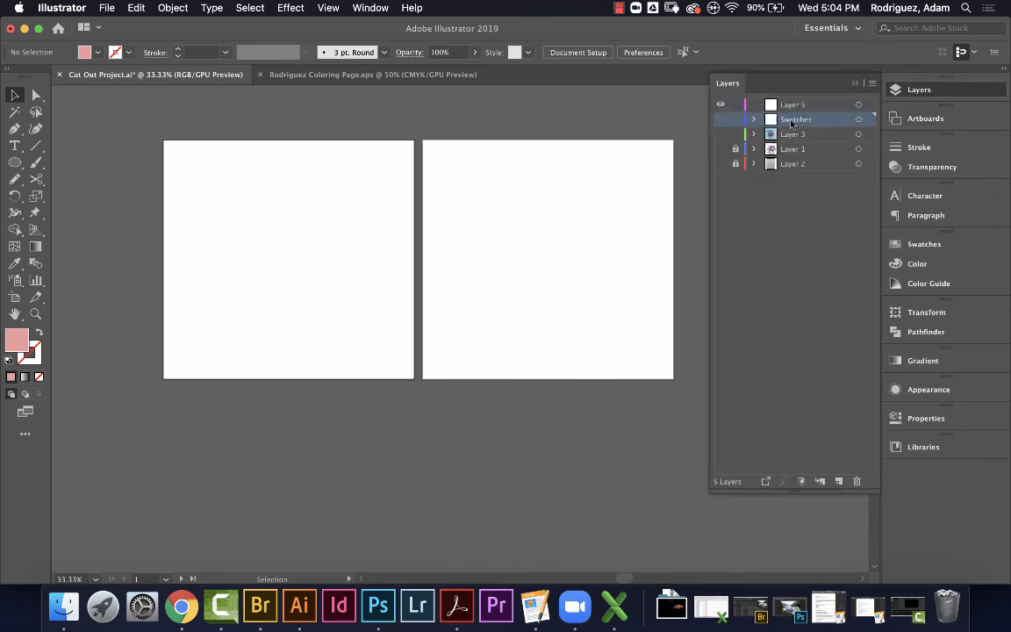
click(790, 107)
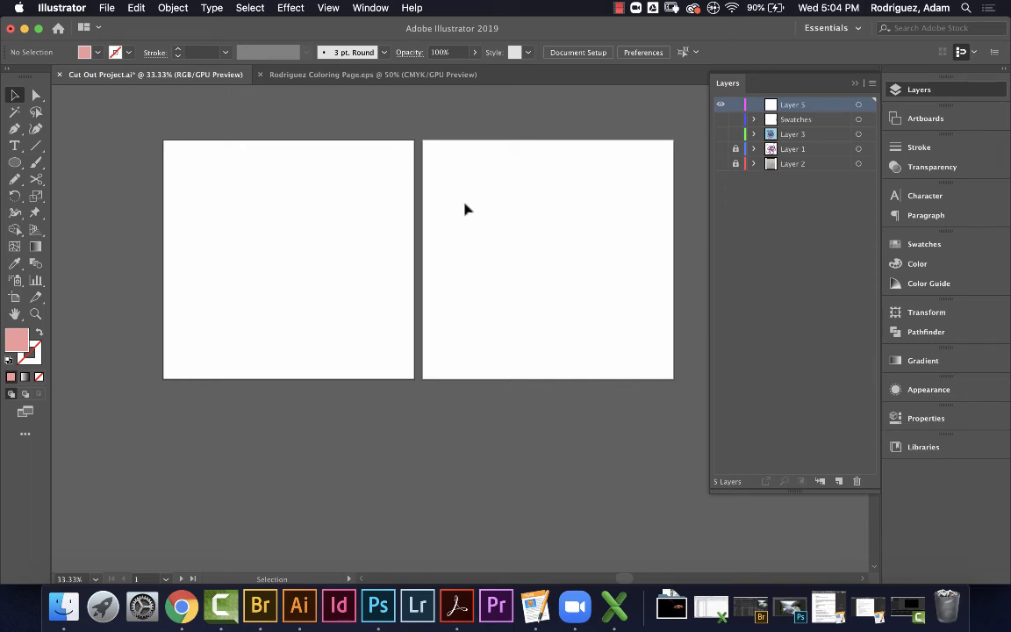
click(15, 180)
click(16, 181)
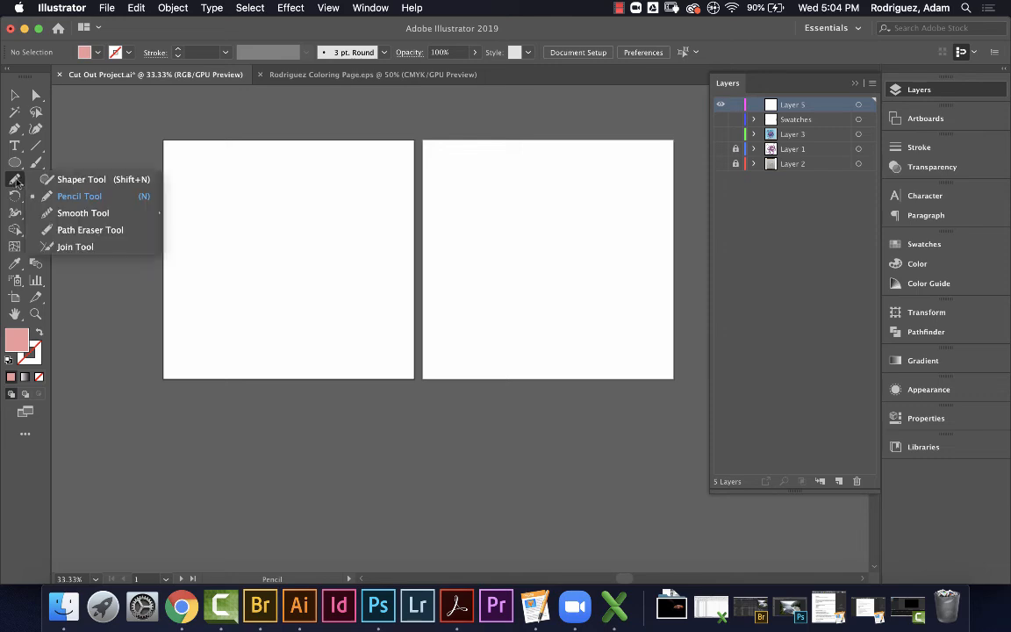
click(69, 199)
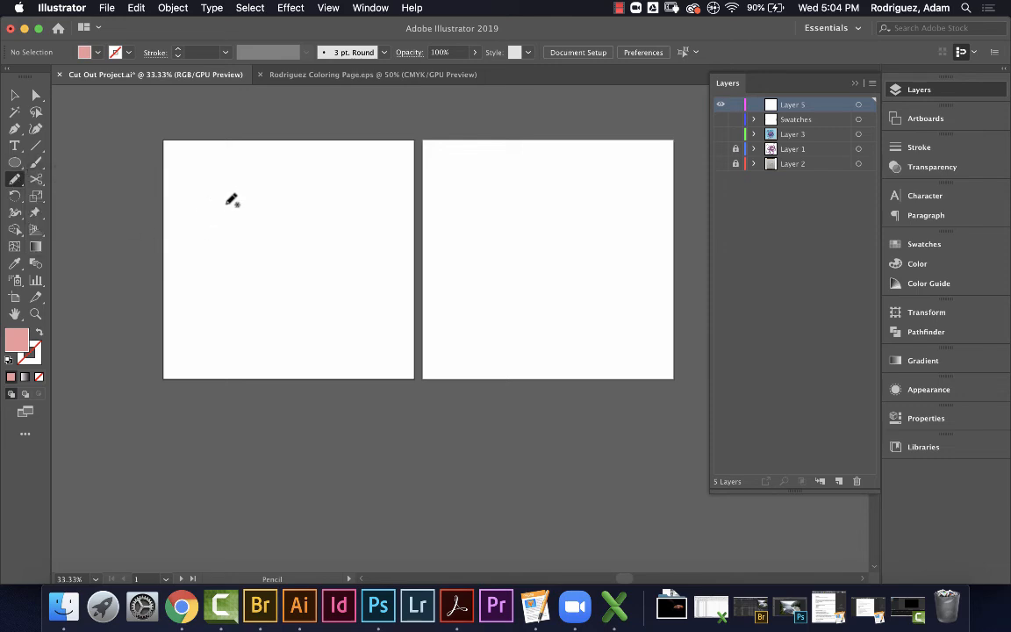
key(super+0)
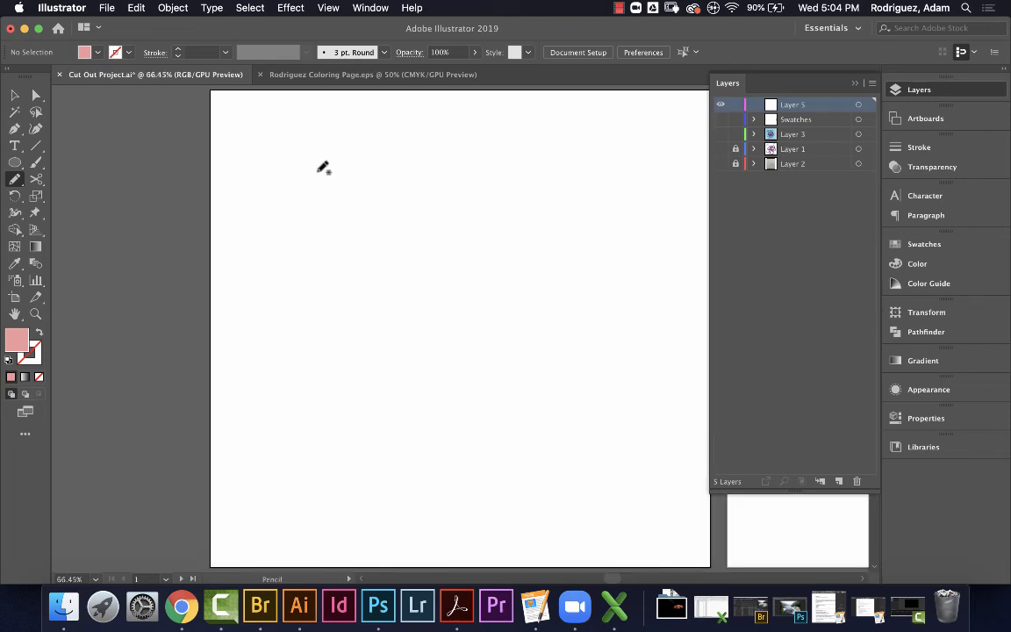
Try the Pencil tool on the first artboard with two closed curvy shapes and a diagonal line, and delete all of them
mouse_move(296, 182)
mouse_down()
mouse_move(278, 247)
mouse_move(317, 239)
mouse_move(306, 313)
mouse_move(350, 308)
mouse_move(377, 273)
mouse_move(382, 217)
mouse_move(358, 186)
mouse_move(294, 180)
mouse_up()
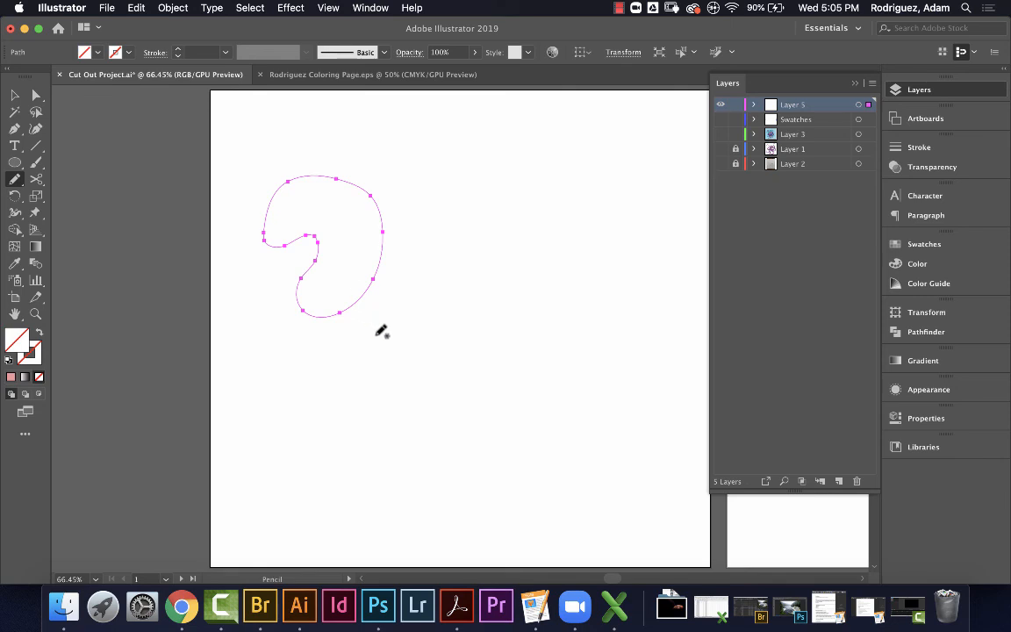
mouse_move(444, 257)
mouse_down()
mouse_move(422, 286)
mouse_move(423, 322)
mouse_move(465, 342)
mouse_move(490, 303)
mouse_move(479, 258)
mouse_move(444, 259)
mouse_up()
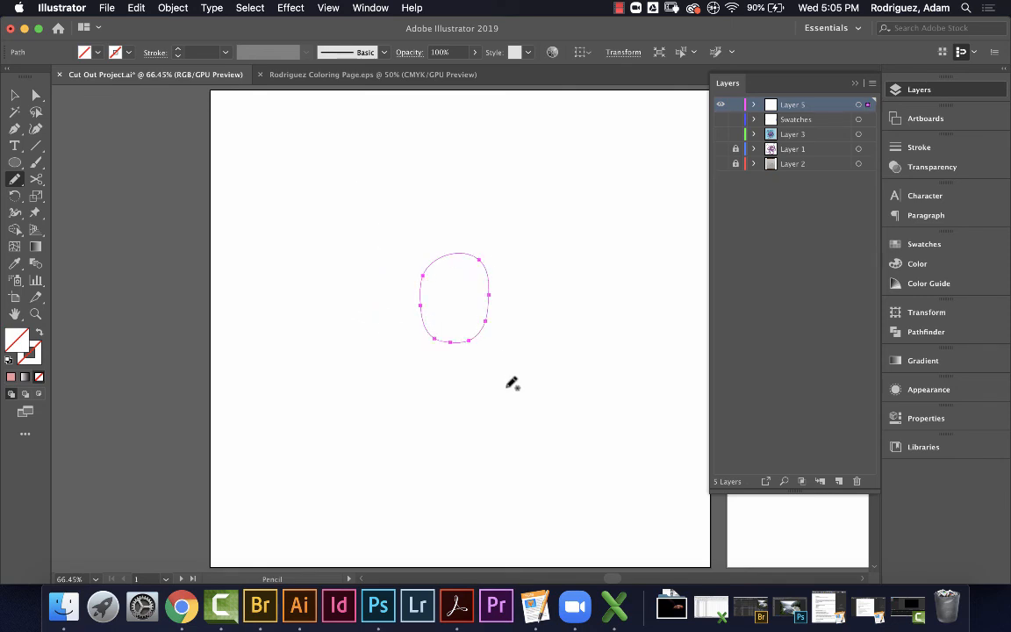
key(Delete)
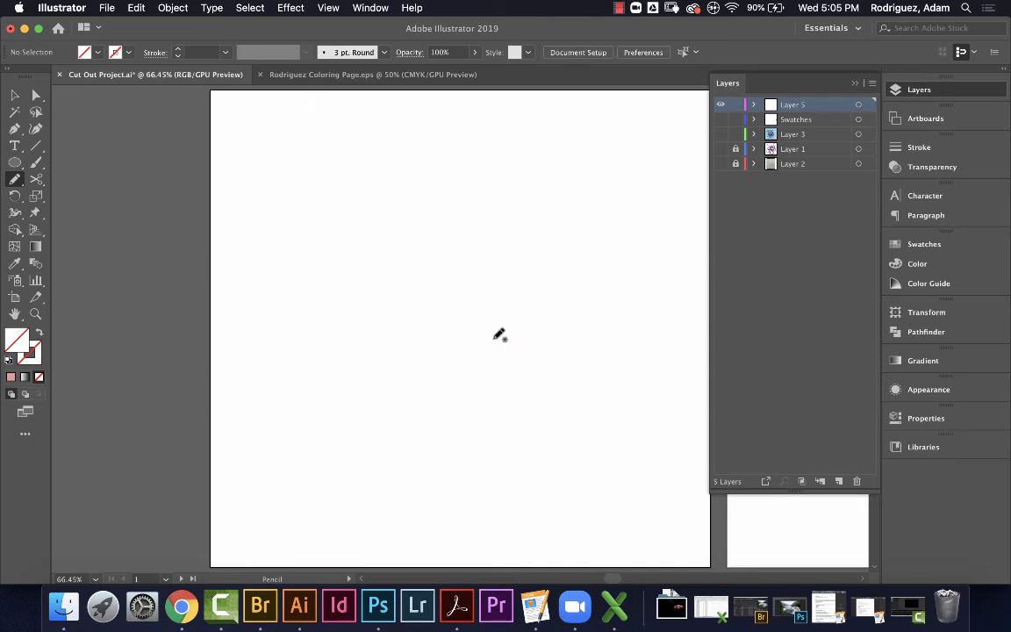
drag(233, 189, 419, 396)
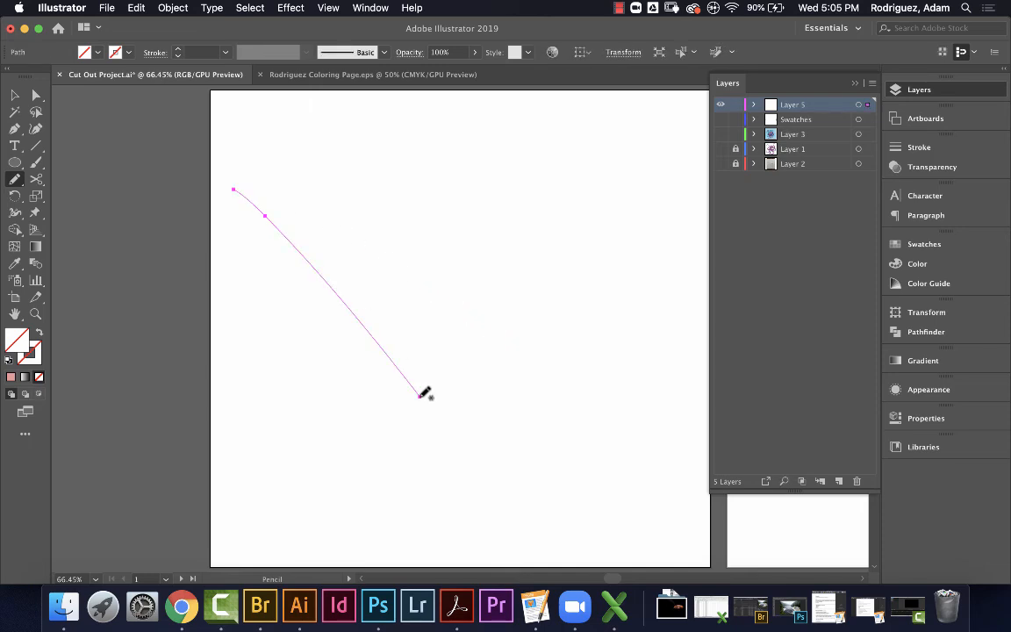
key(Delete)
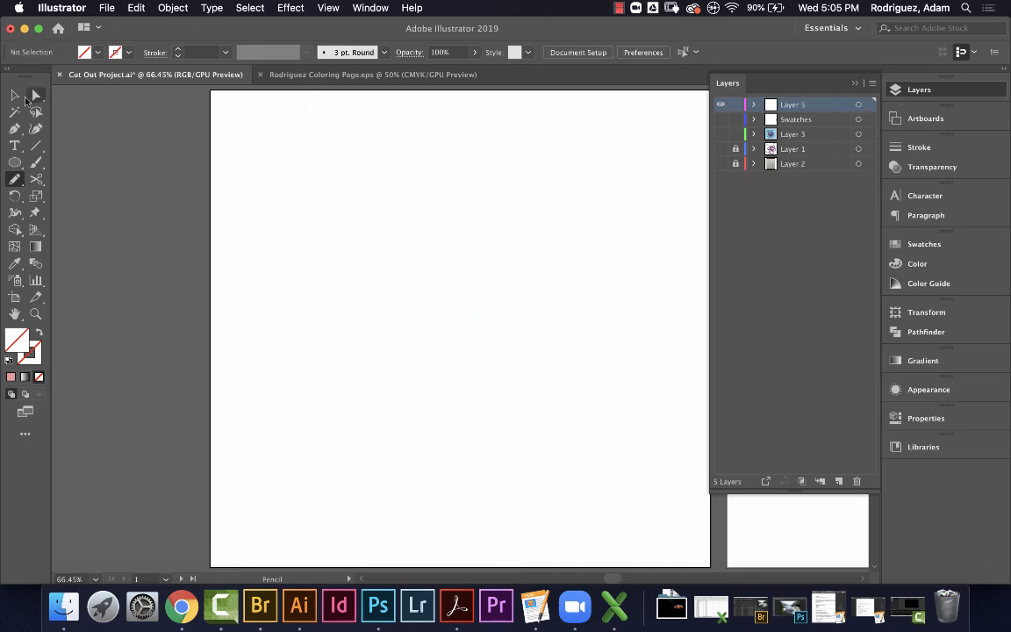
key(v)
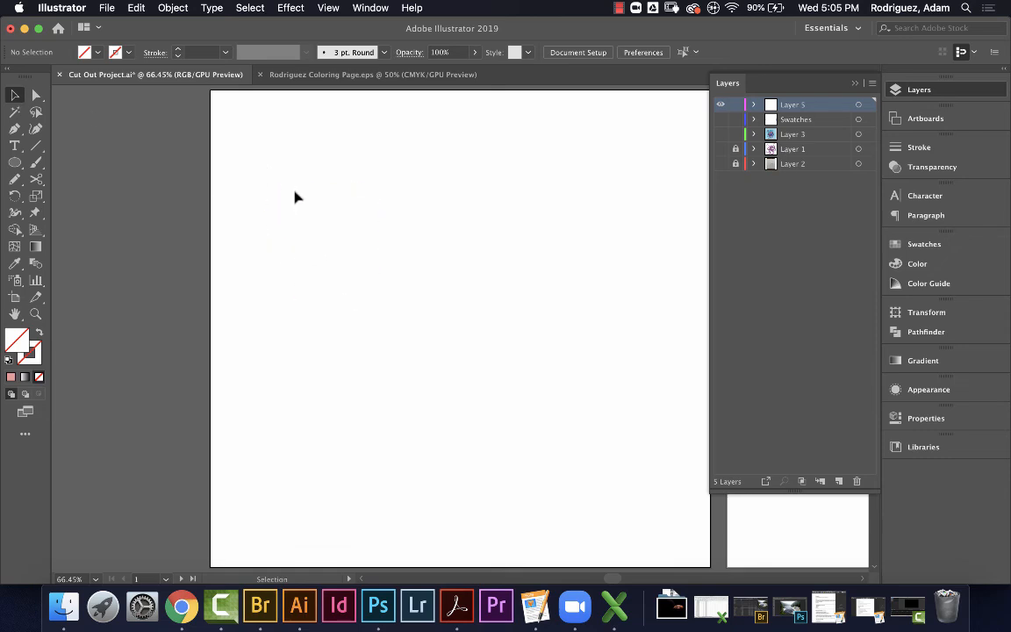
drag(266, 165, 383, 319)
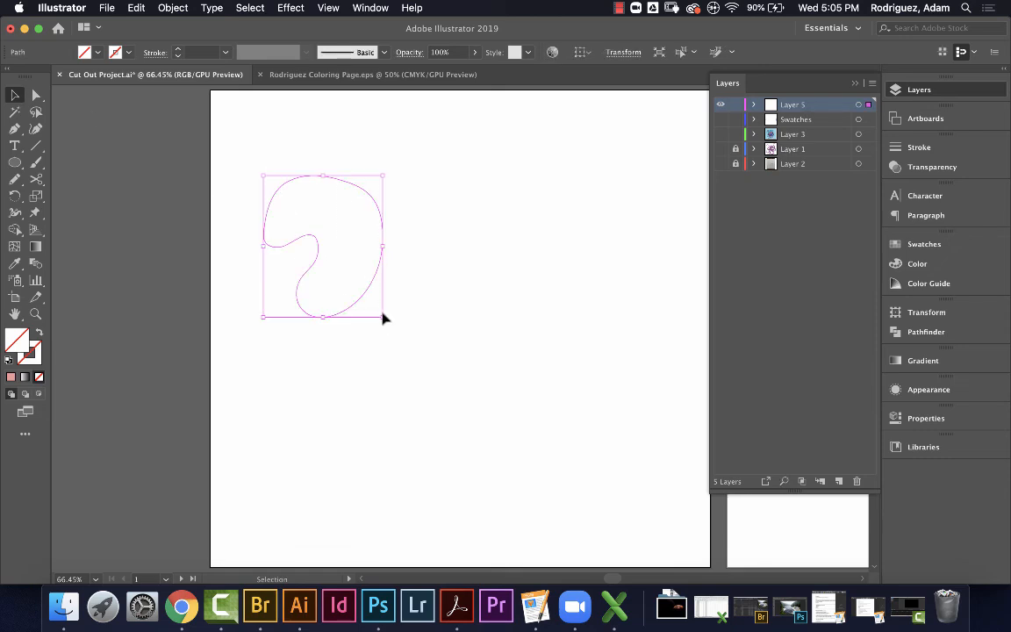
key(Delete)
Draw a closed wavy shape with the Pencil tool in the middle of the first artboard and a larger wavy one around it
key(super+minus)
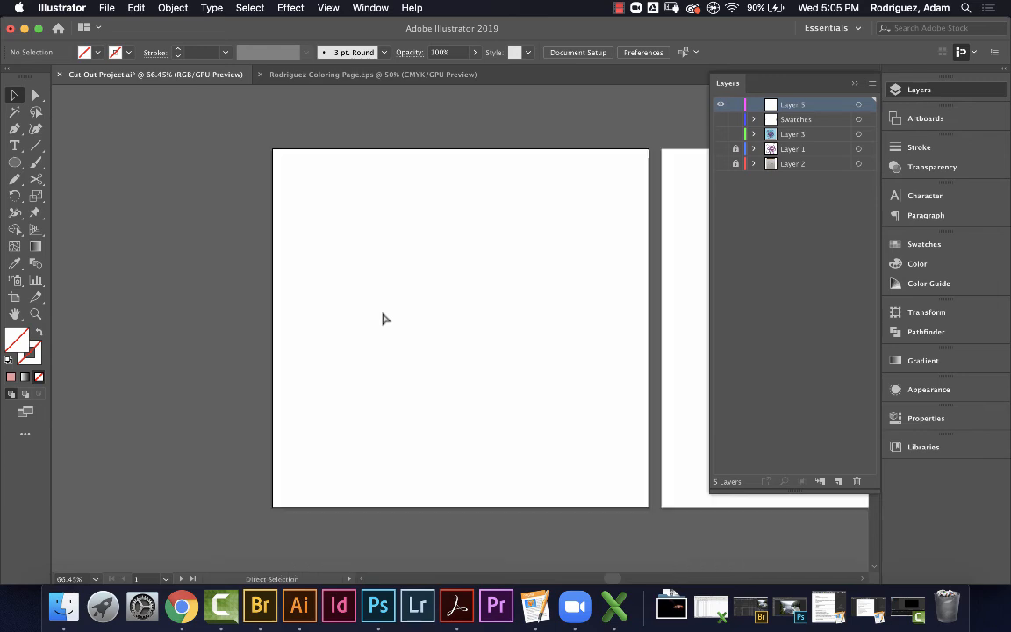
scroll(375, 309, right, 2)
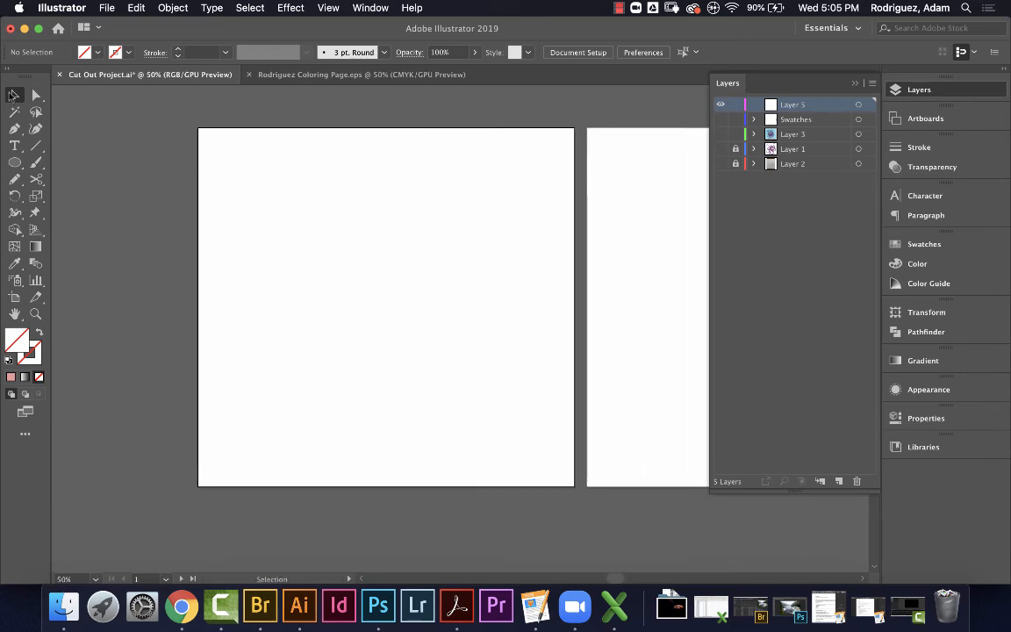
click(15, 178)
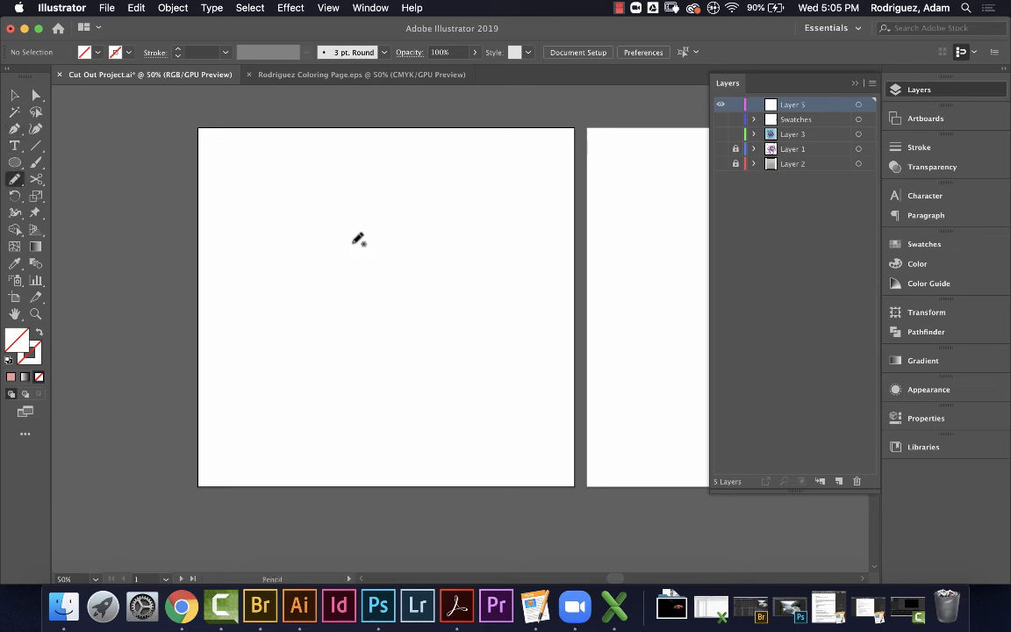
mouse_move(354, 240)
mouse_down()
mouse_move(329, 252)
mouse_move(327, 274)
mouse_move(342, 288)
mouse_move(337, 323)
mouse_move(424, 323)
mouse_move(432, 294)
mouse_move(396, 236)
mouse_move(368, 250)
mouse_move(363, 240)
mouse_move(314, 234)
mouse_move(295, 283)
mouse_move(301, 314)
mouse_up()
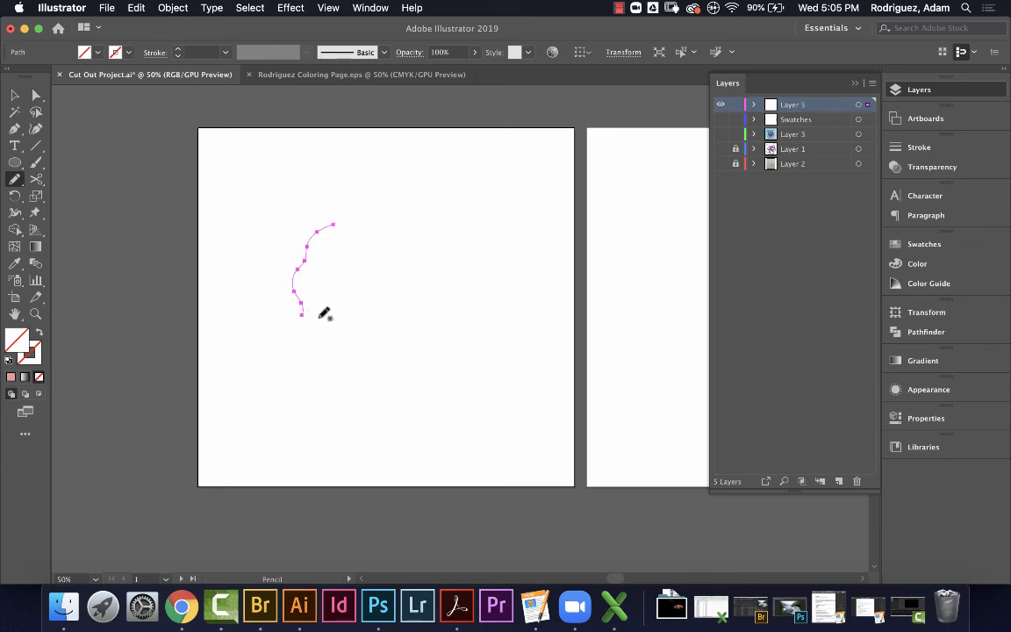
key(Delete)
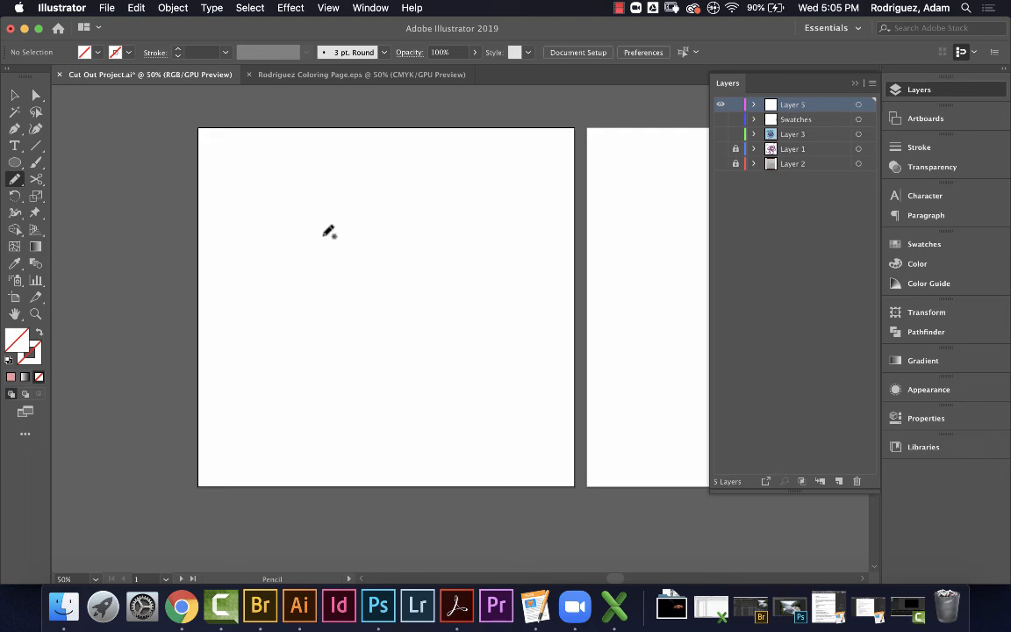
mouse_move(324, 237)
mouse_down()
mouse_move(316, 291)
mouse_move(304, 317)
mouse_move(324, 354)
mouse_move(427, 364)
mouse_move(429, 319)
mouse_move(448, 284)
mouse_move(443, 248)
mouse_move(394, 243)
mouse_move(363, 222)
mouse_move(324, 245)
mouse_up()
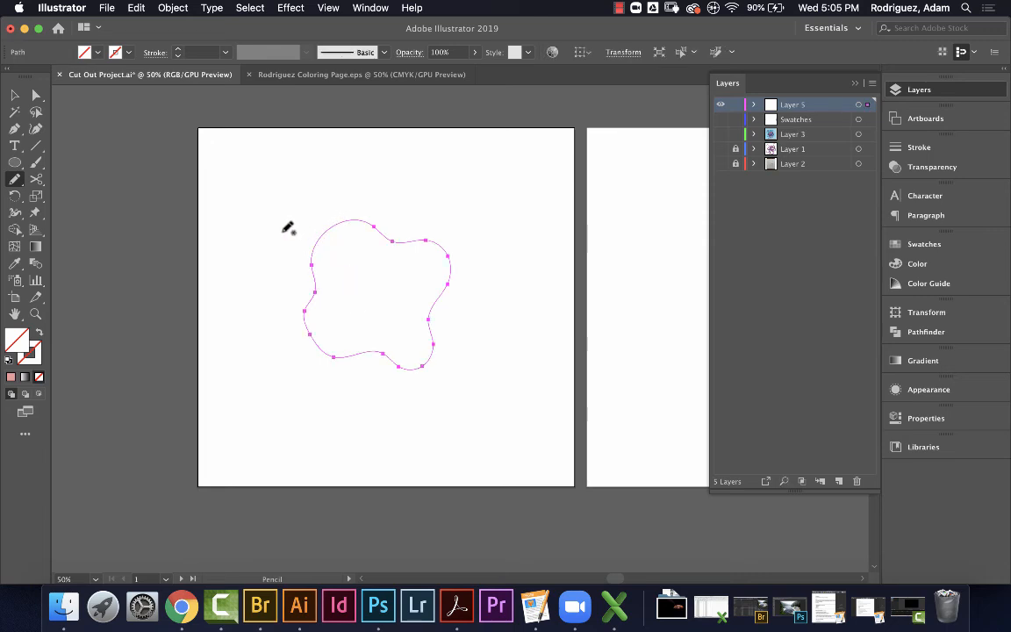
mouse_move(284, 233)
mouse_down()
mouse_move(267, 374)
mouse_move(290, 413)
mouse_move(328, 420)
mouse_move(388, 405)
mouse_move(445, 429)
mouse_move(471, 428)
mouse_move(485, 413)
mouse_move(492, 362)
mouse_move(479, 319)
mouse_move(503, 239)
mouse_move(483, 192)
mouse_move(462, 181)
mouse_move(392, 194)
mouse_move(325, 176)
mouse_move(295, 188)
mouse_move(284, 234)
mouse_up()
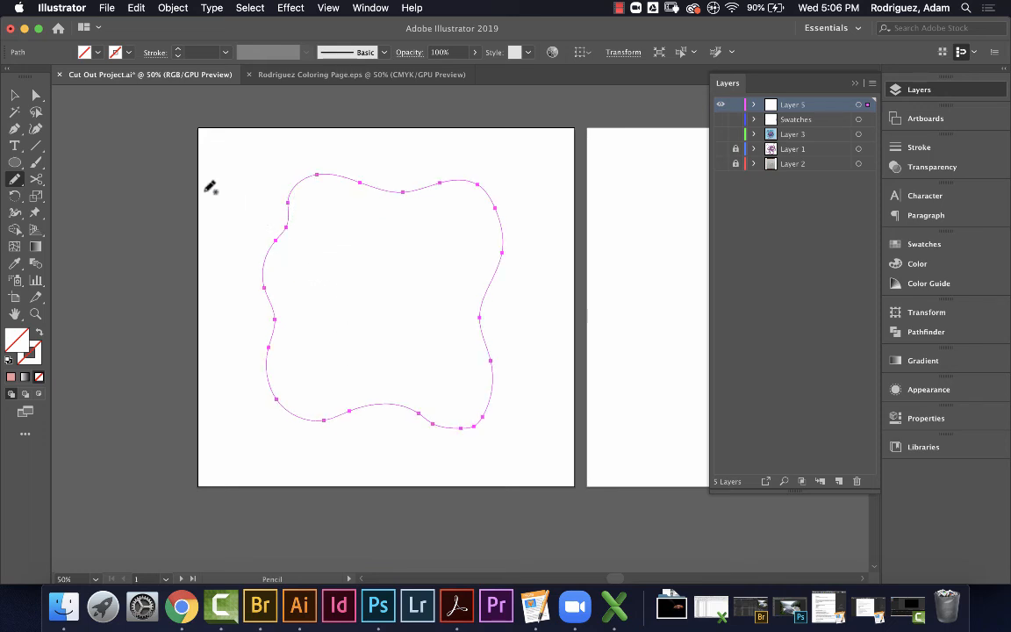
Draw a rectangle of about 8.39 by 7.92 in around the wavy shapes, covering nearly the whole first artboard
click(14, 162)
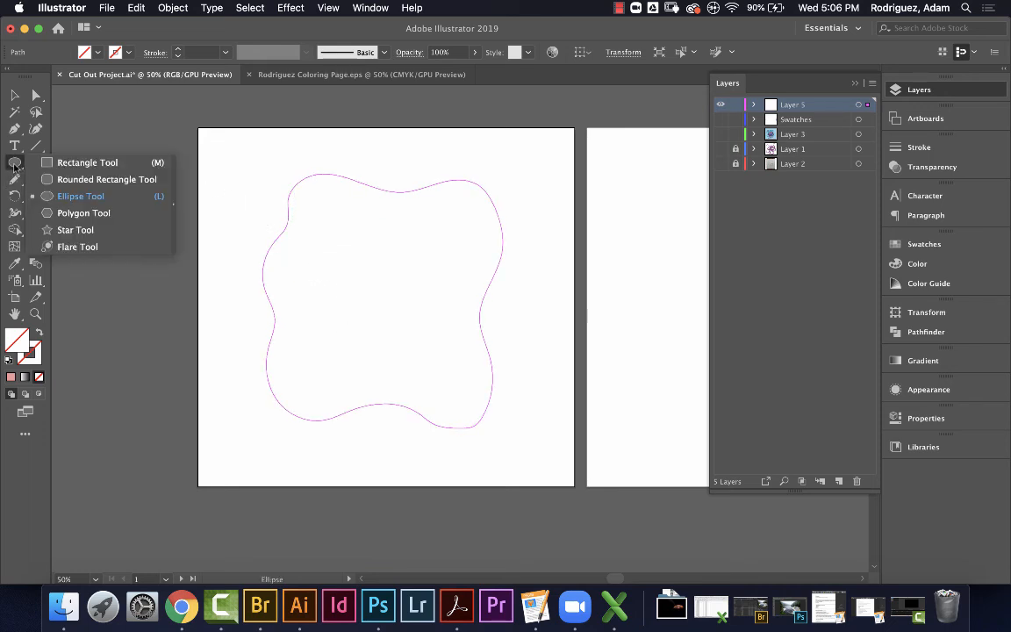
click(88, 162)
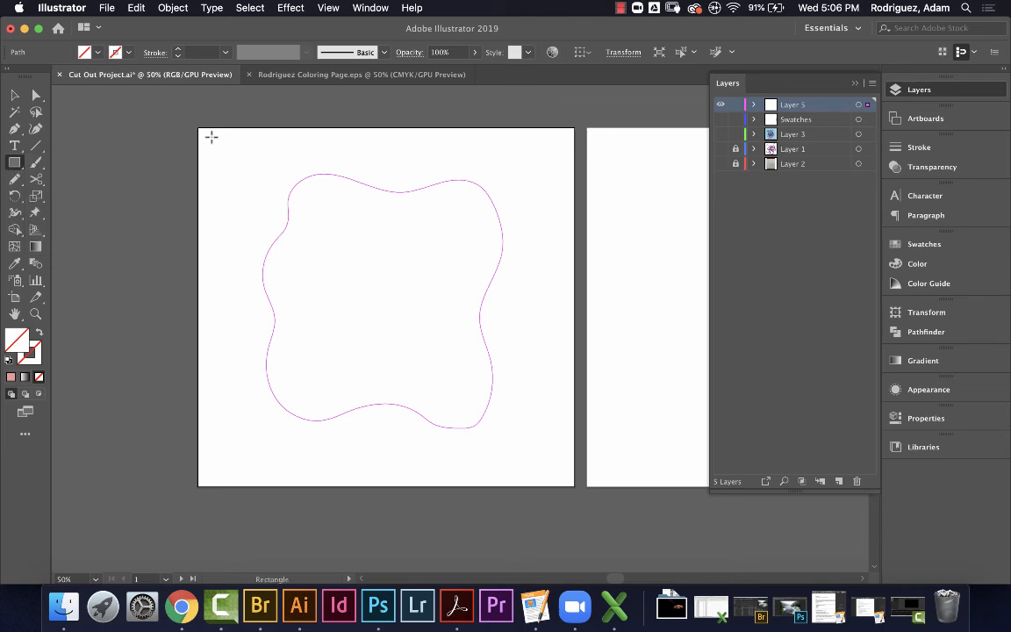
drag(198, 128, 575, 483)
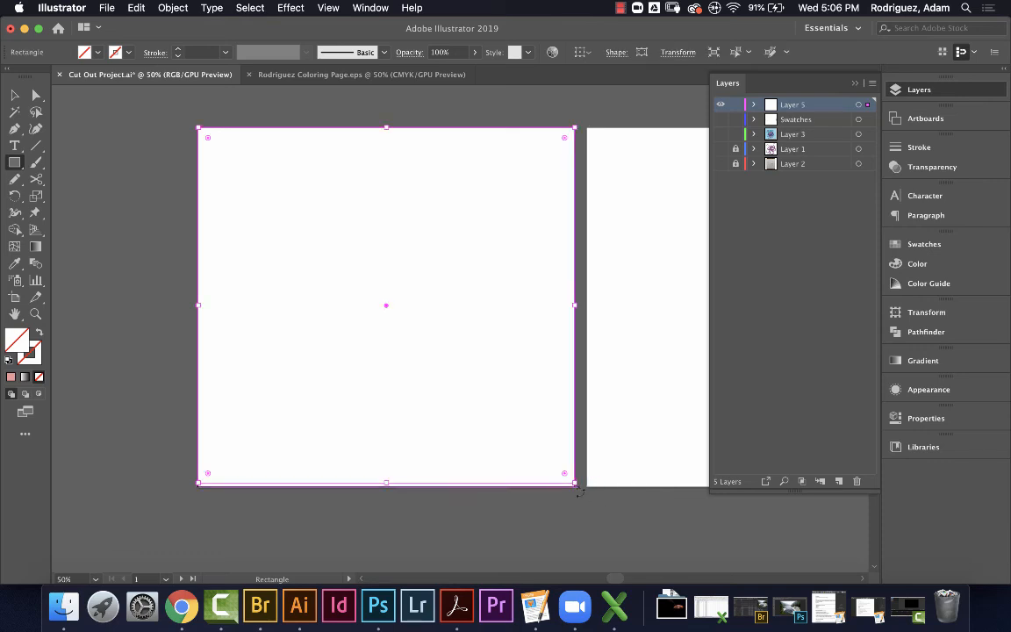
Show and activate the Swatches layer, and create a 0.5 by 0.5 in square outside the artboard beside the blue colour squares
click(794, 122)
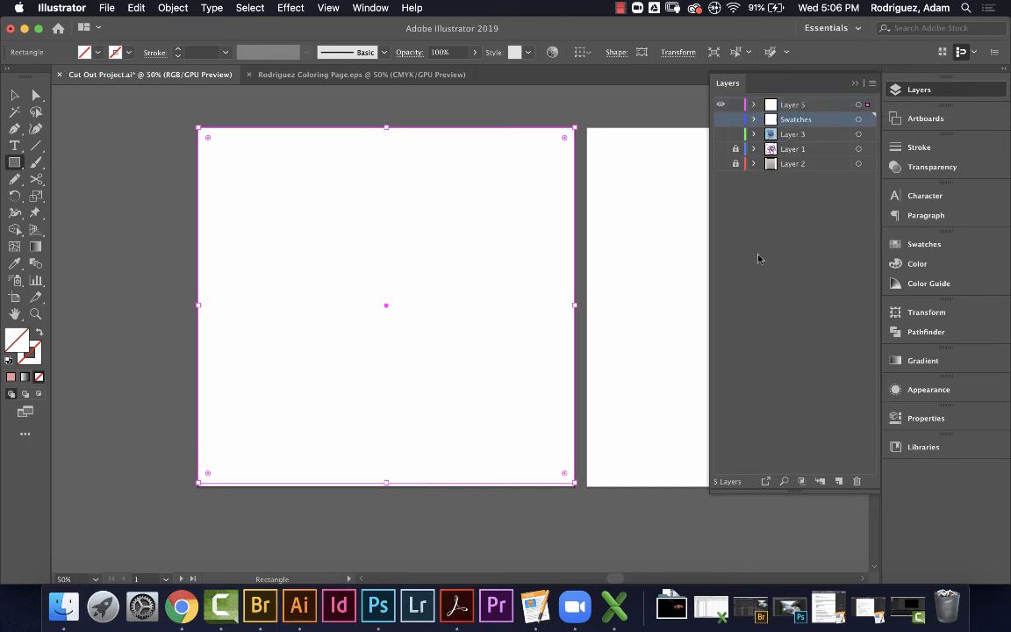
click(721, 119)
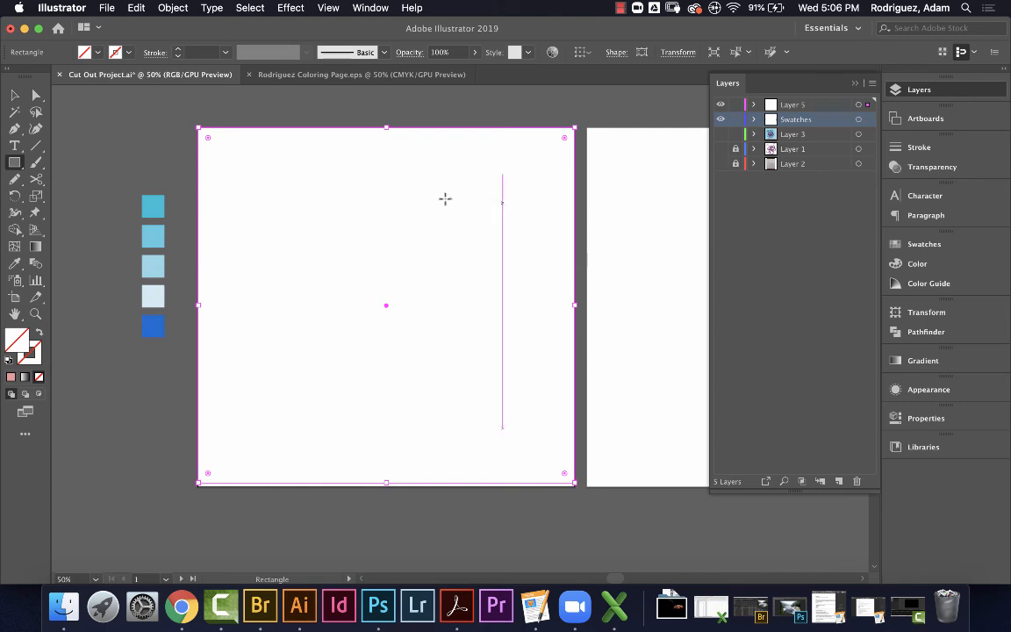
drag(16, 165, 49, 167)
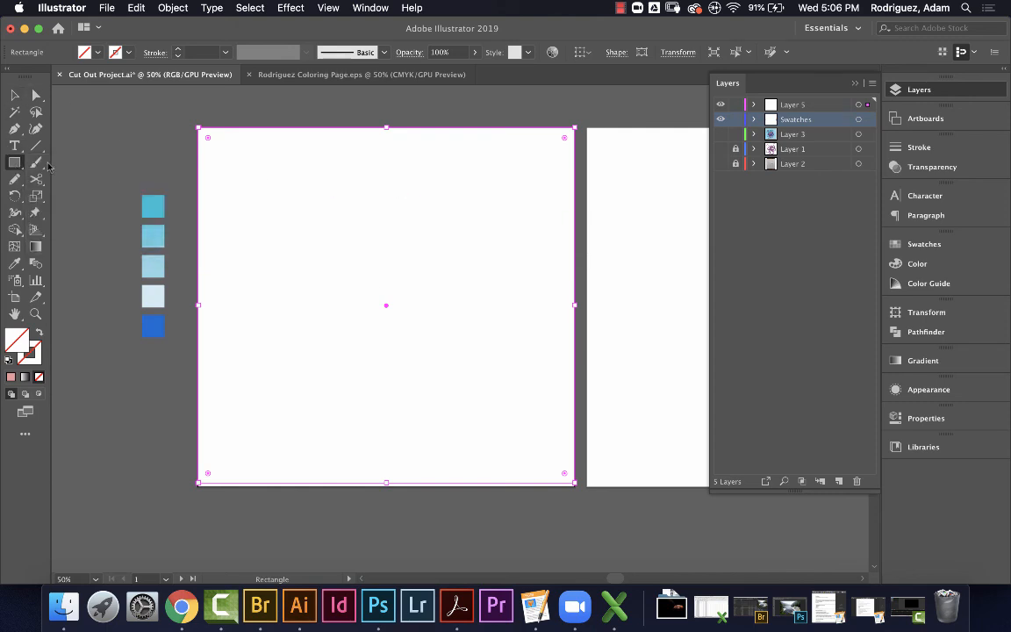
click(88, 200)
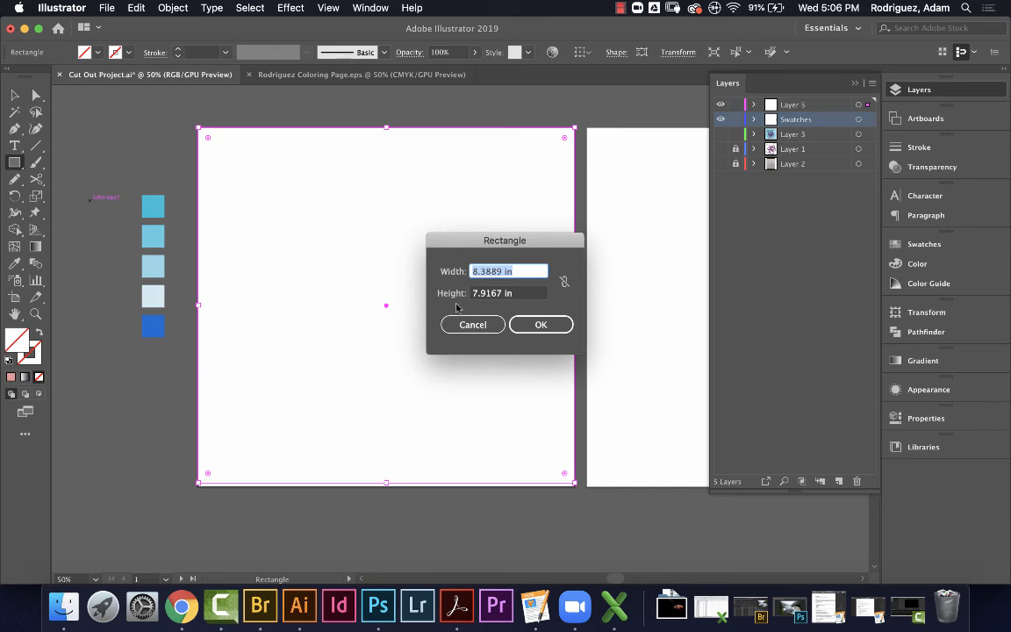
key(BackSpace)
text(.5)
key(Tab)
text(.)
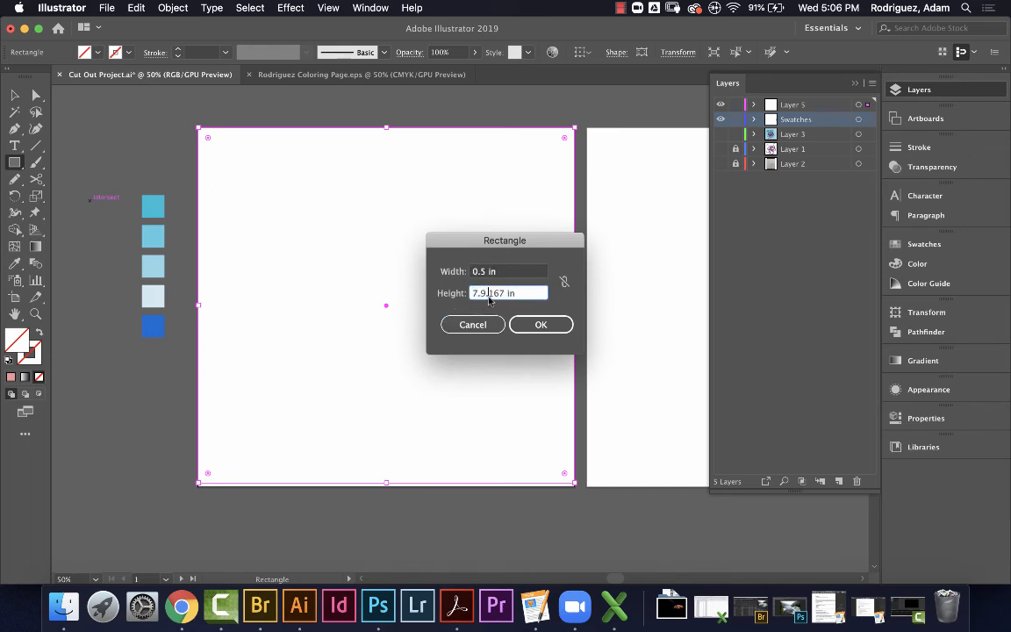
text(5)
triple_click(518, 293)
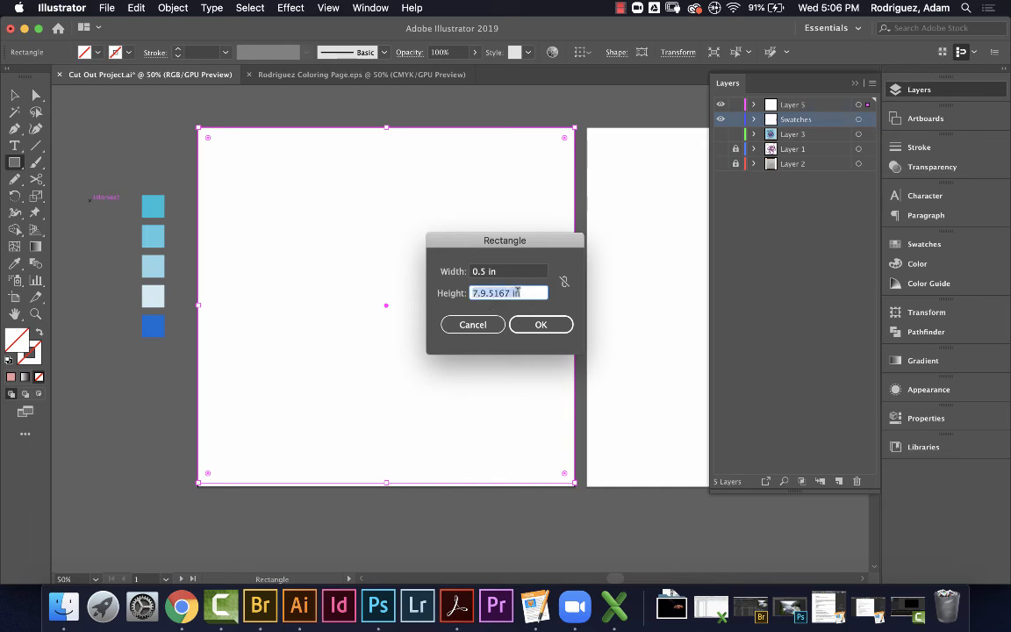
key(BackSpace)
text(.5)
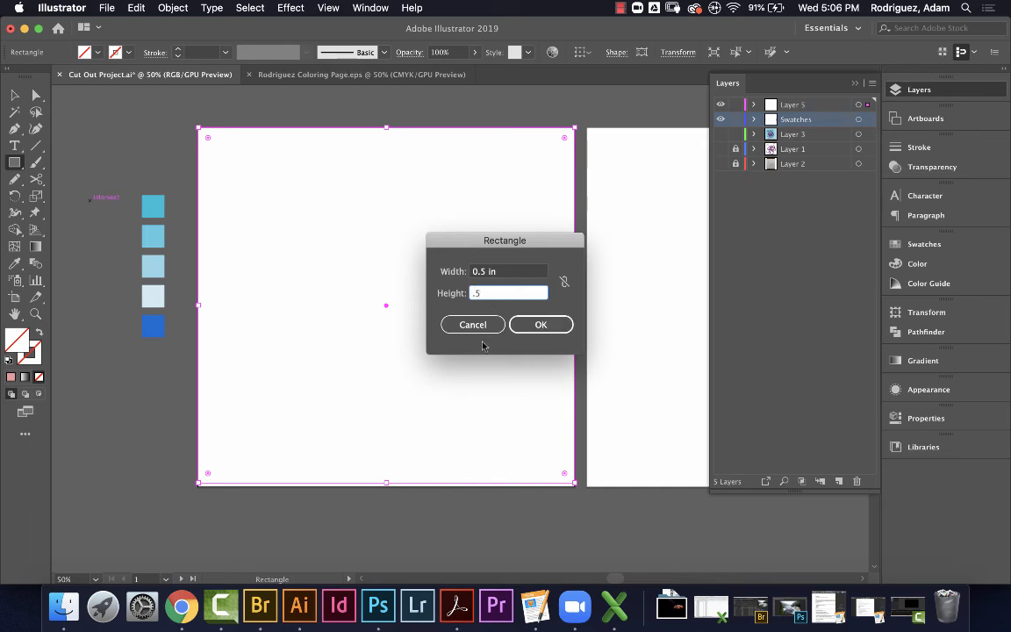
key(Tab)
click(533, 324)
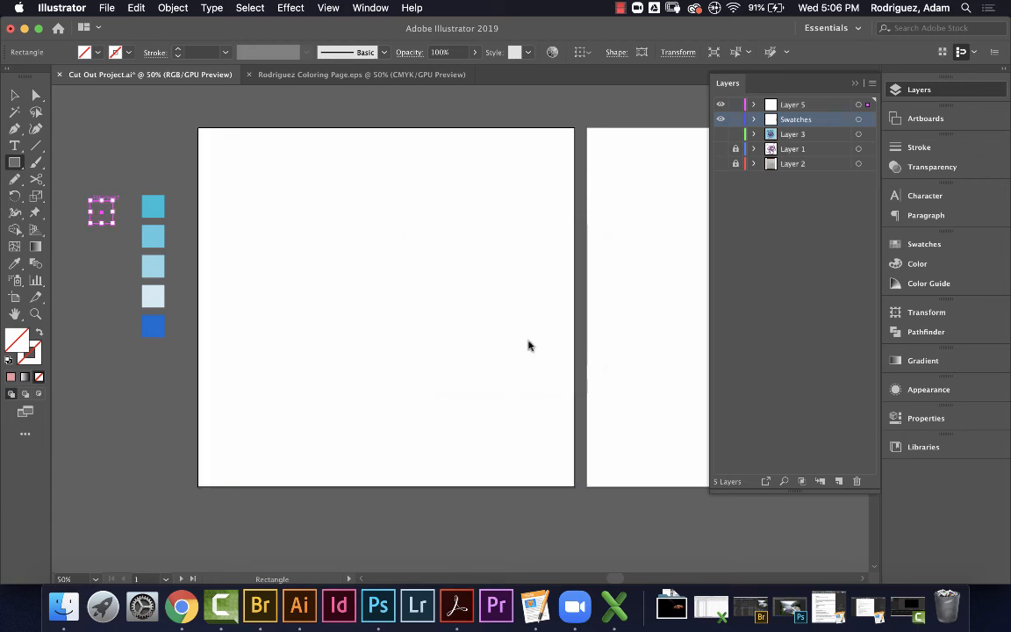
Fill the new small square with a green swatch and return to the Selection tool
click(95, 53)
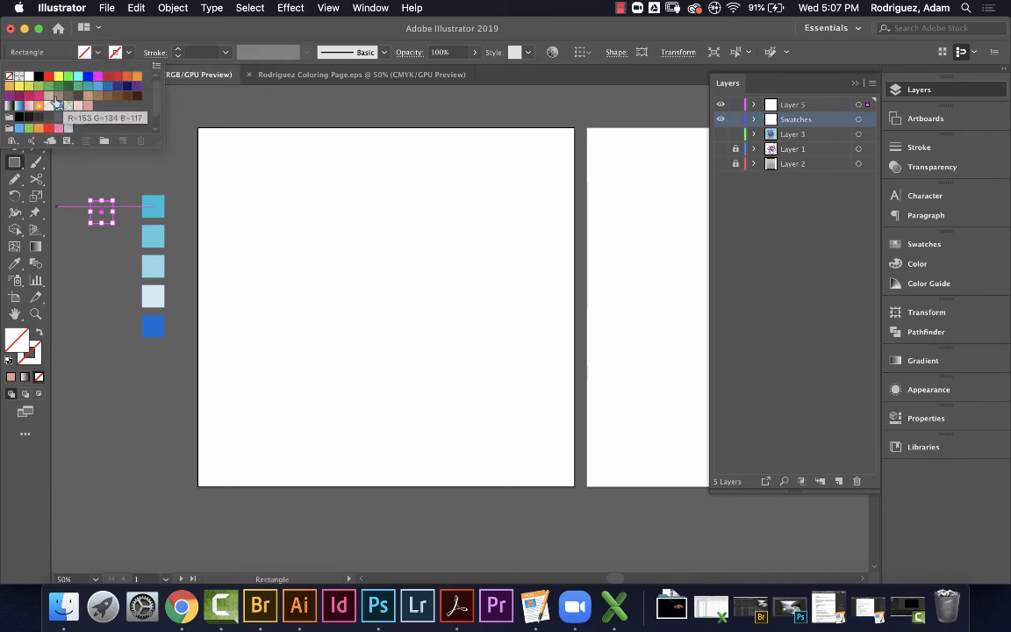
click(49, 86)
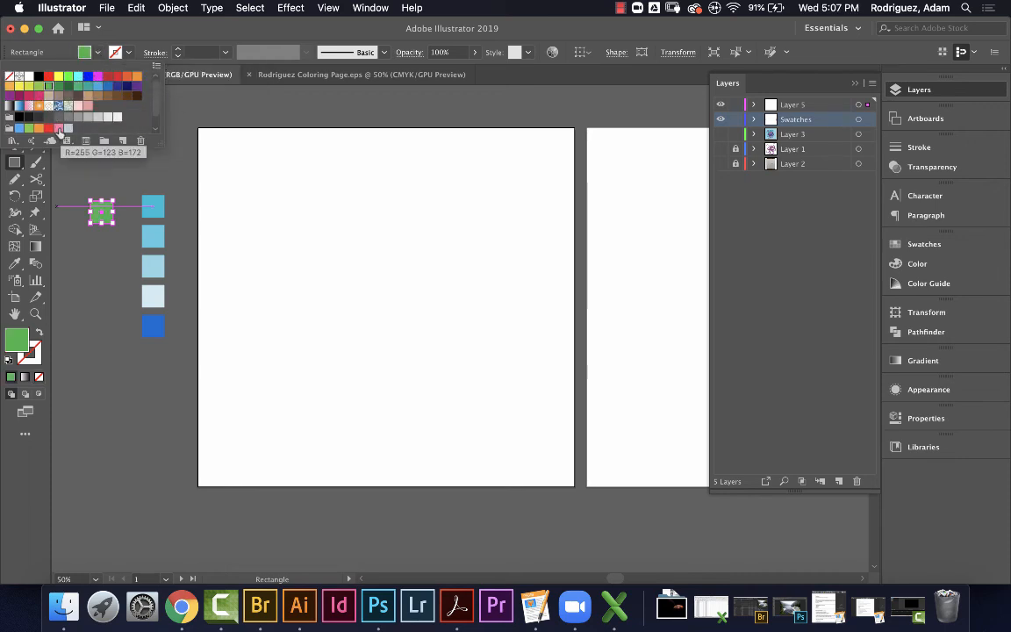
click(20, 164)
click(15, 95)
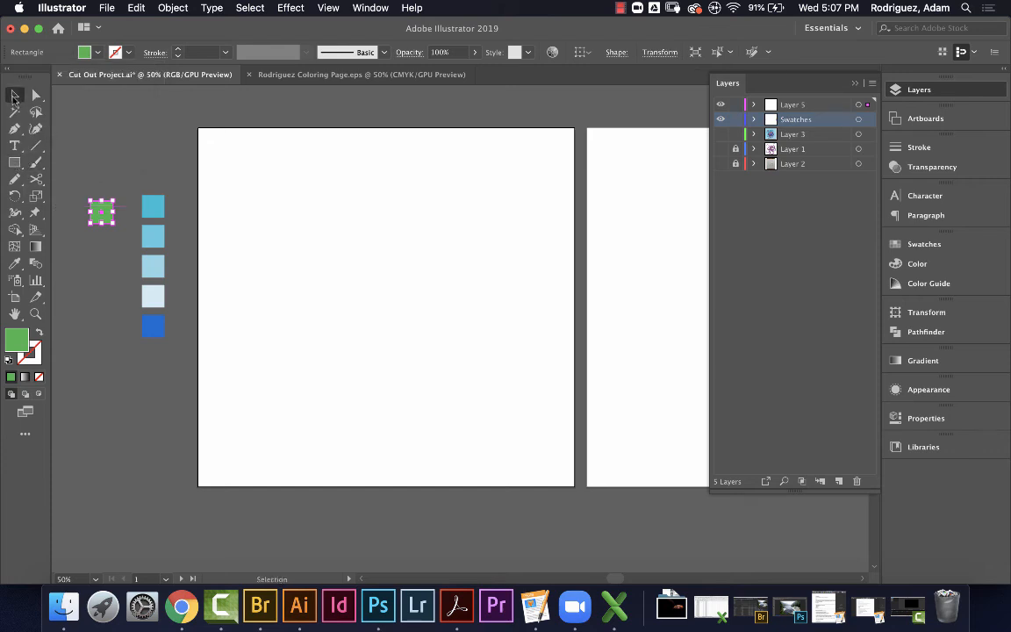
Duplicate the green square just below itself outside the artboard and fill the copy with the next darker green swatch
drag(107, 212, 104, 249)
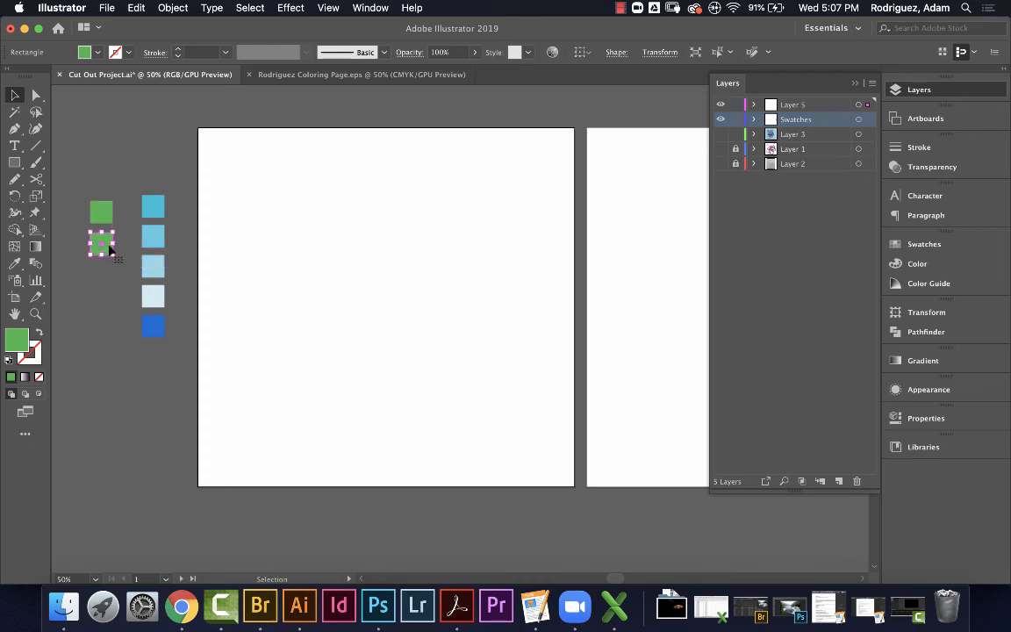
click(98, 53)
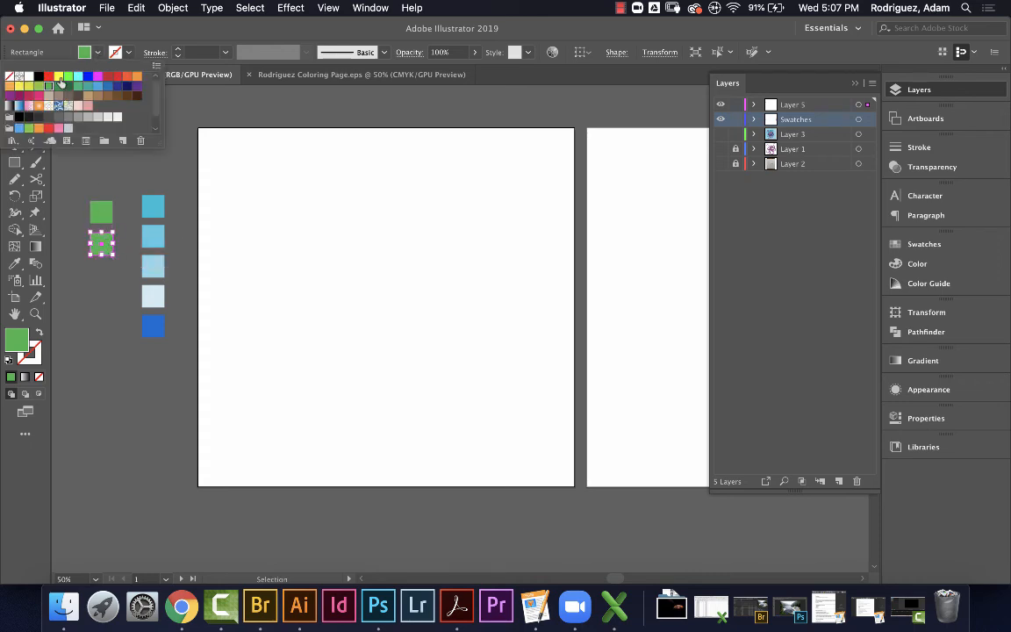
click(57, 88)
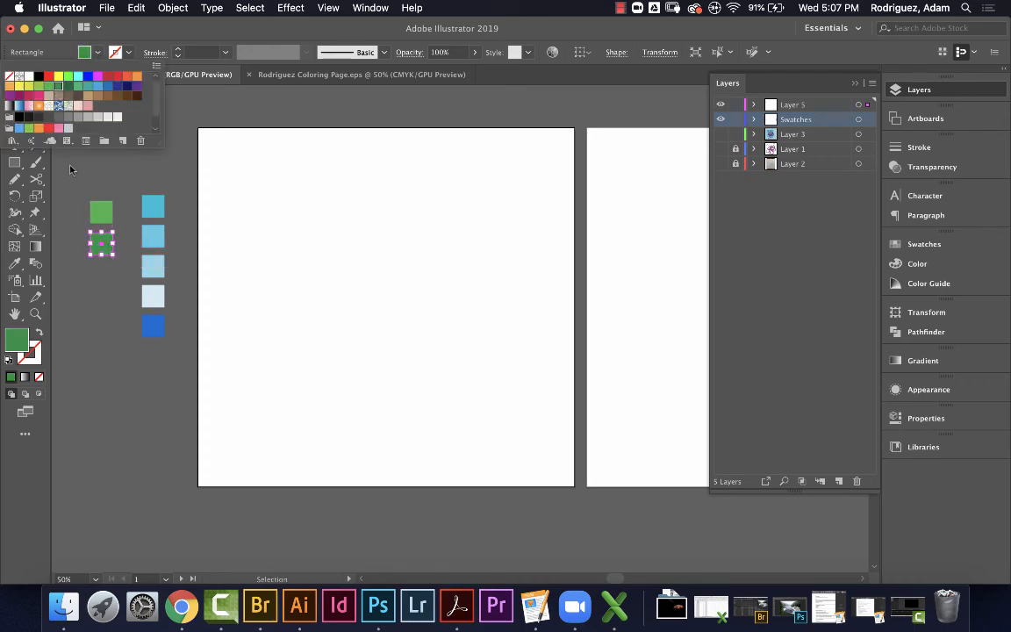
click(15, 96)
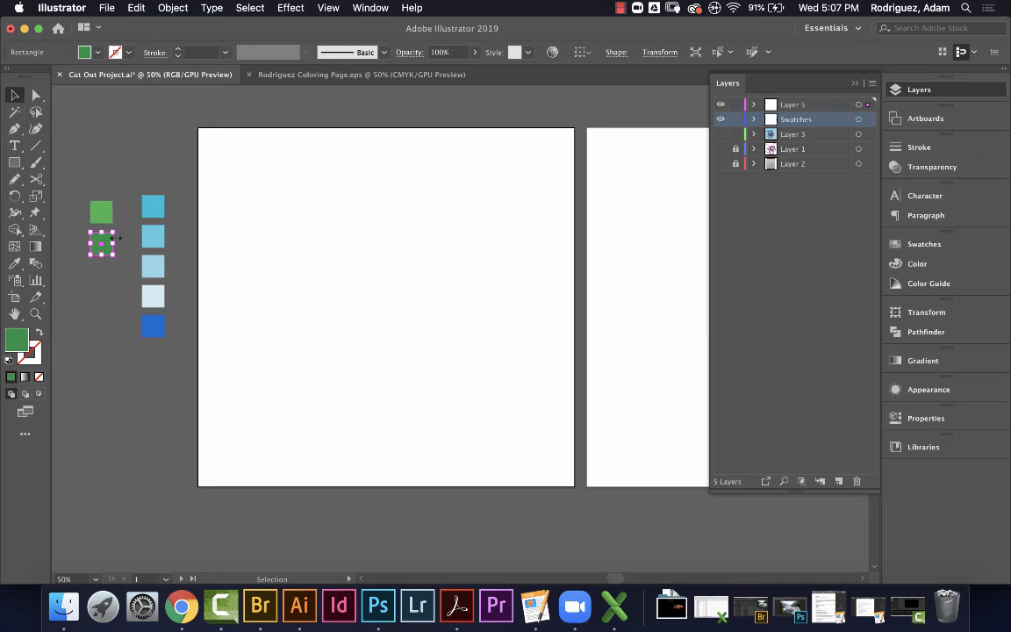
Add a third square below the two green ones by duplicating the lower one, and fill it with the darkest green swatch
drag(99, 244, 102, 276)
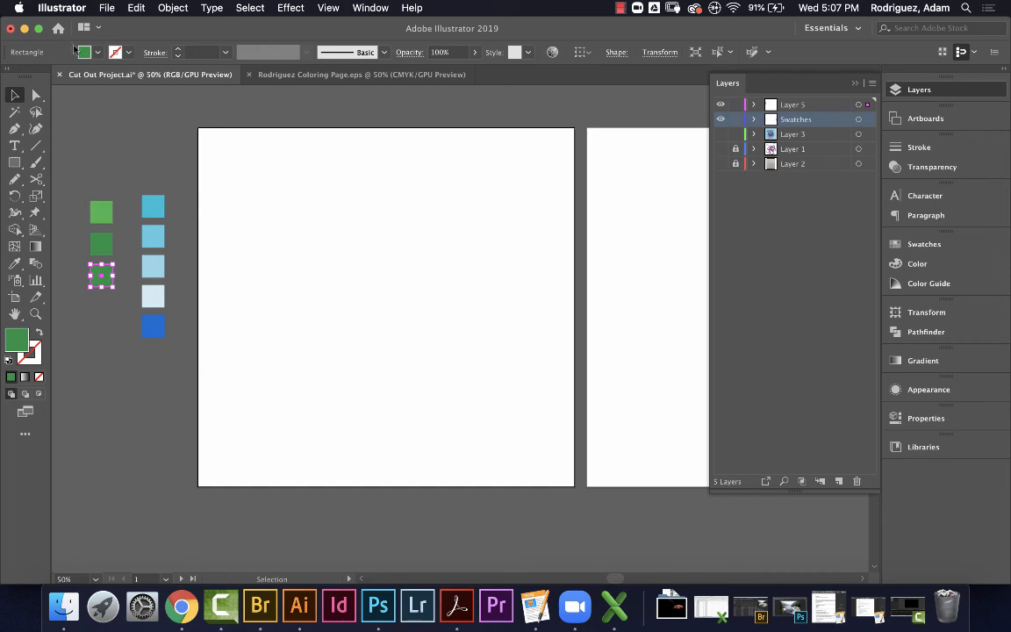
click(85, 52)
click(66, 85)
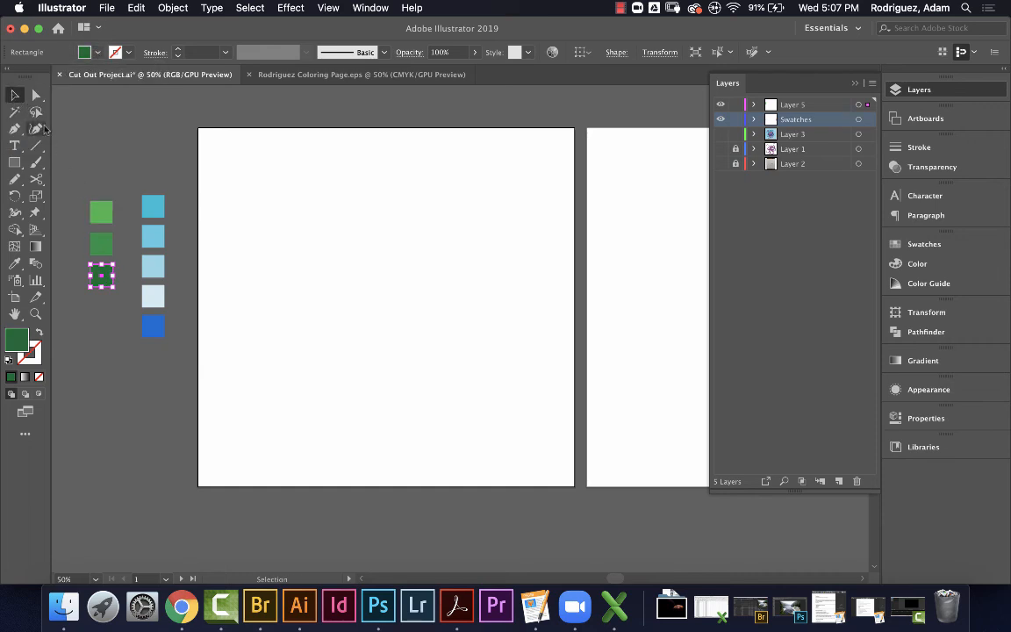
click(187, 312)
click(102, 235)
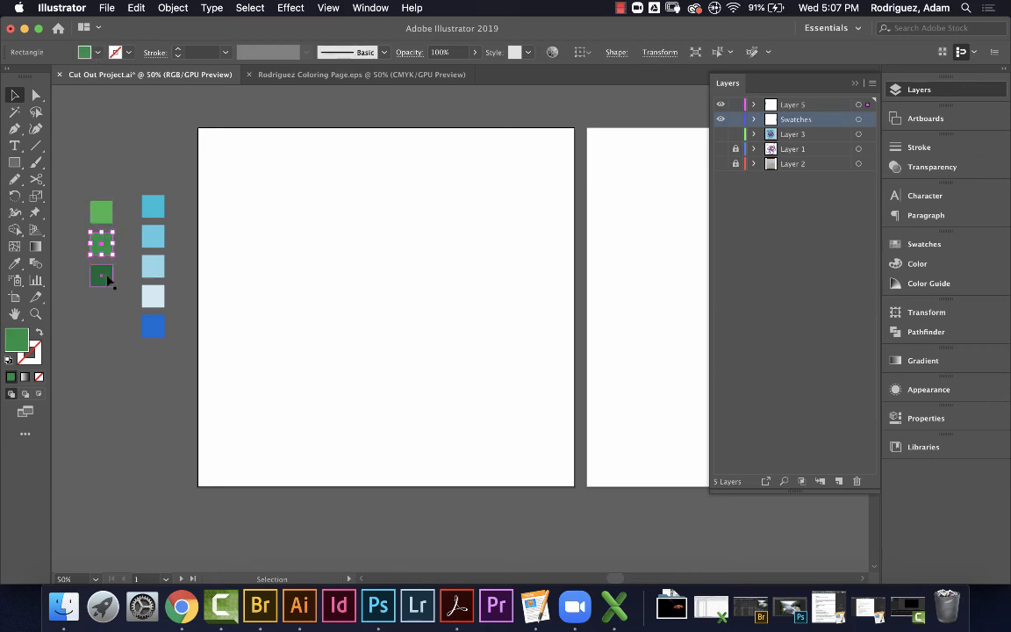
drag(112, 263, 104, 224)
key(super+z)
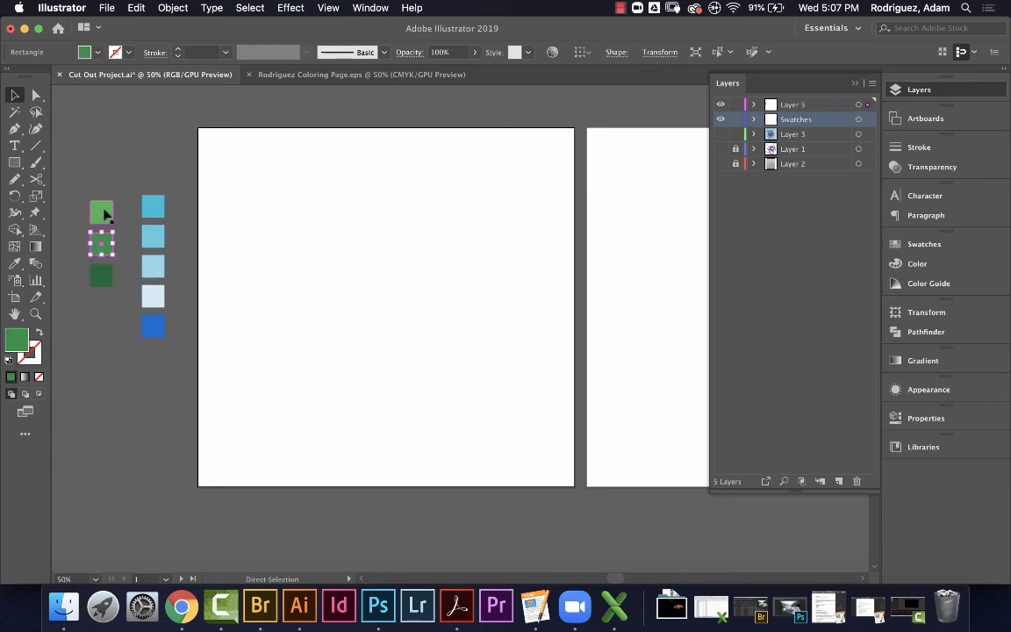
Duplicate the darkest green square below itself and fill the copy with a light yellow-green swatch
click(106, 278)
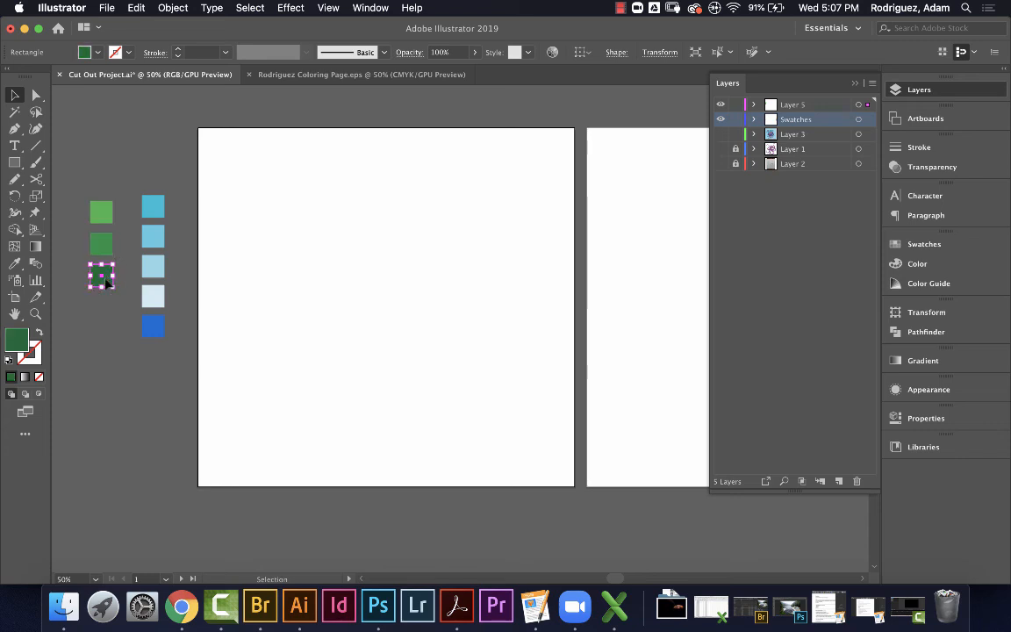
drag(108, 278, 108, 315)
click(87, 52)
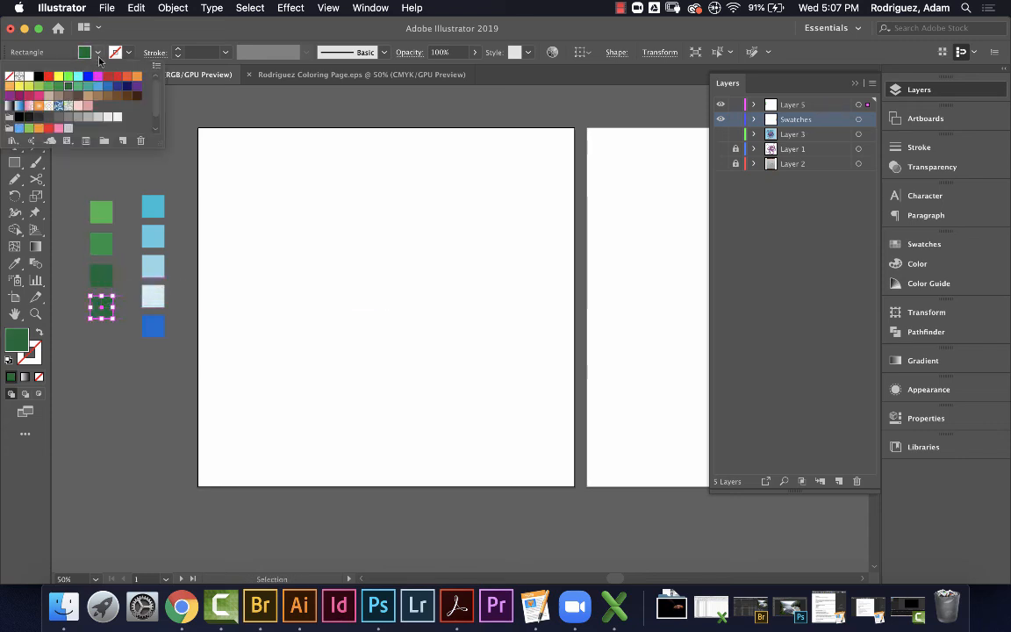
click(40, 89)
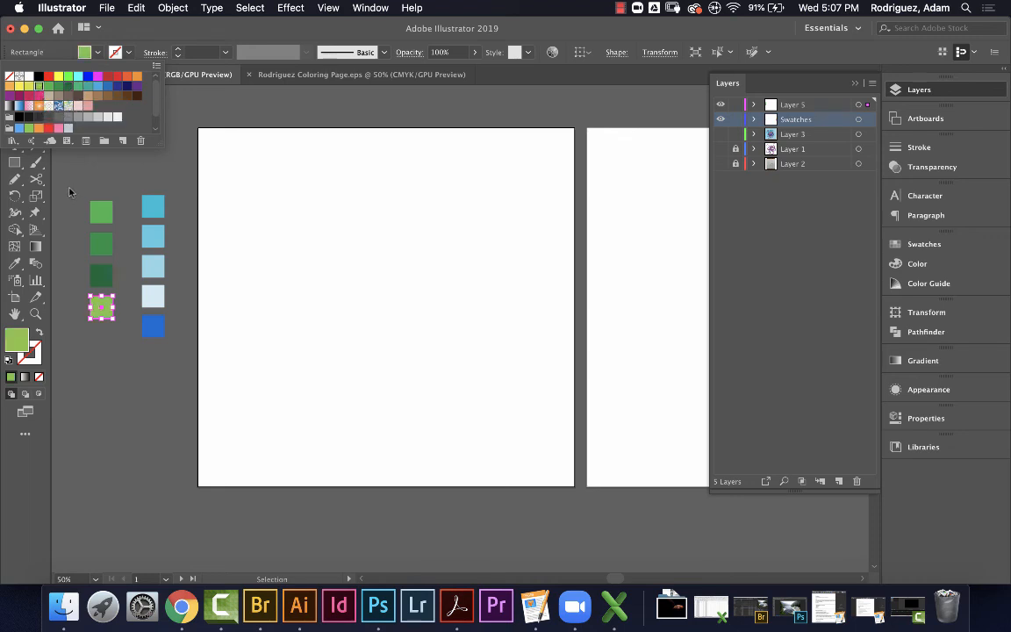
click(73, 182)
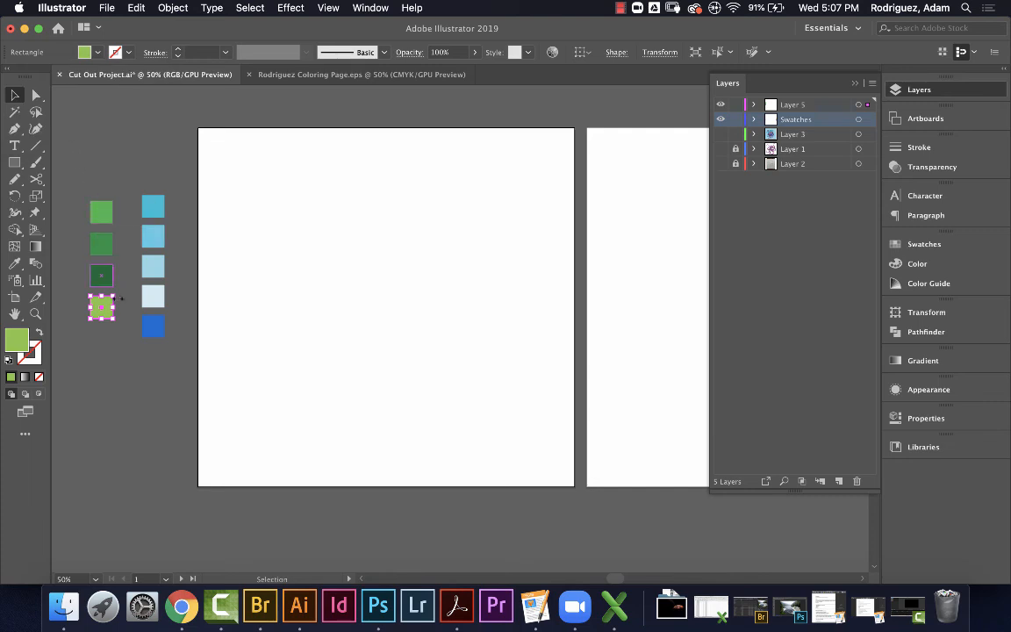
Duplicate the yellow-green square as the fifth in the column, fill the copy with yellow, and deselect it
drag(107, 316, 107, 339)
click(85, 52)
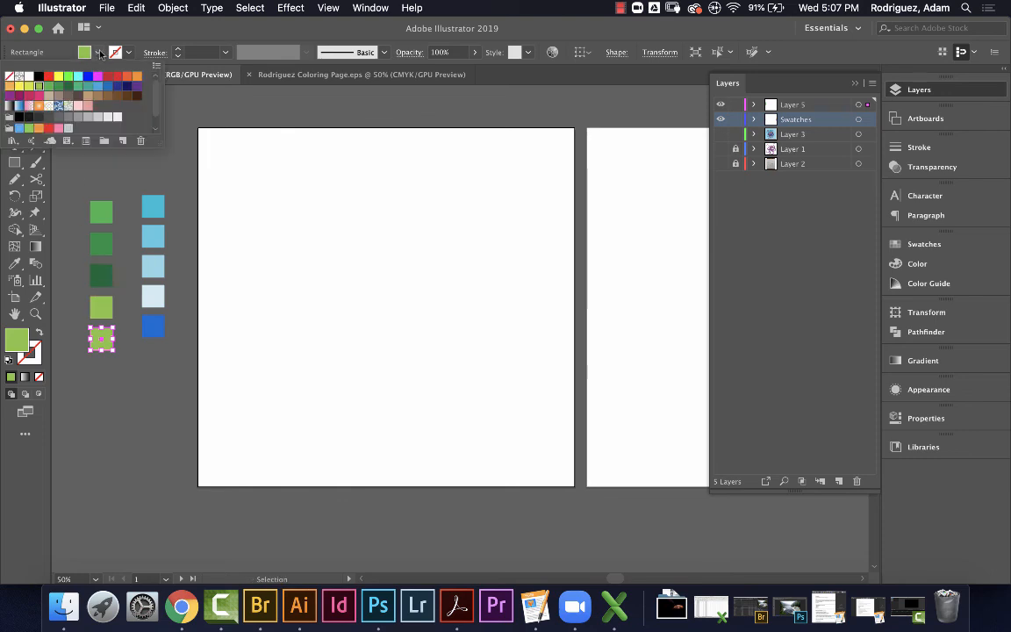
click(30, 88)
click(75, 201)
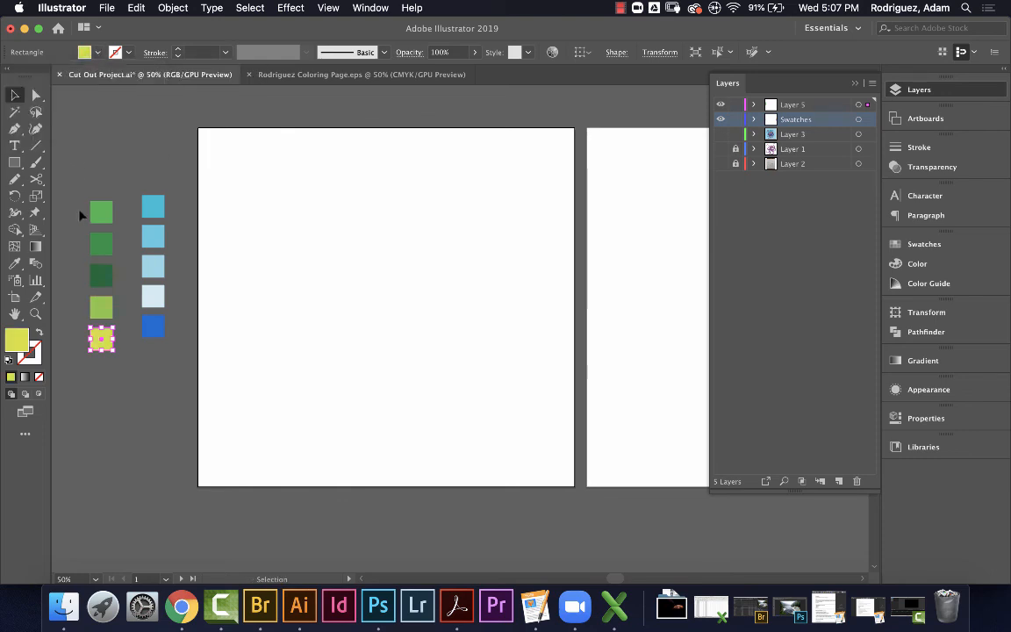
click(79, 208)
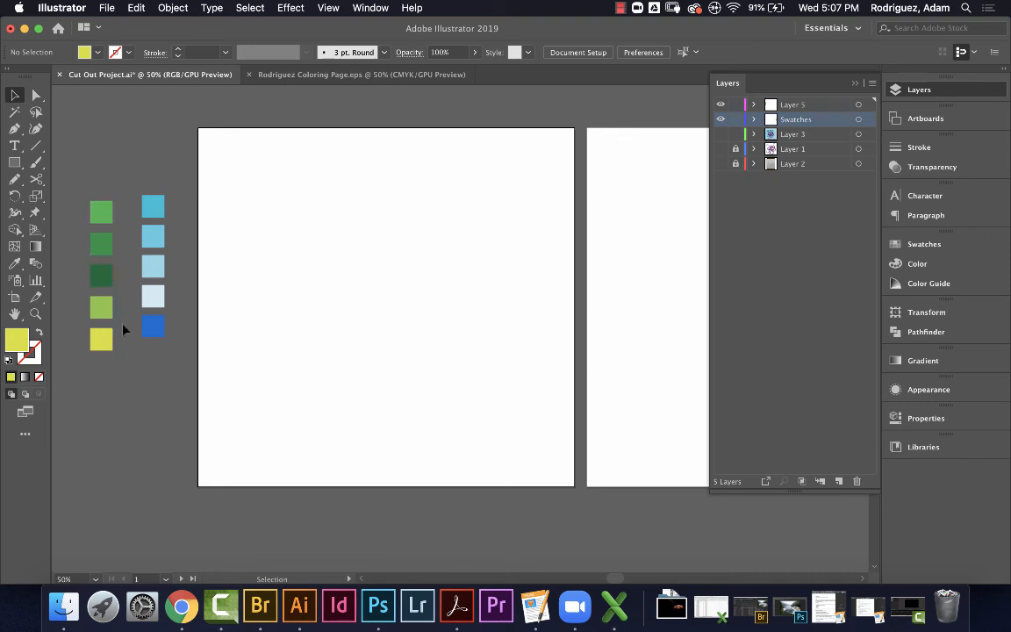
key(space)
drag(632, 259, 254, 268)
drag(549, 230, 442, 241)
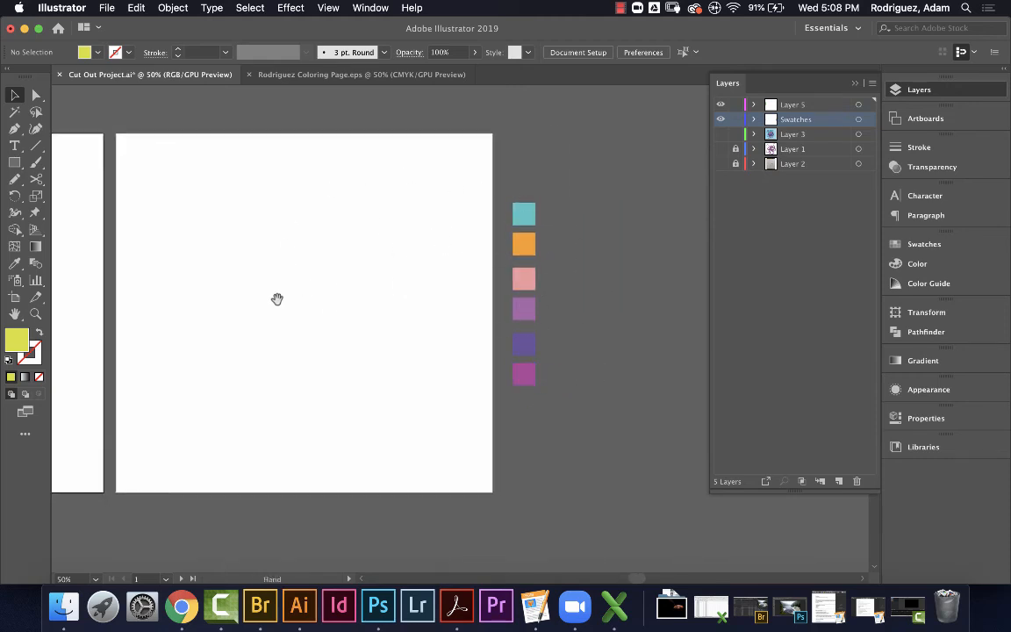
drag(170, 314, 461, 268)
drag(281, 256, 418, 325)
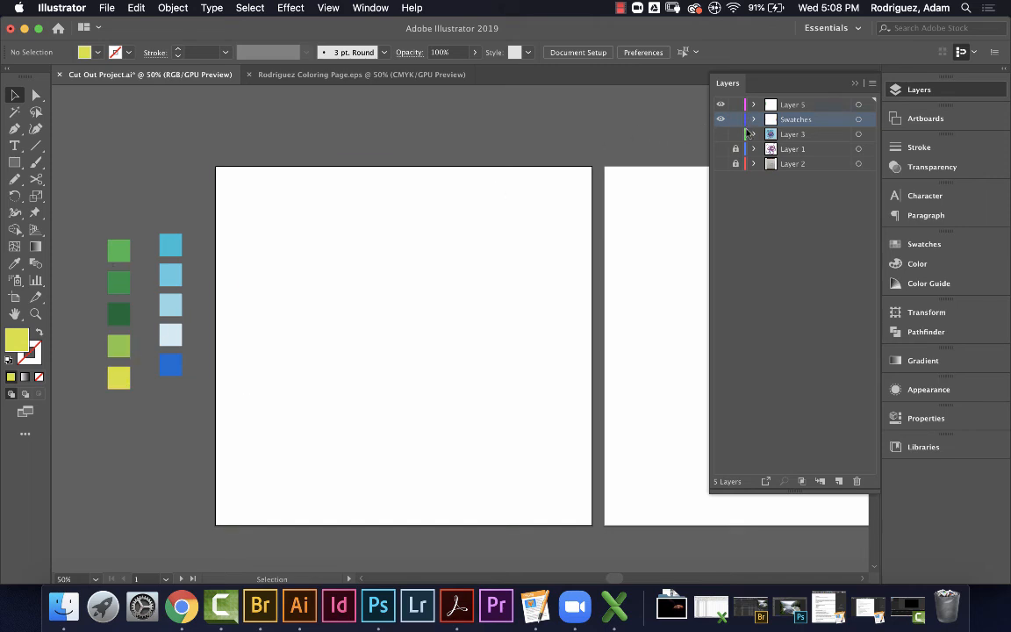
Make Layer 5 active and fill the rectangle covering the first artboard with the darkest green square's colour using the Eyedropper
click(714, 105)
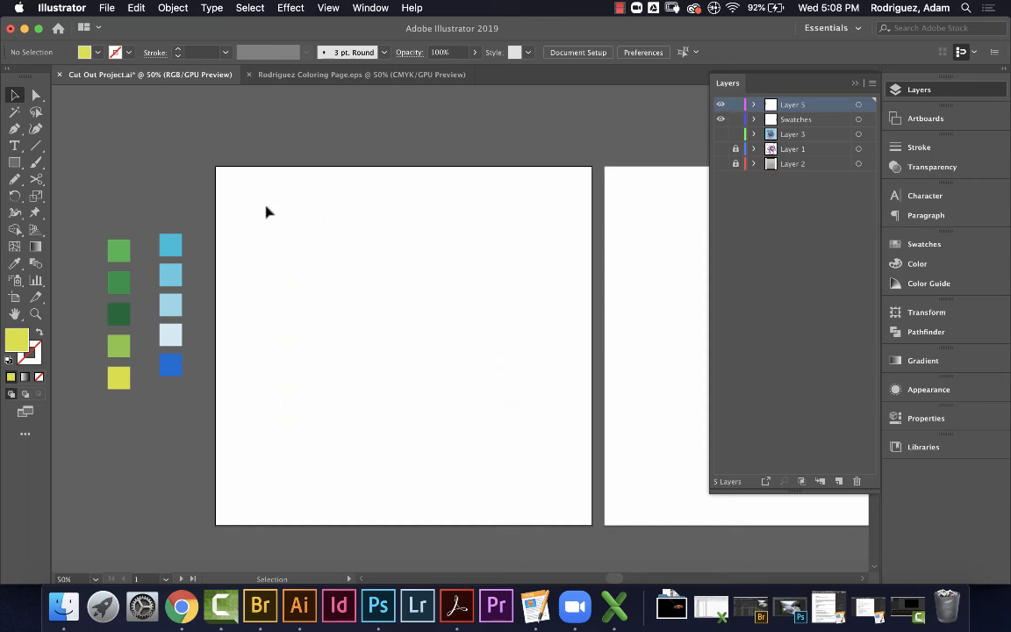
click(219, 207)
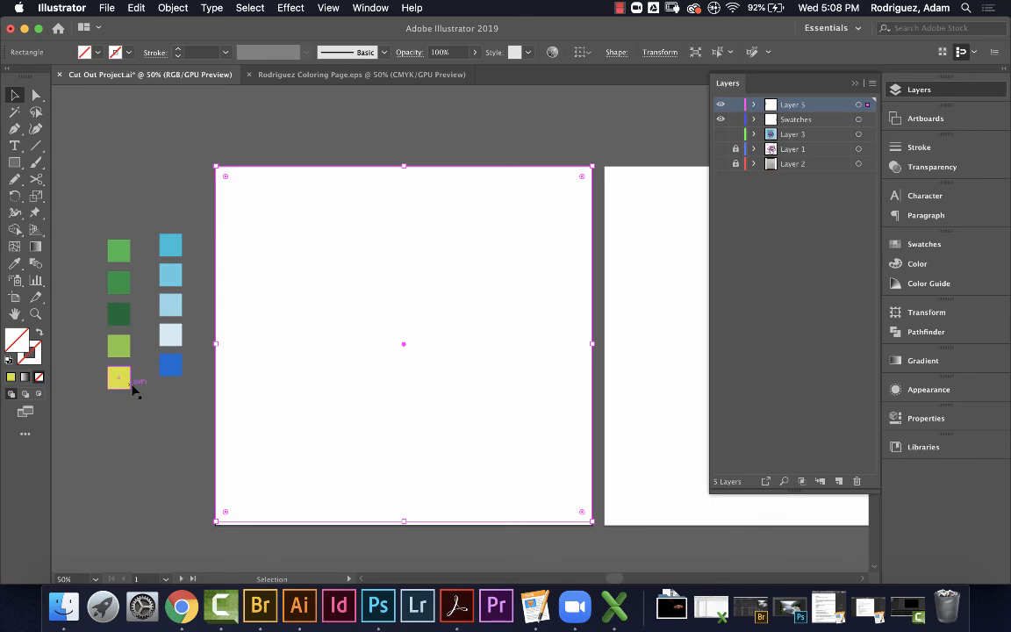
click(120, 316)
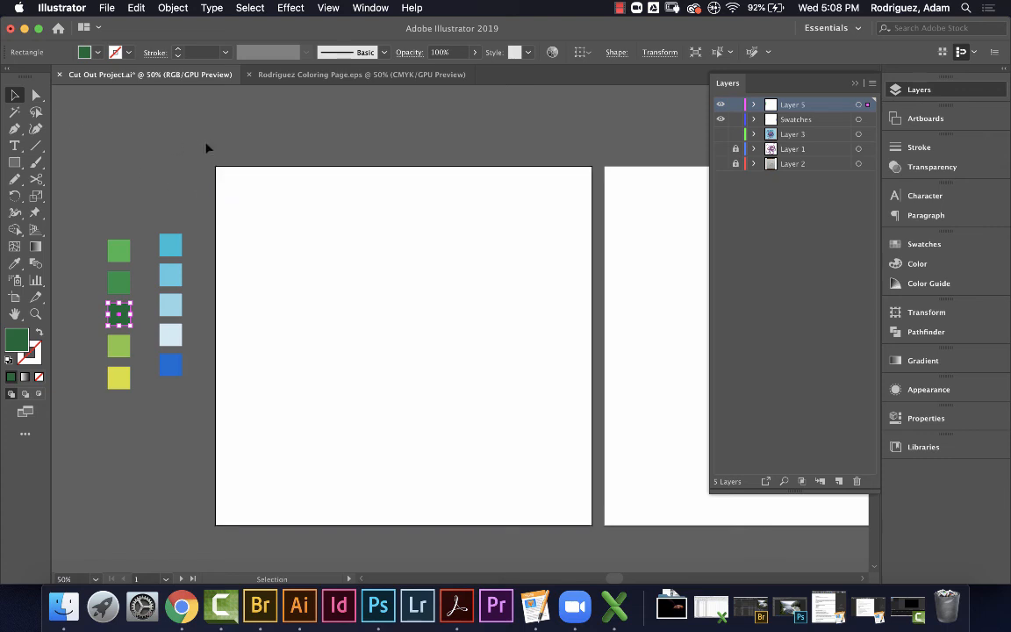
drag(207, 147, 231, 204)
click(98, 54)
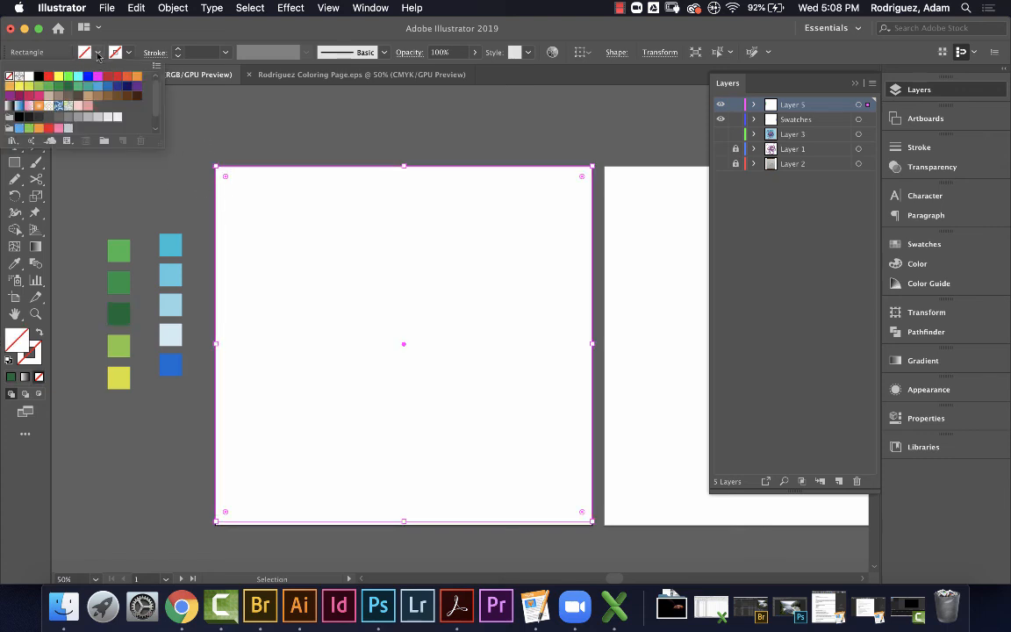
click(98, 54)
click(14, 262)
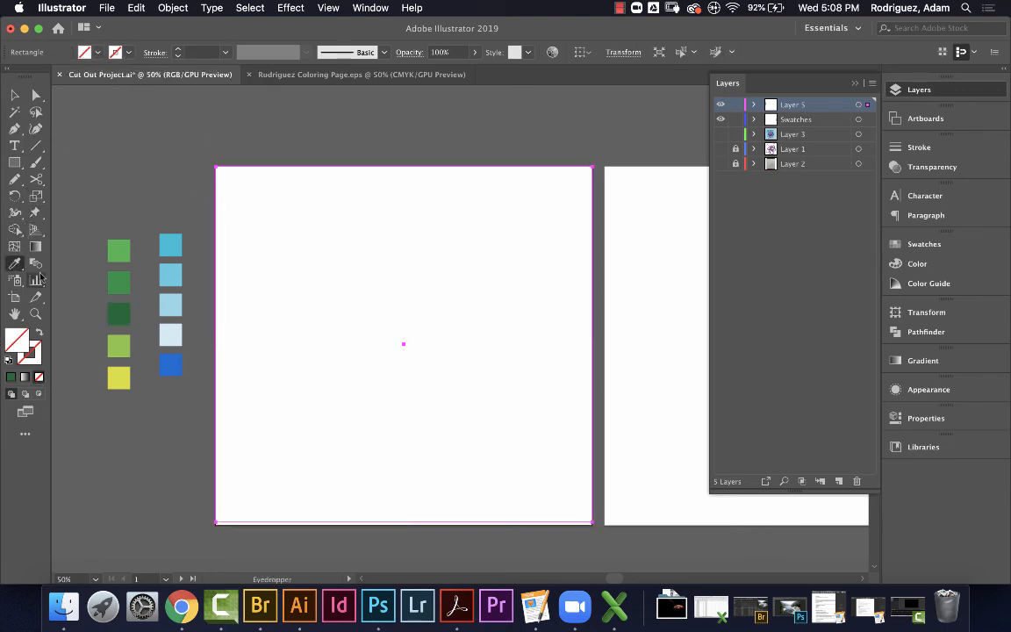
click(124, 314)
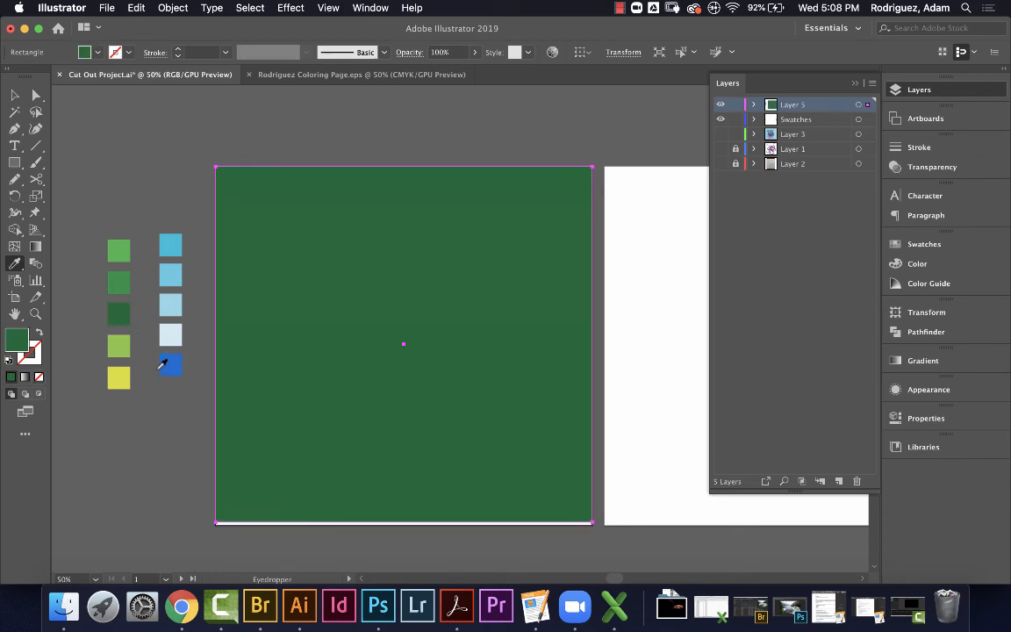
Adjust the dark green rectangle's lower and upper edges so it covers the whole first artboard, and deselect it
click(14, 95)
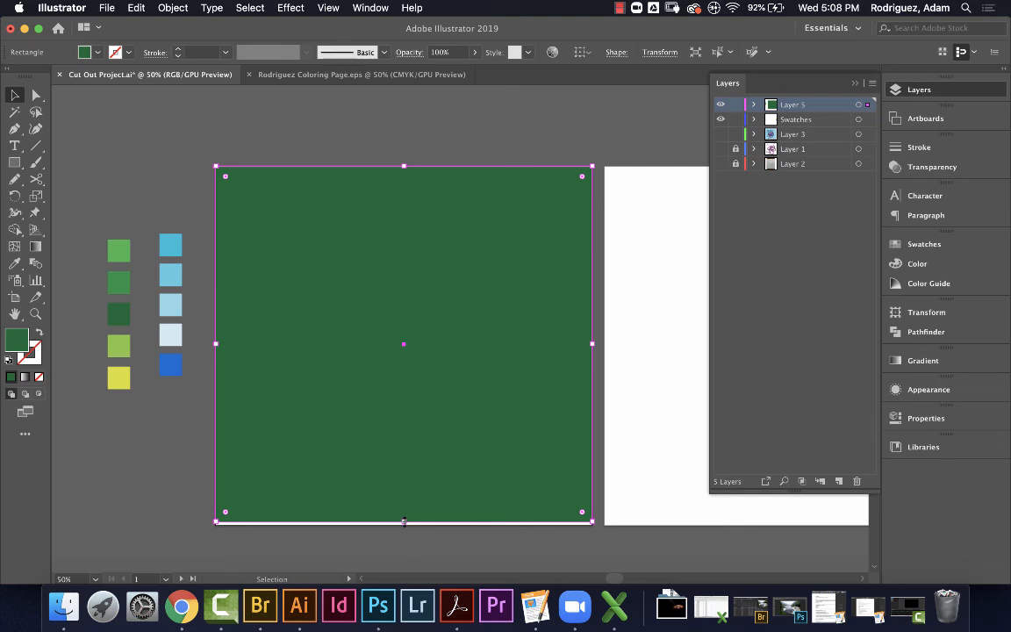
drag(403, 524, 407, 527)
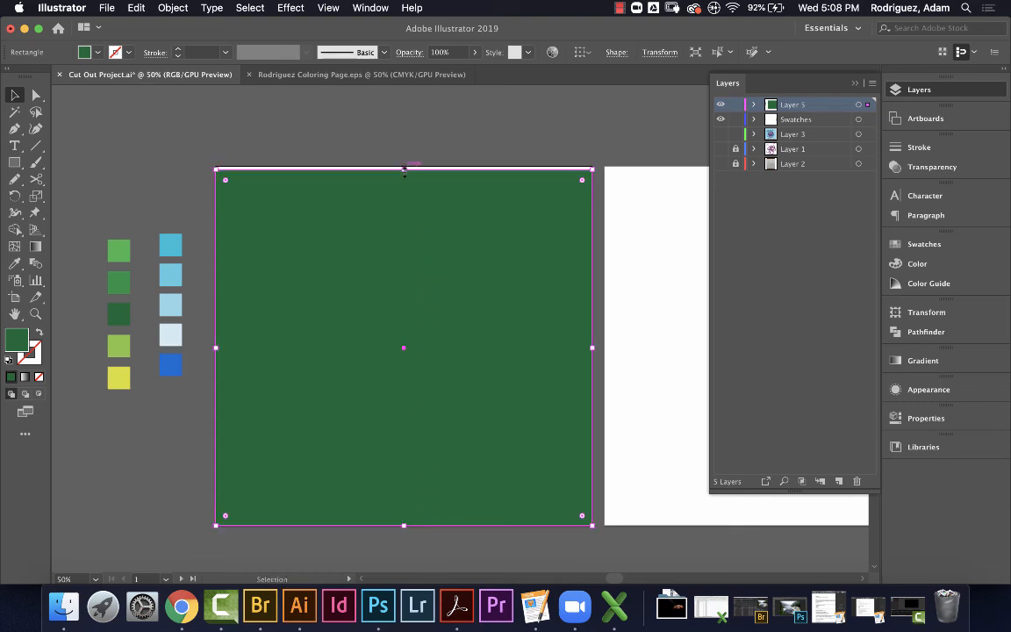
drag(404, 170, 404, 165)
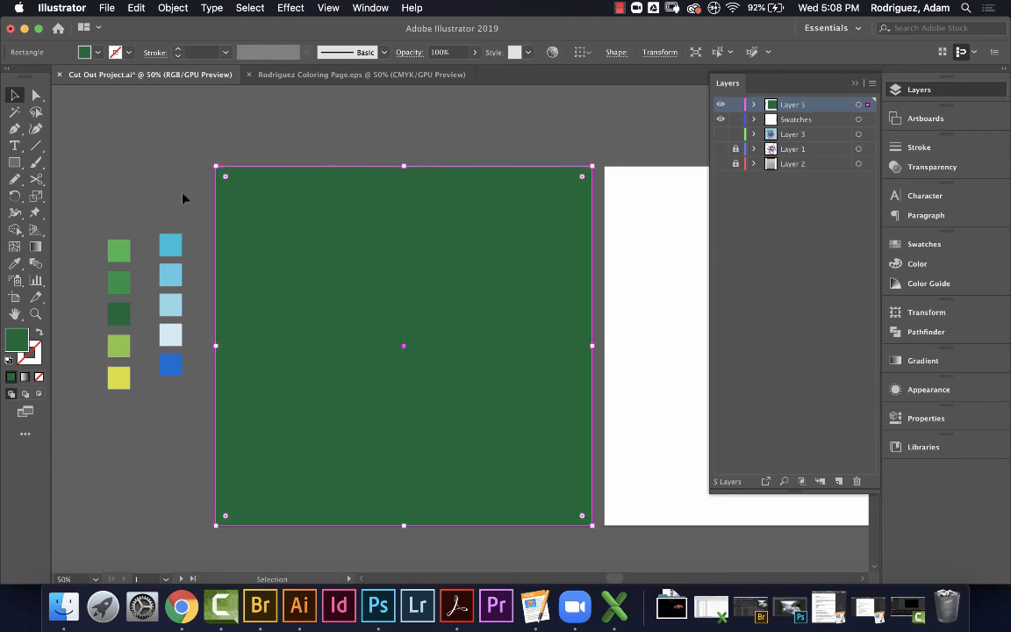
click(68, 134)
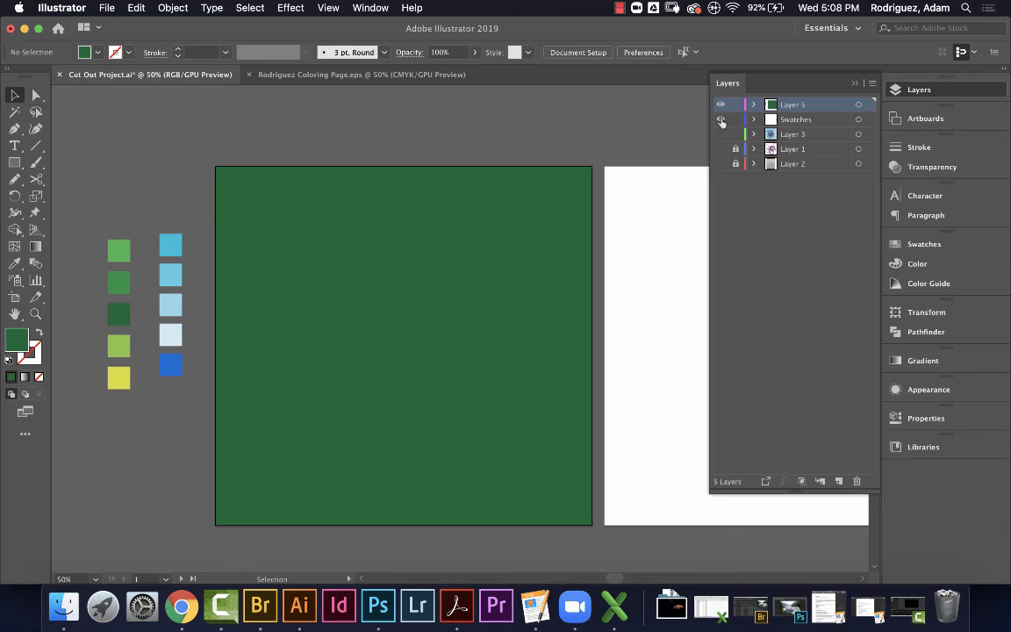
Expand Layer 5 and use the Eyedropper to fill its largest wavy path with medium green and the next smaller one with the lighter green
click(796, 119)
click(754, 104)
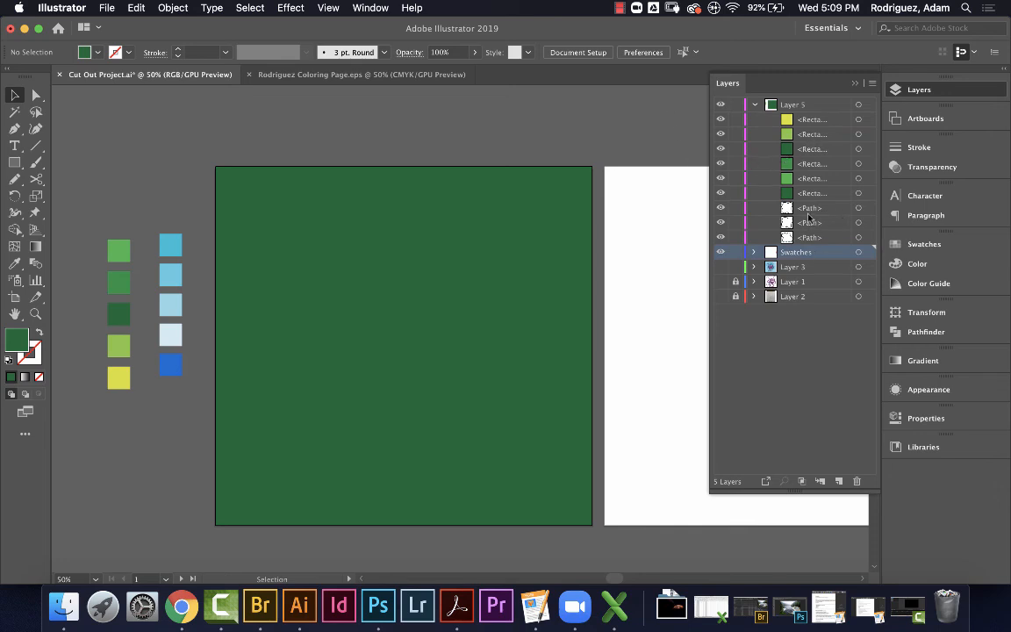
click(858, 208)
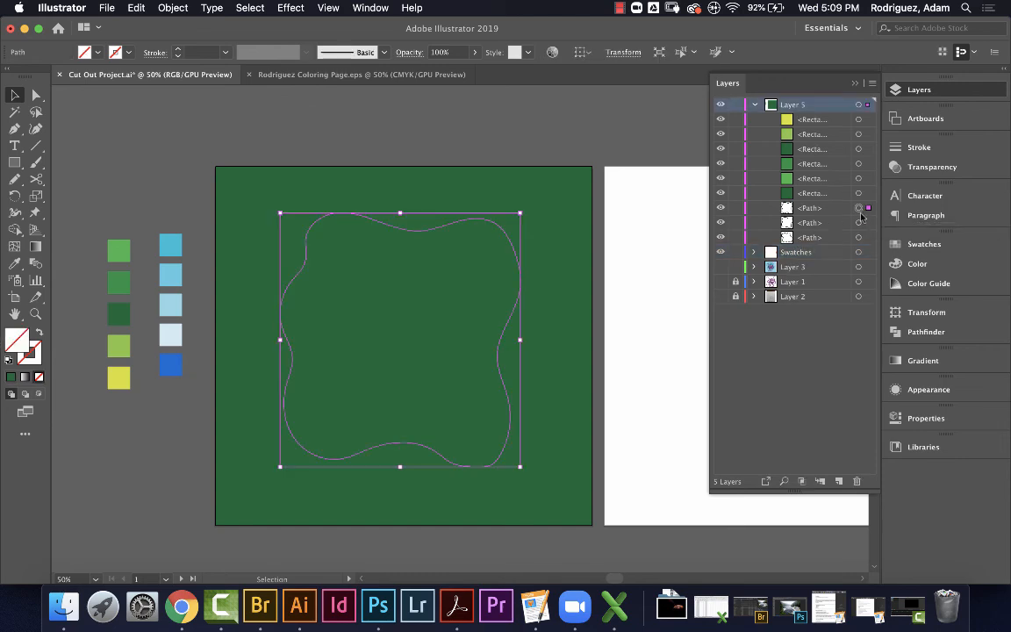
click(859, 224)
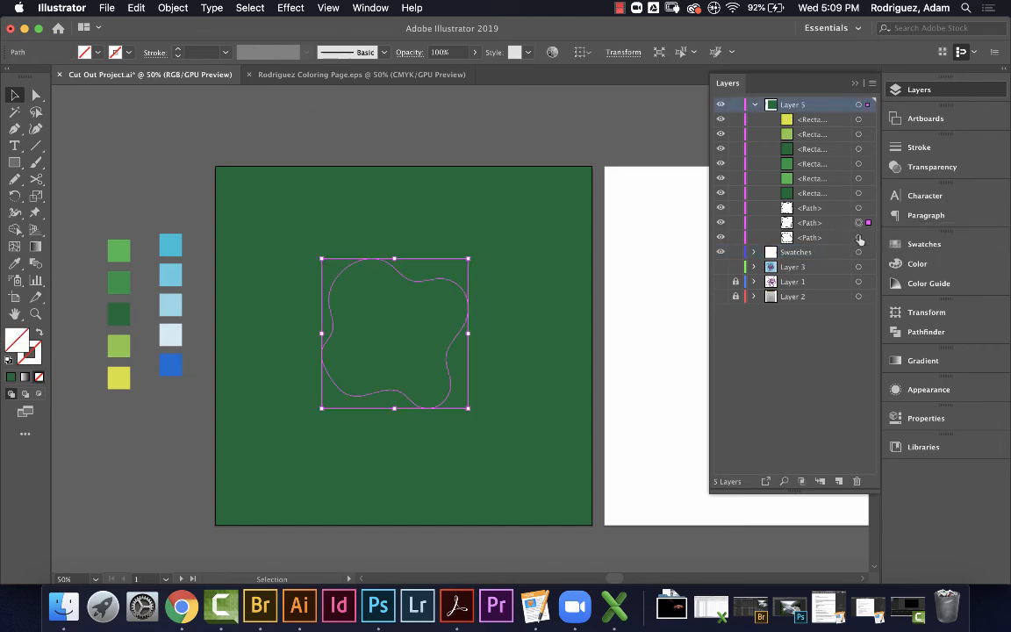
click(859, 208)
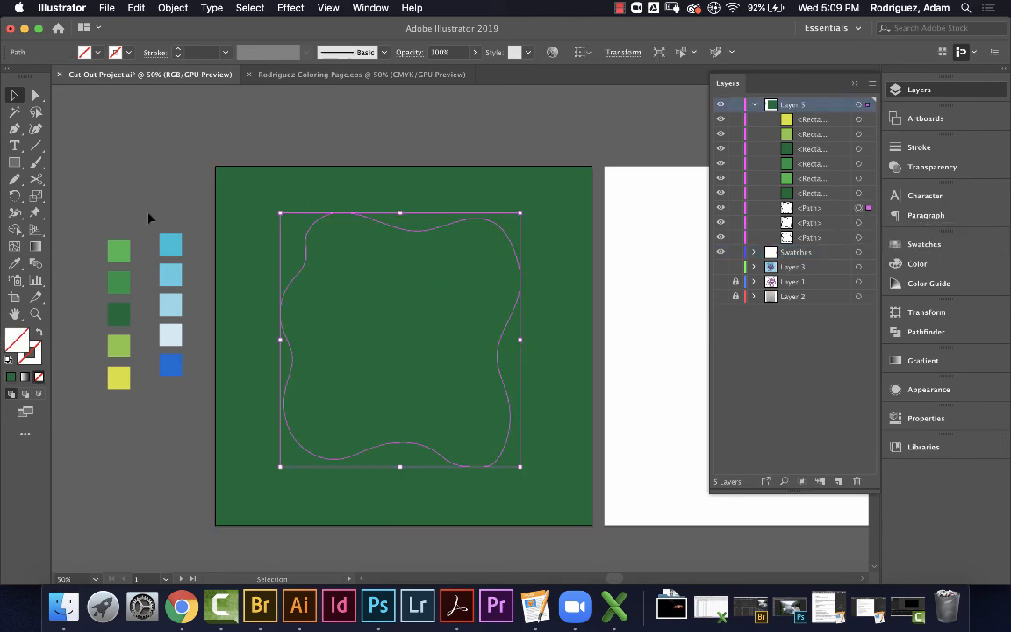
click(14, 263)
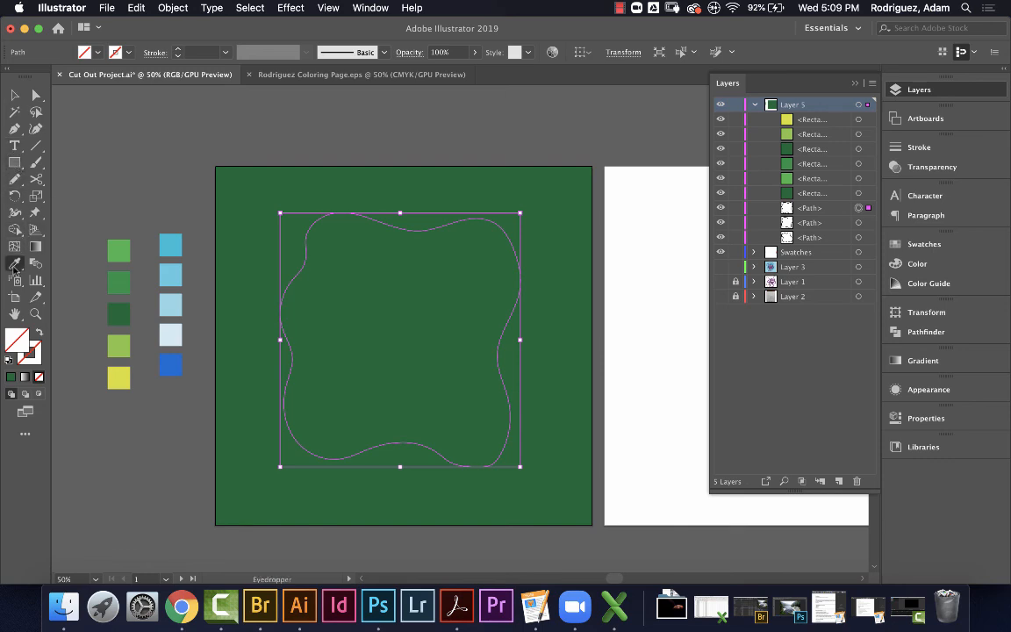
click(128, 287)
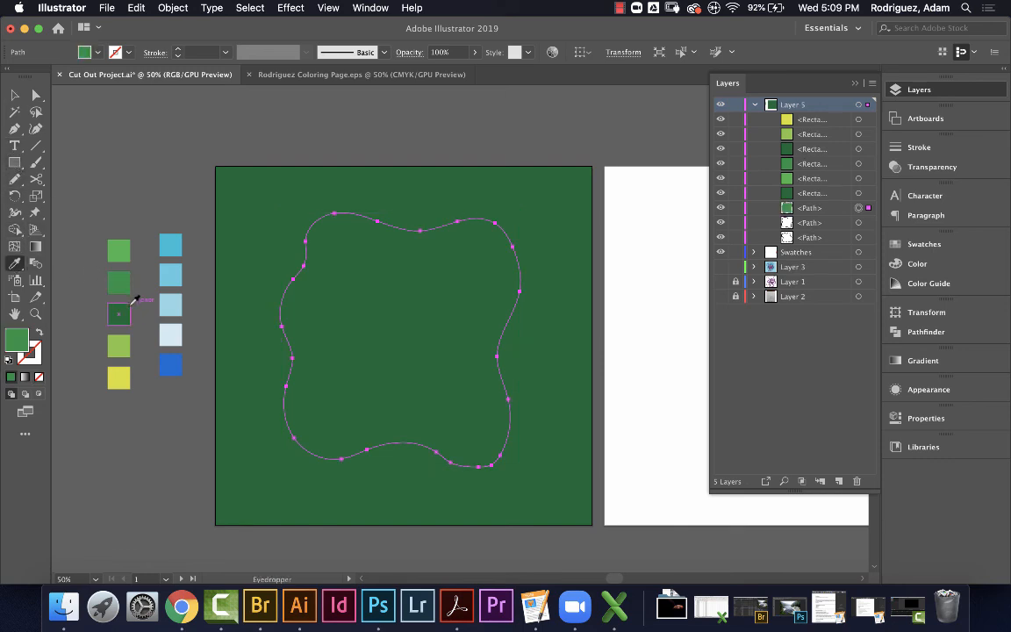
click(858, 223)
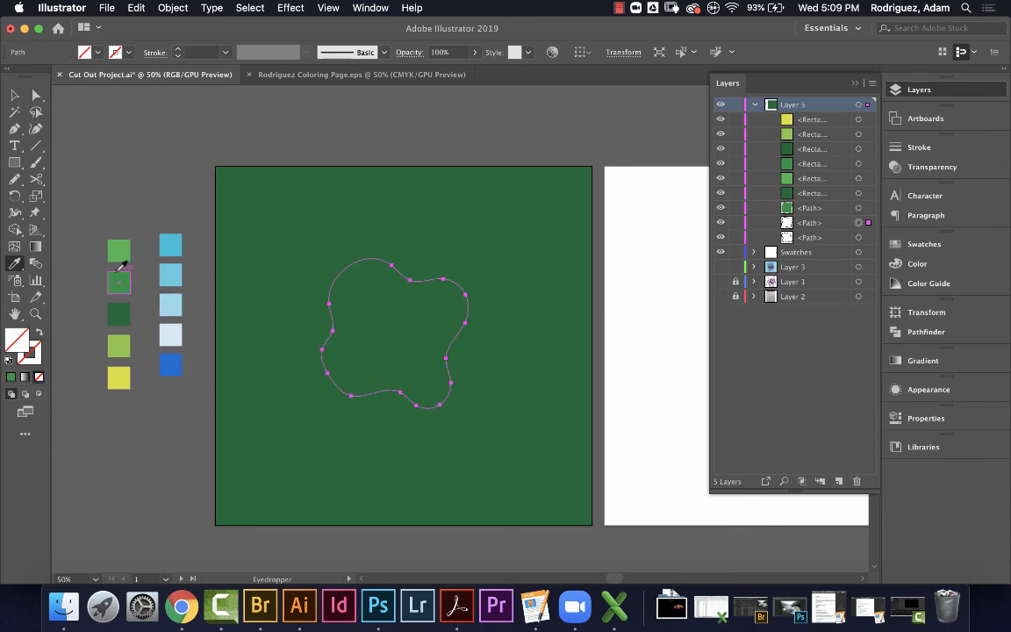
click(125, 255)
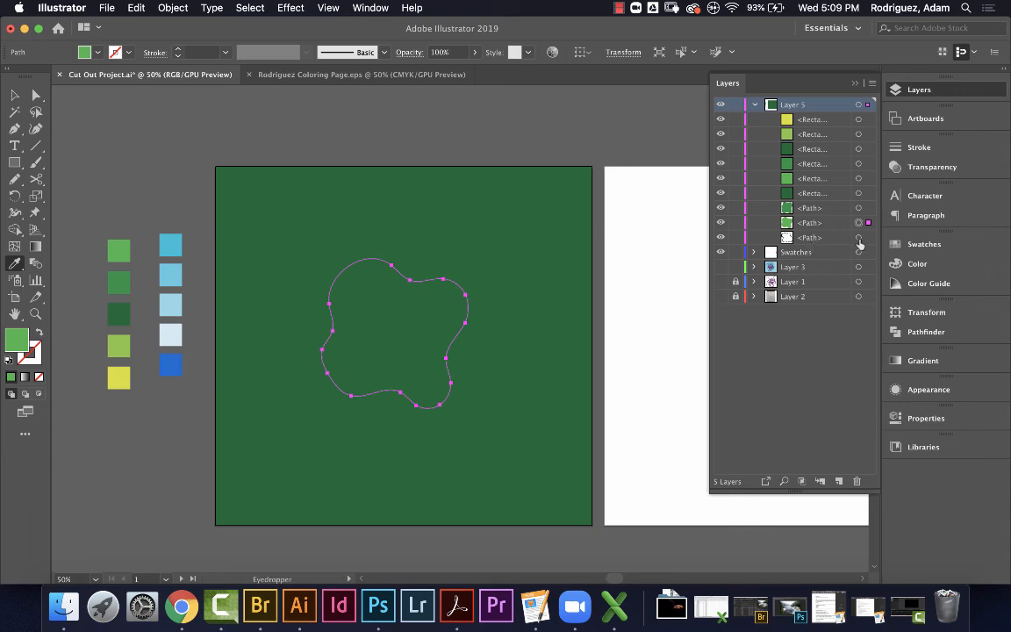
Fill Layer 5's smallest wavy path with the yellow-green square's colour using the Eyedropper, and deselect it
click(860, 238)
click(123, 345)
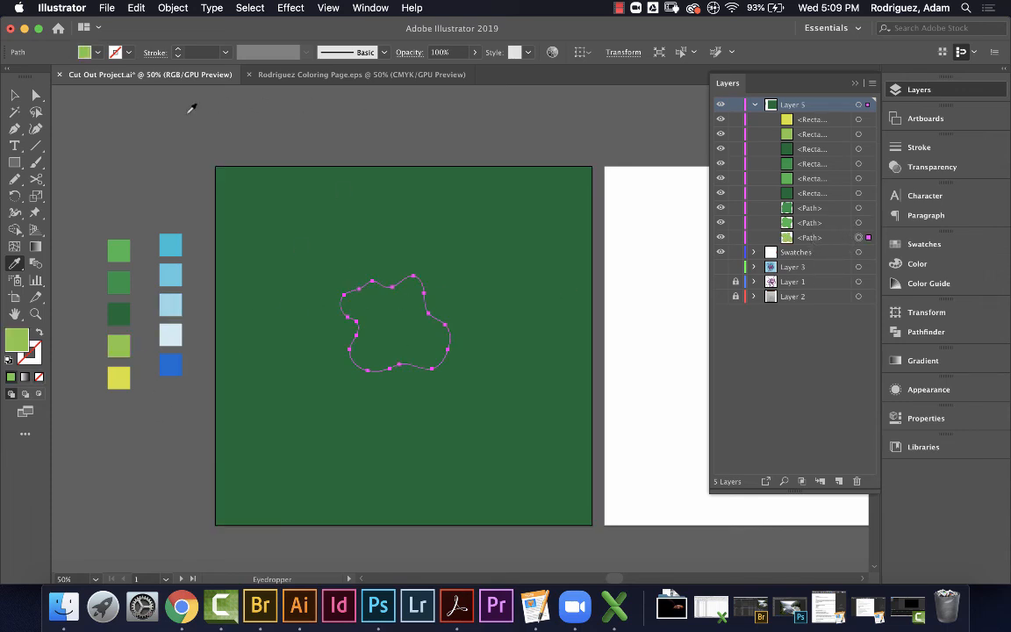
click(15, 94)
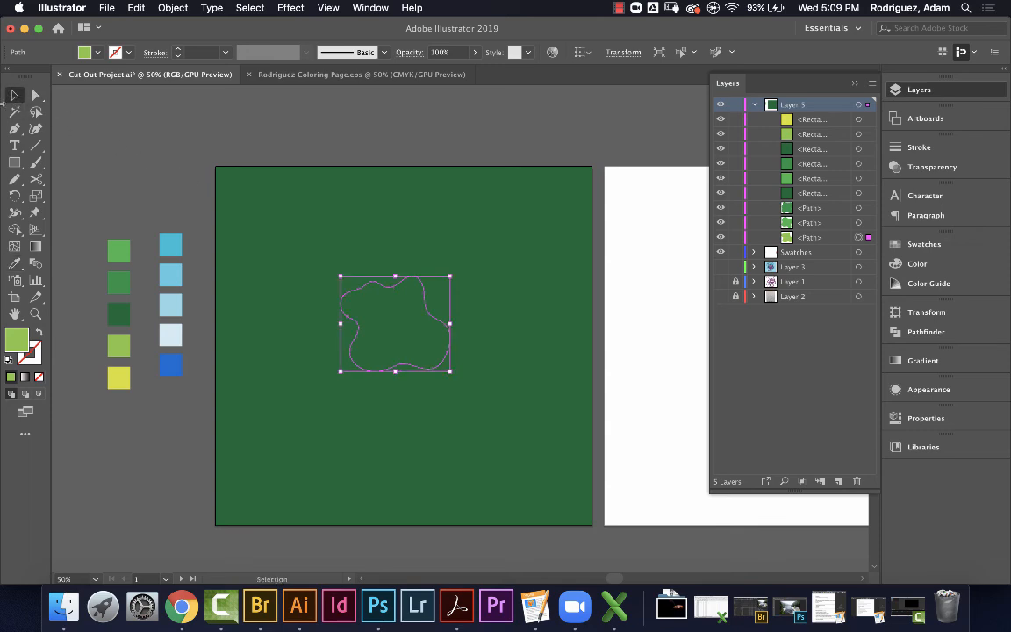
click(353, 152)
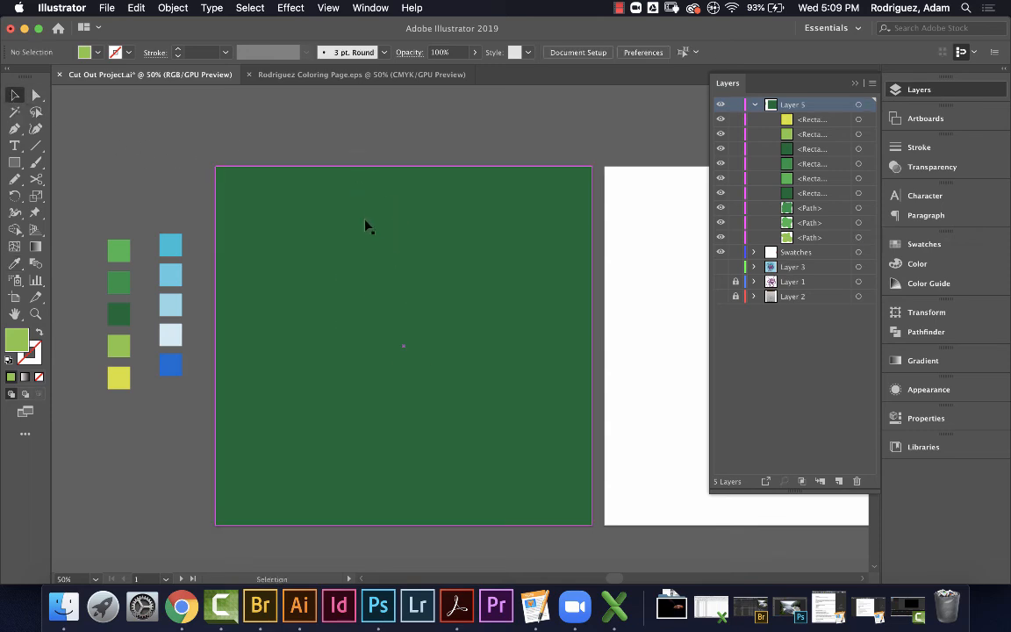
Select the smallest, yellow-green wavy path in Layer 5 and send it to the back
click(858, 238)
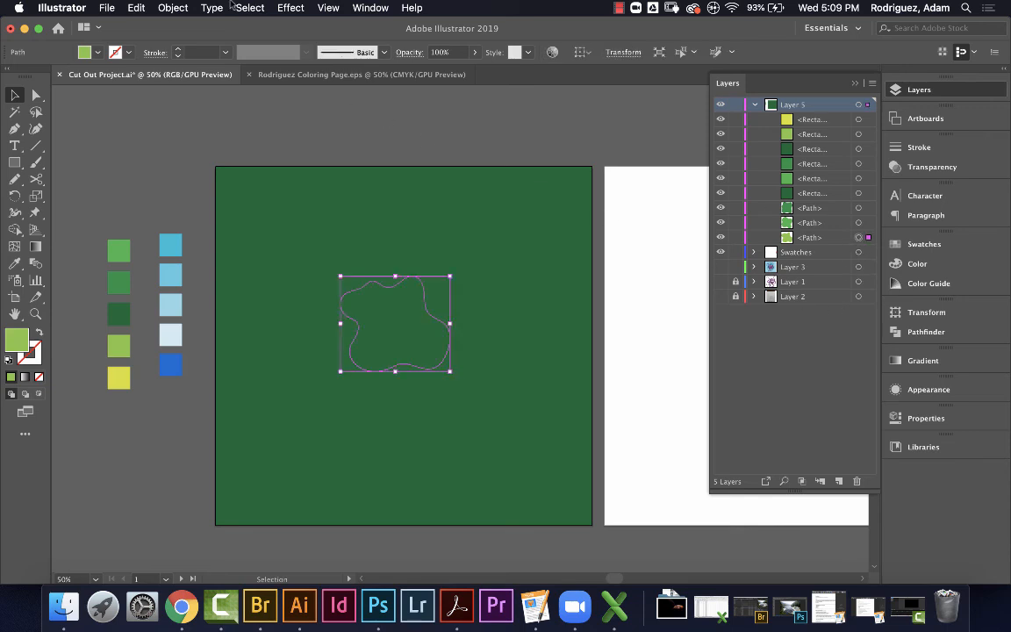
click(170, 9)
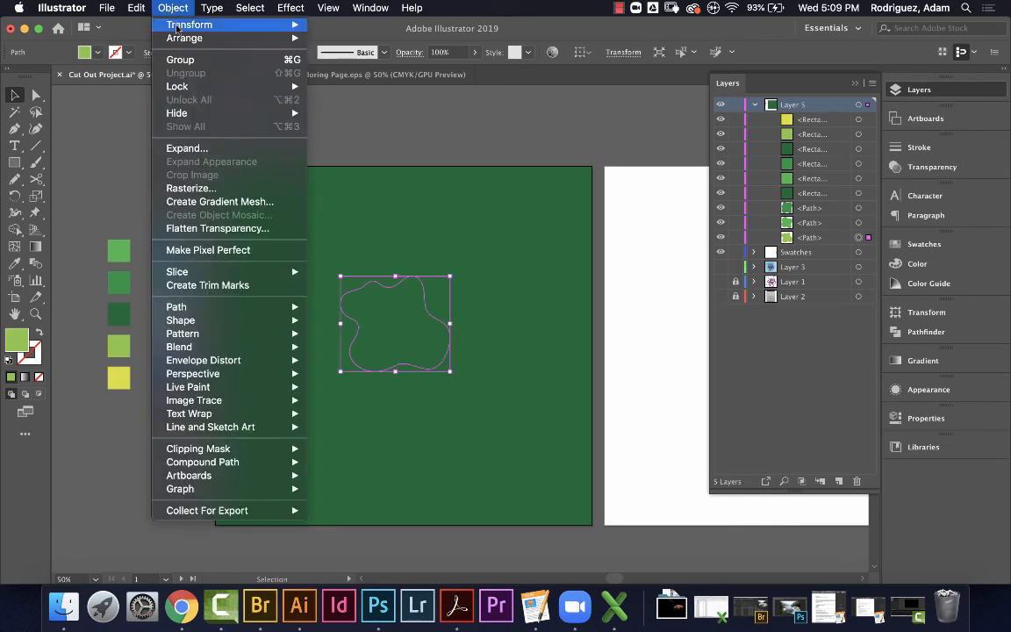
mouse_move(180, 39)
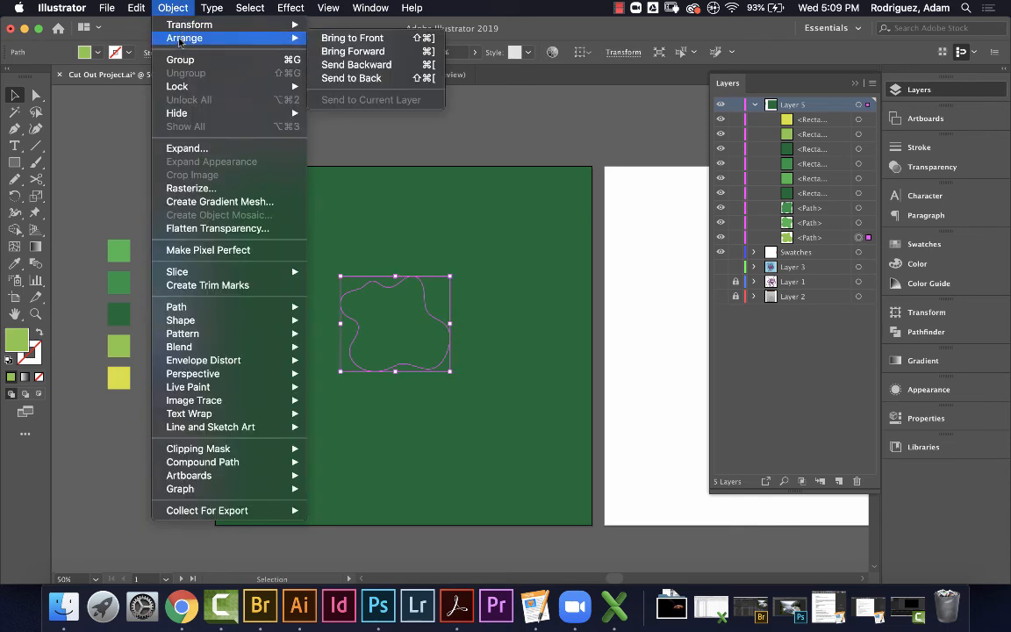
click(367, 80)
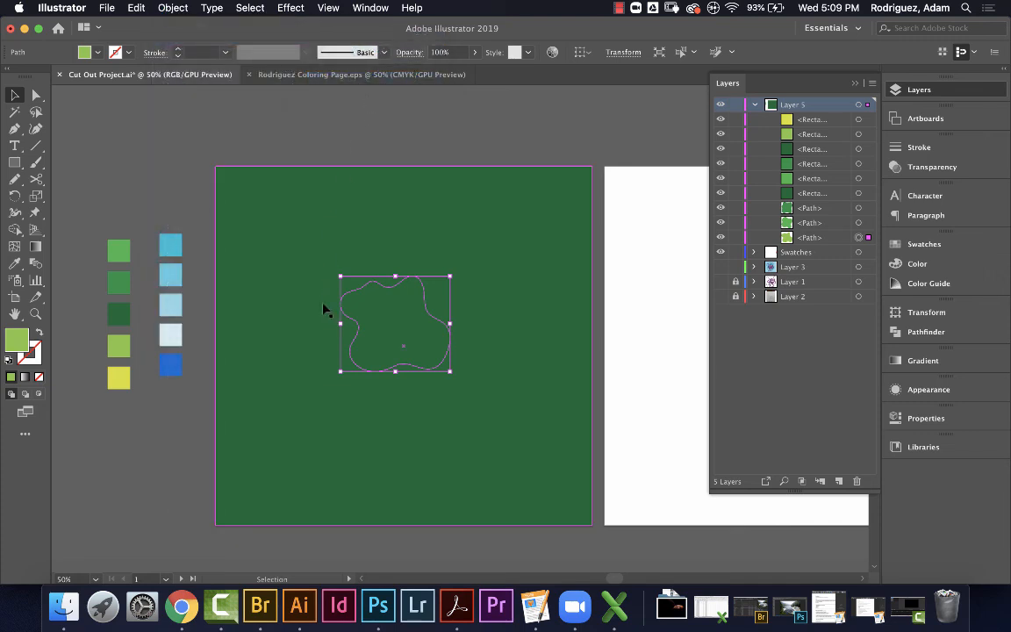
Select the light green, middle-sized wavy path in Layer 5 and bring it to the front
click(859, 223)
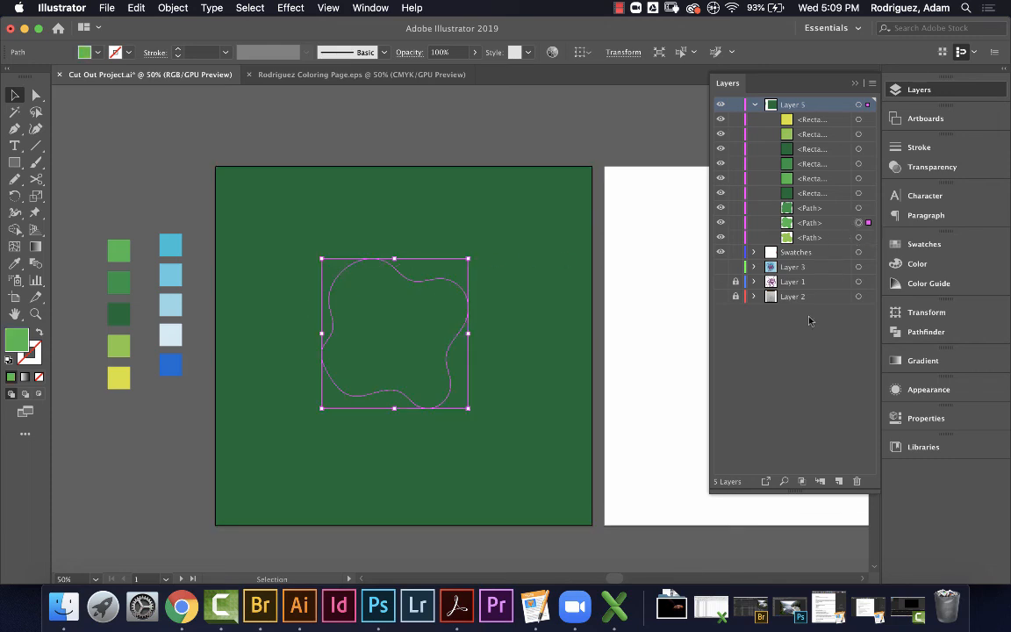
click(173, 8)
mouse_move(192, 40)
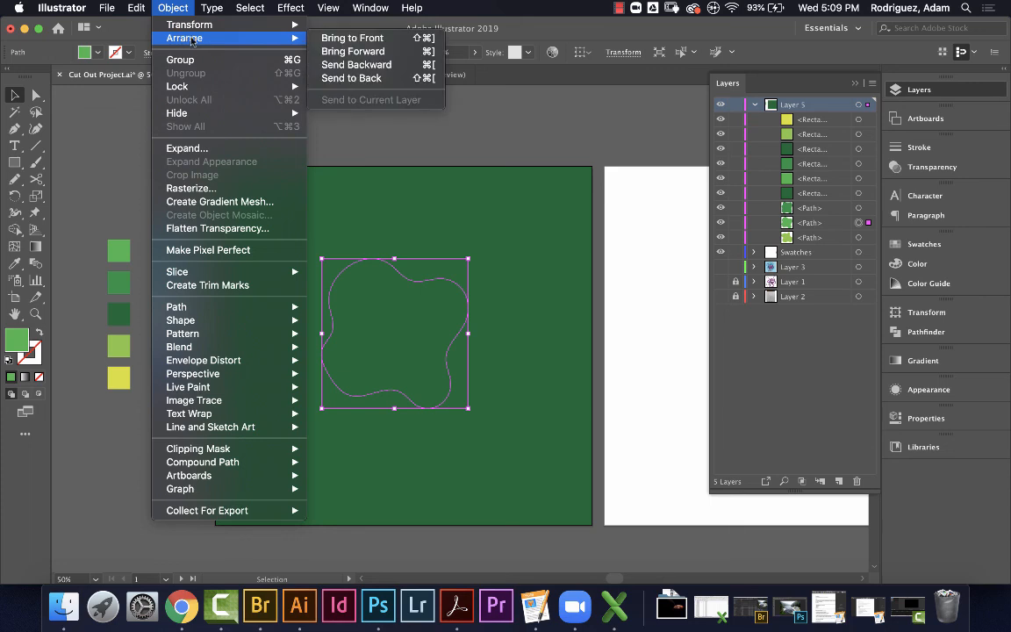
click(393, 39)
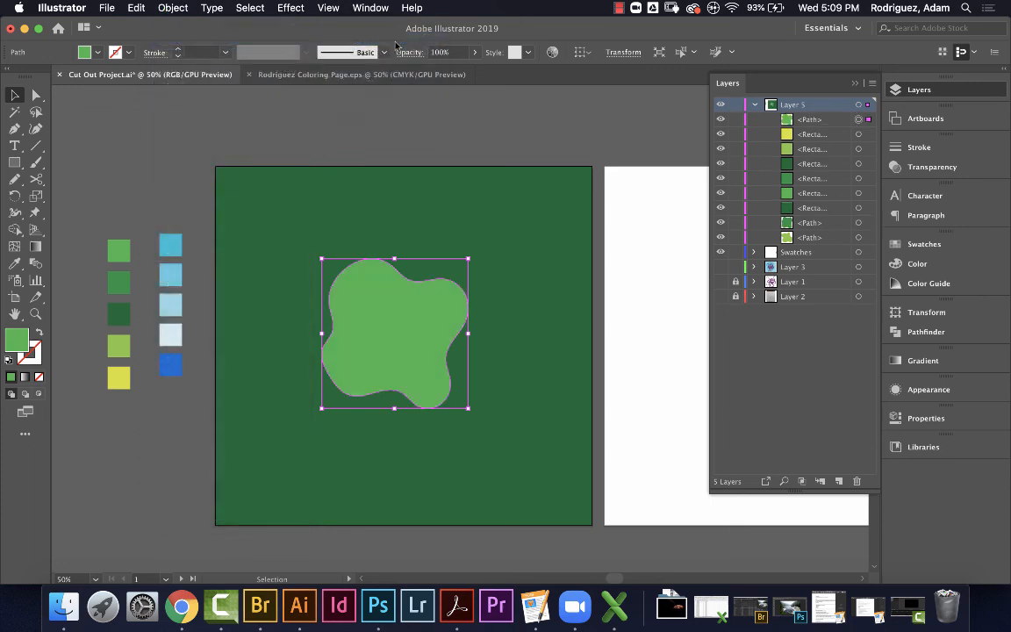
click(860, 209)
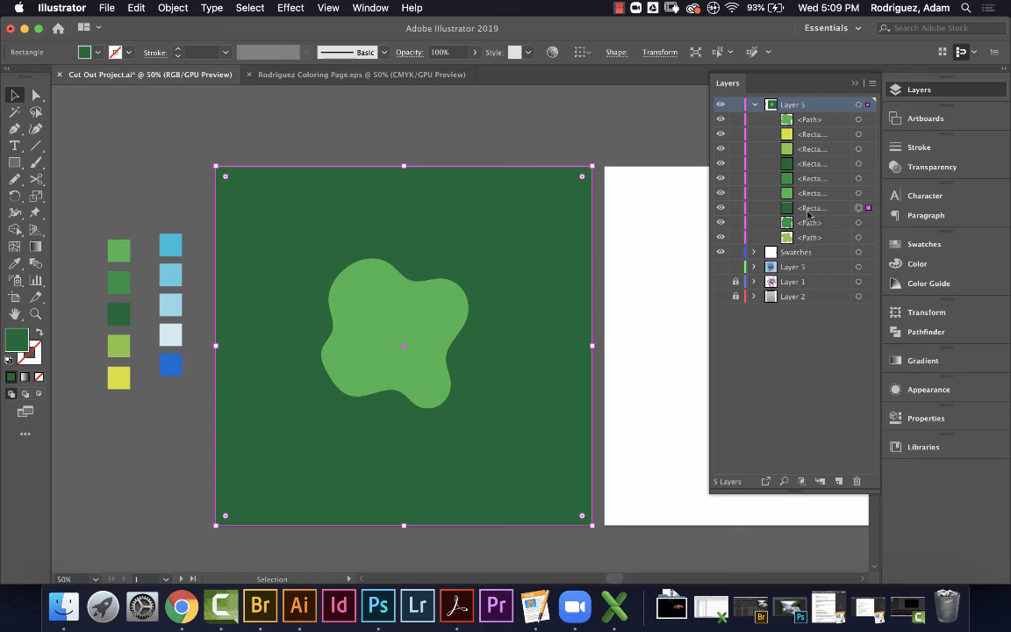
click(810, 209)
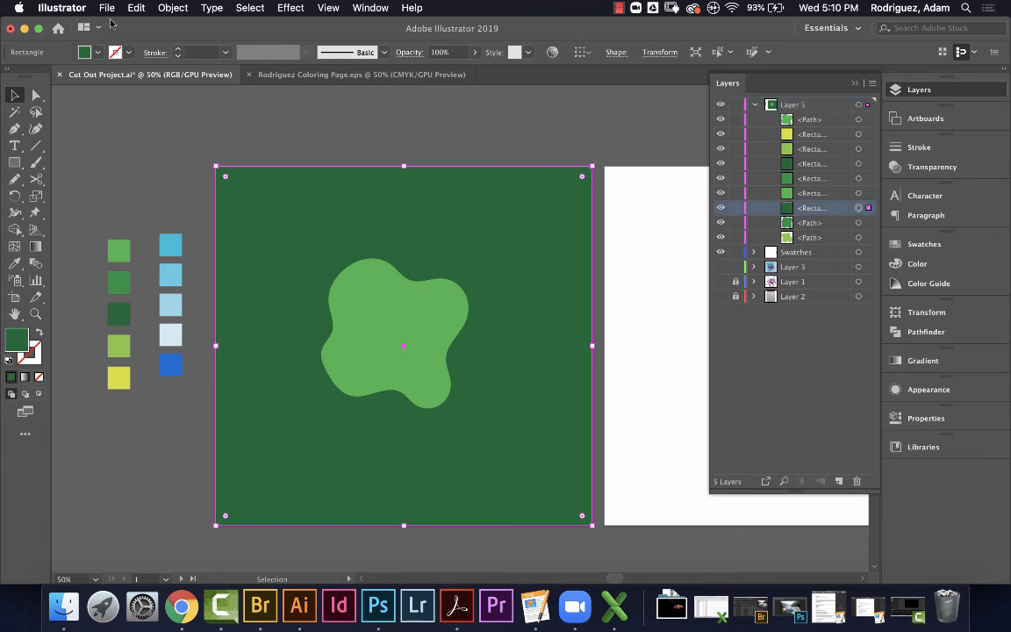
click(172, 7)
click(173, 8)
click(161, 103)
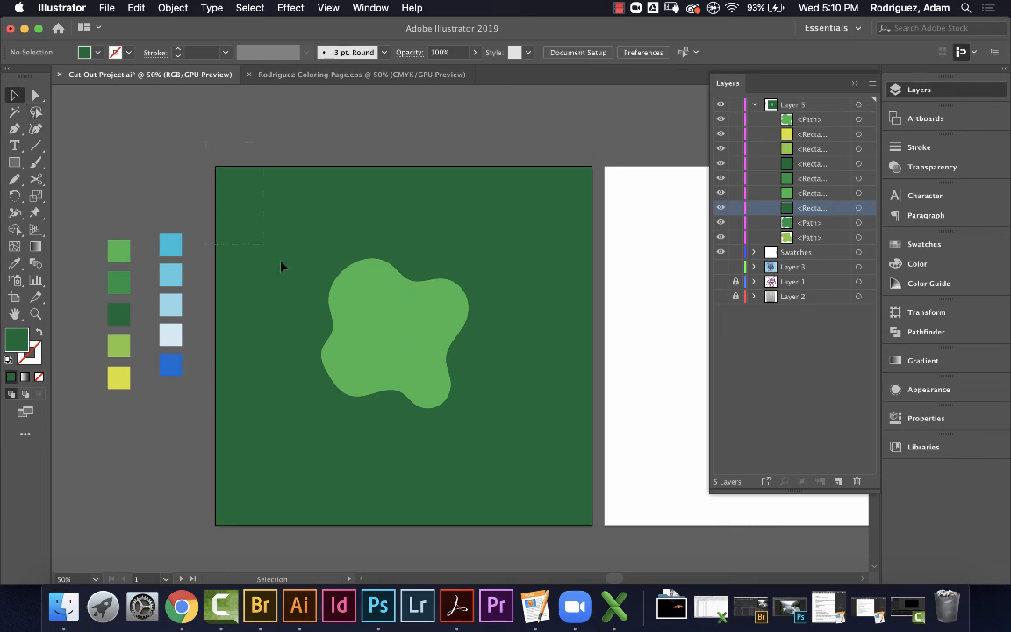
Select the first artboard's shapes, isolate the smallest wavy path, and nudge it left and down within the light green shape
drag(588, 555, 586, 554)
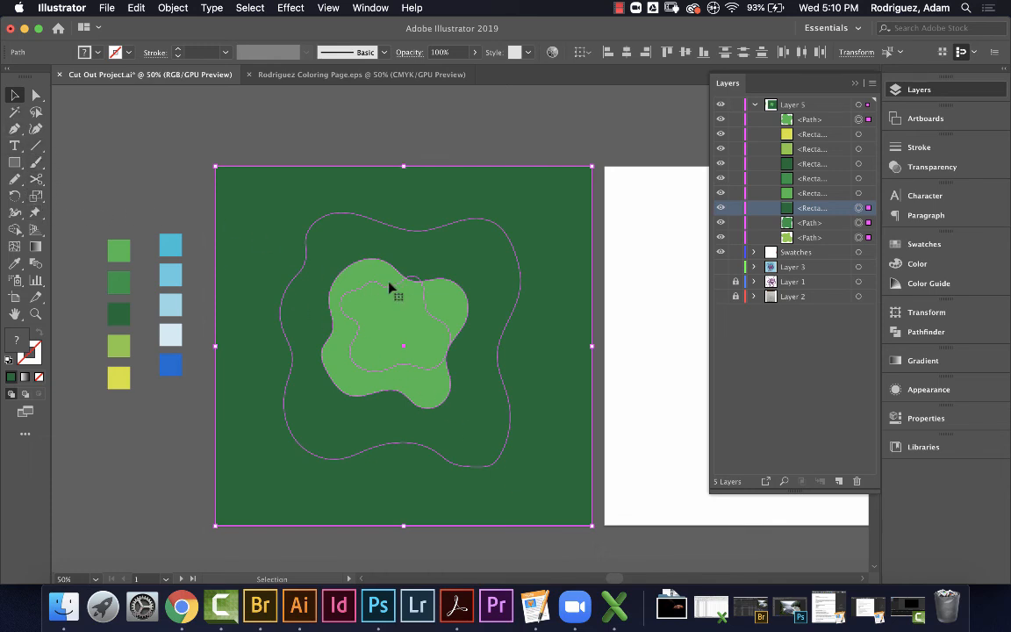
click(36, 95)
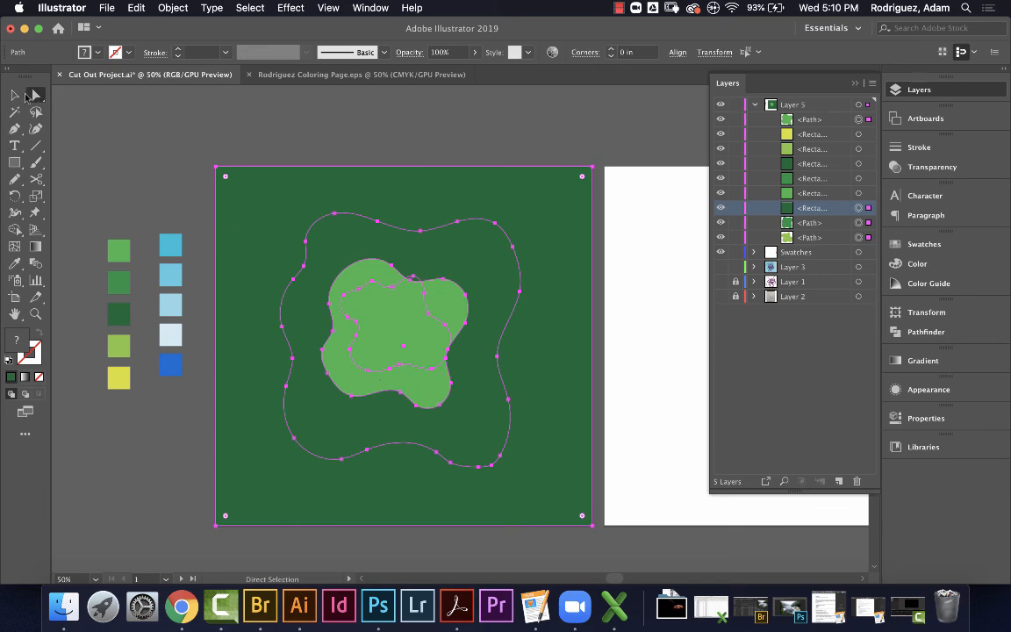
click(16, 95)
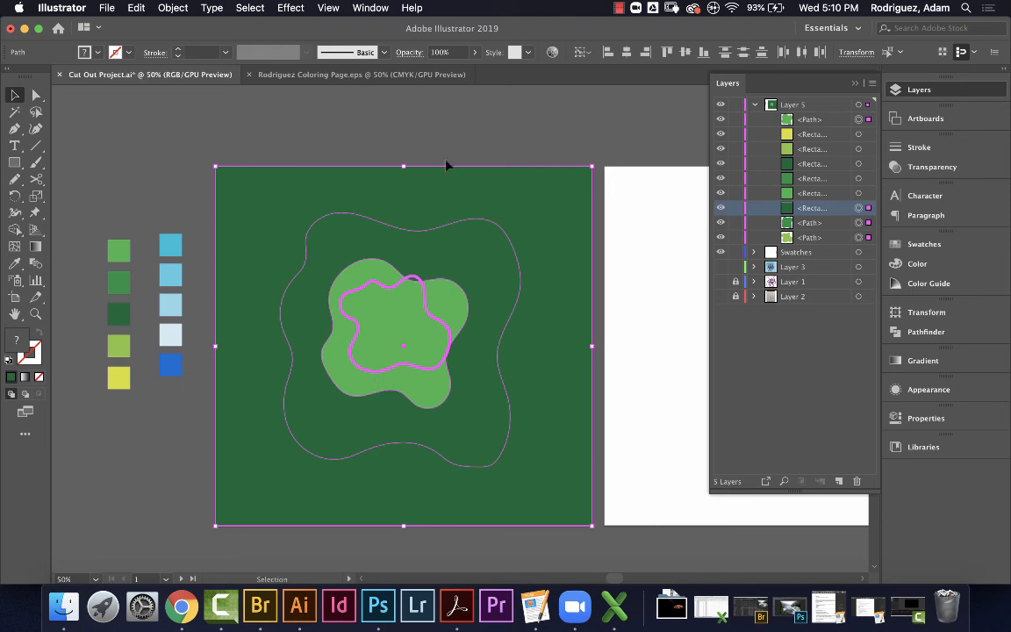
double_click(350, 318)
key(Left)
key(Left)
key(Left)
key(Left)
key(Left)
key(Left)
key(Left)
key(Left)
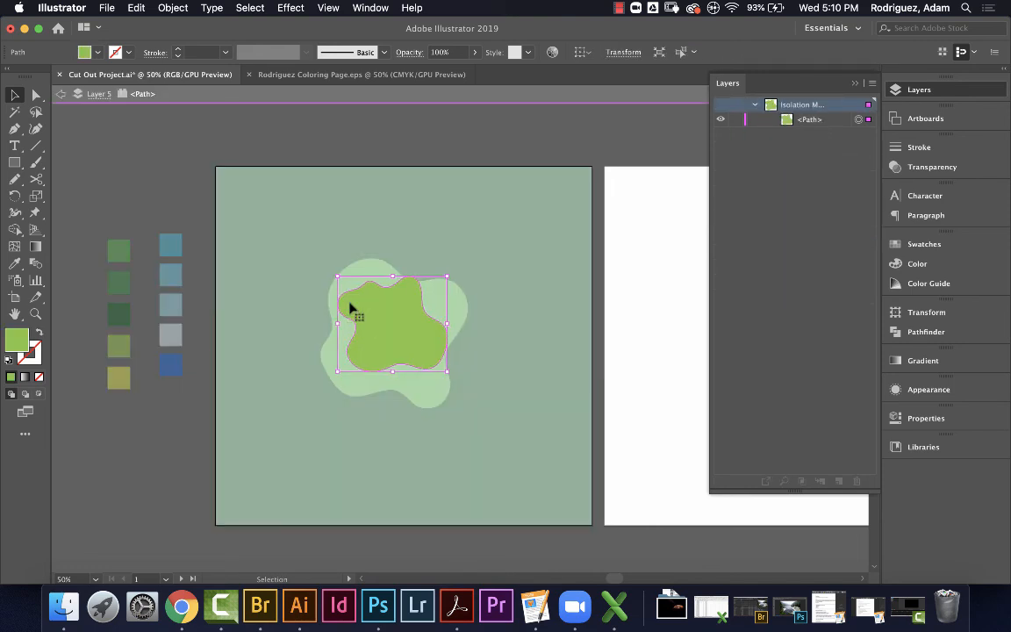
key(Down)
key(Down)
key(Down)
key(Down)
key(Down)
key(Down)
key(Down)
key(Down)
key(Down)
key(Down)
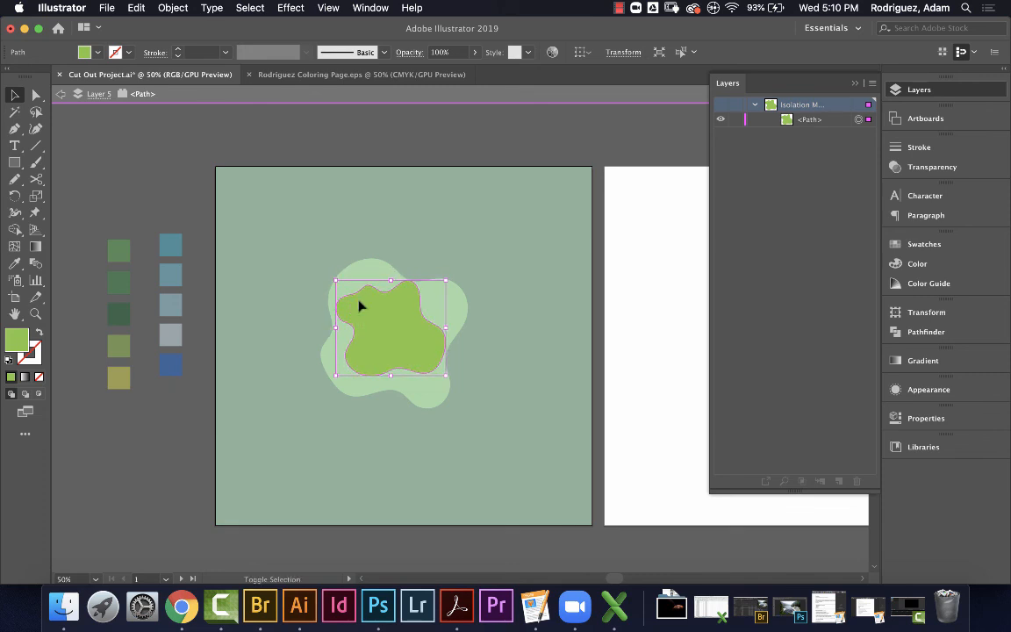
Scale the isolated yellow-green path down slightly so it fits inside the light green shape, and exit isolation mode
drag(445, 280, 441, 286)
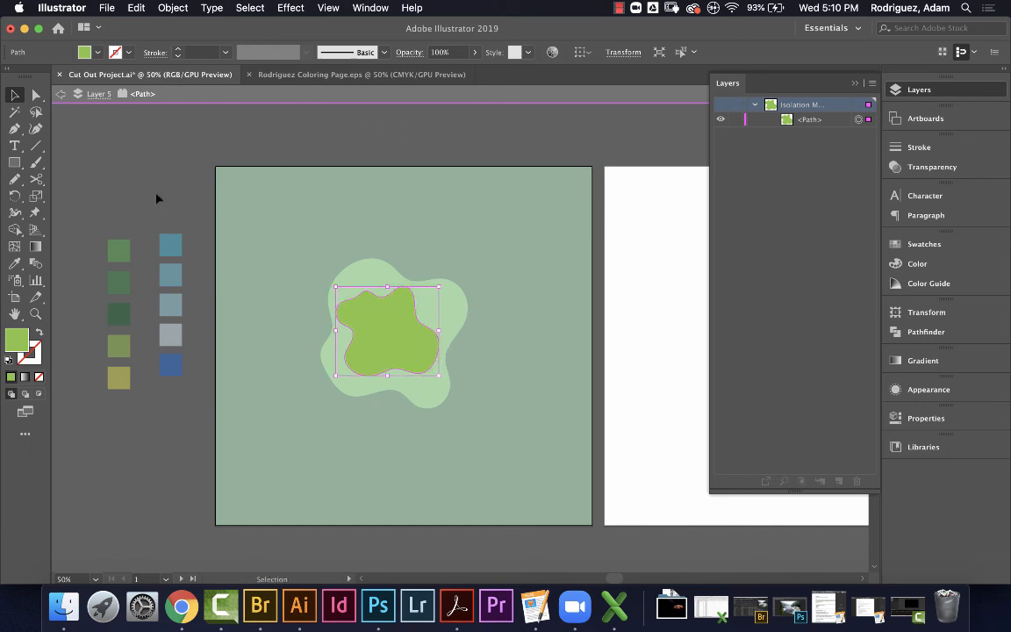
click(130, 180)
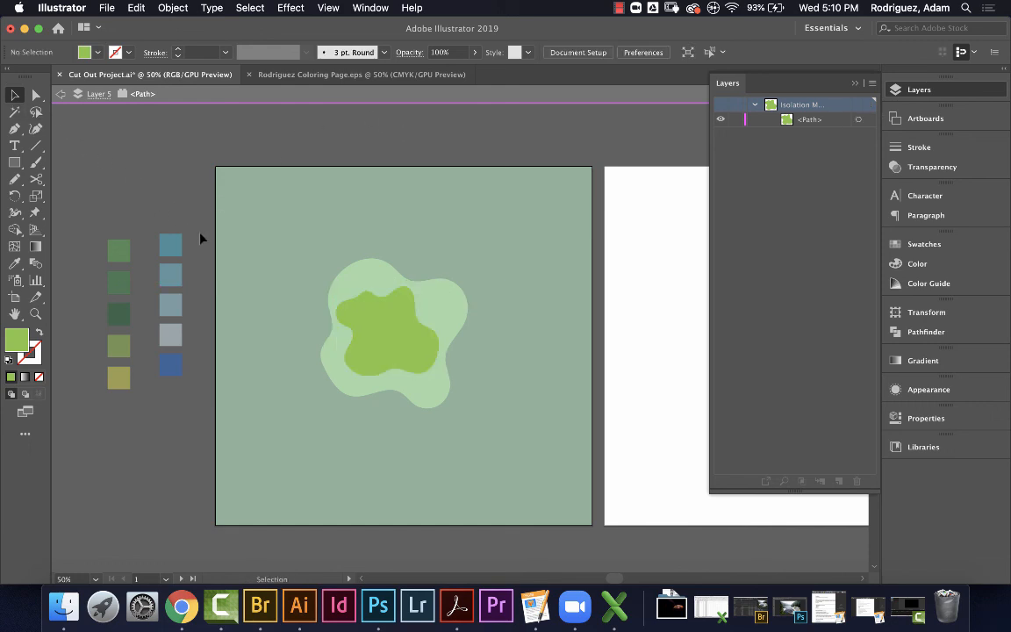
double_click(162, 167)
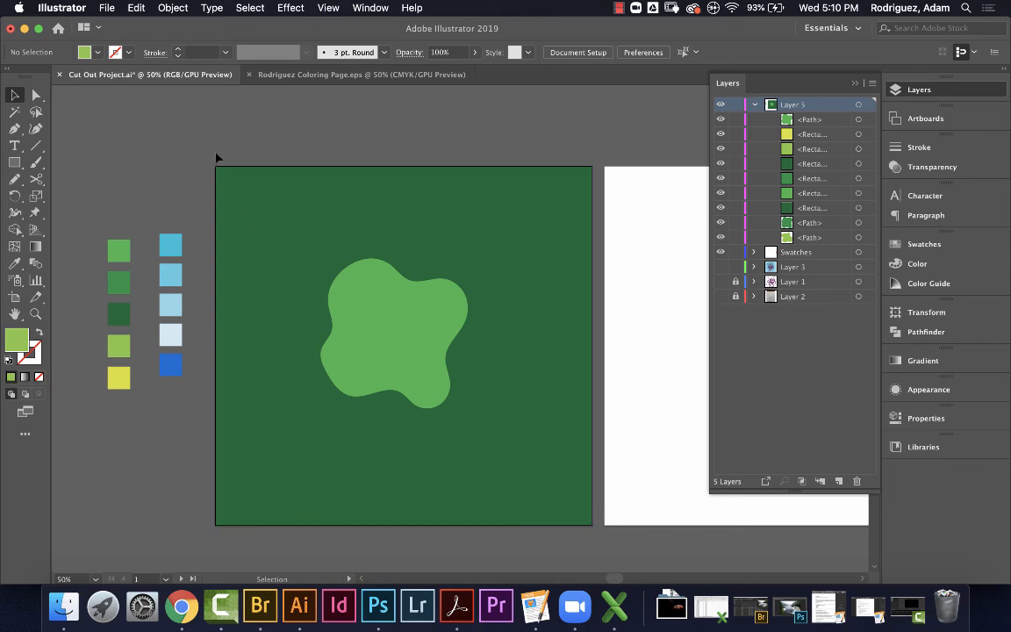
Select all artwork and use Shape Builder to separate the background, both wavy rings and the innermost shape, and deselect everything
key(super+a)
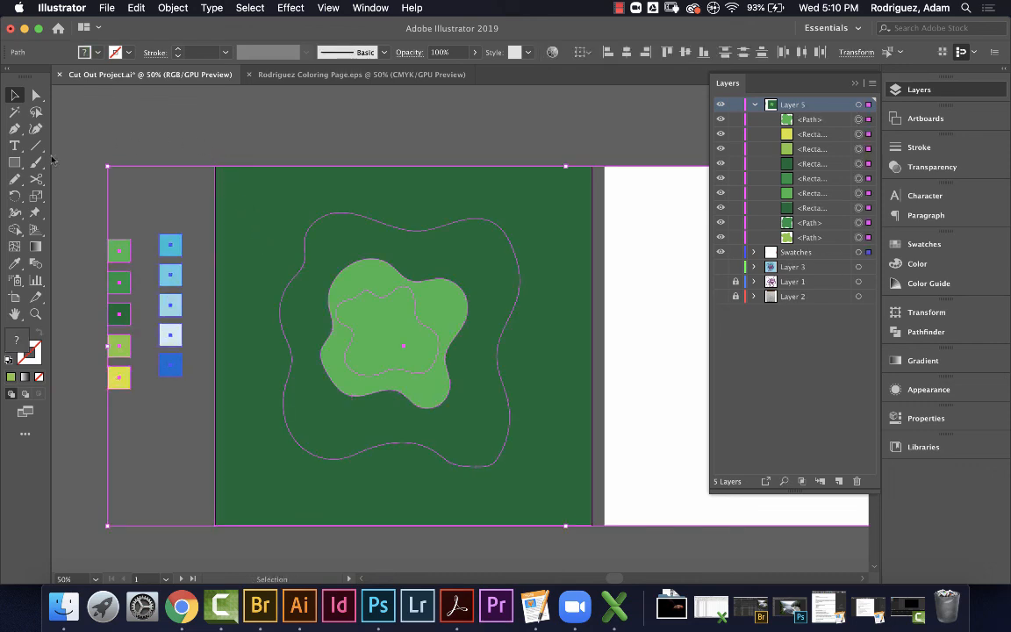
click(14, 230)
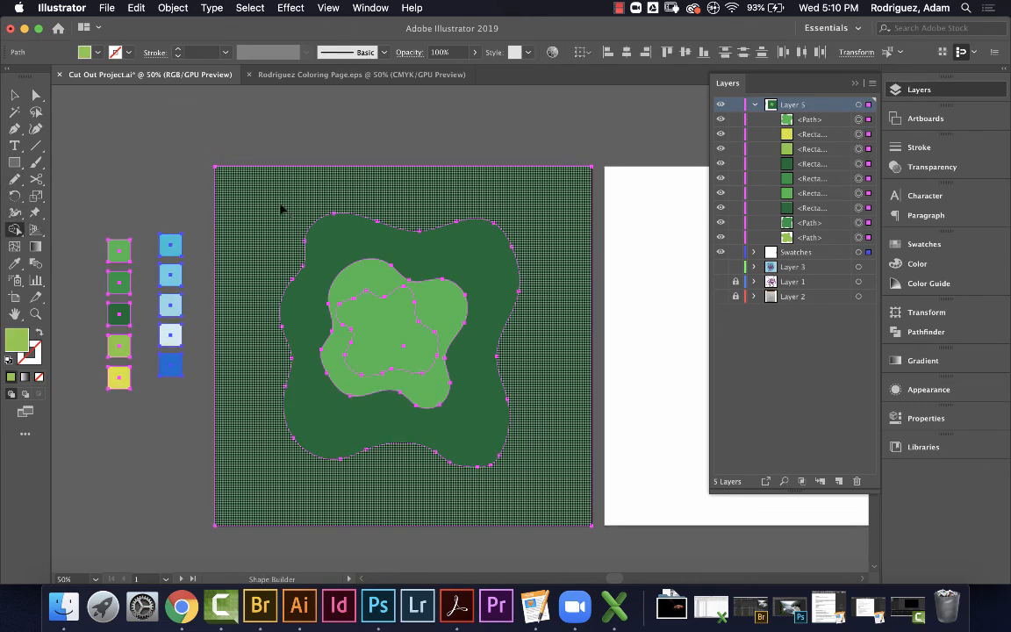
click(273, 227)
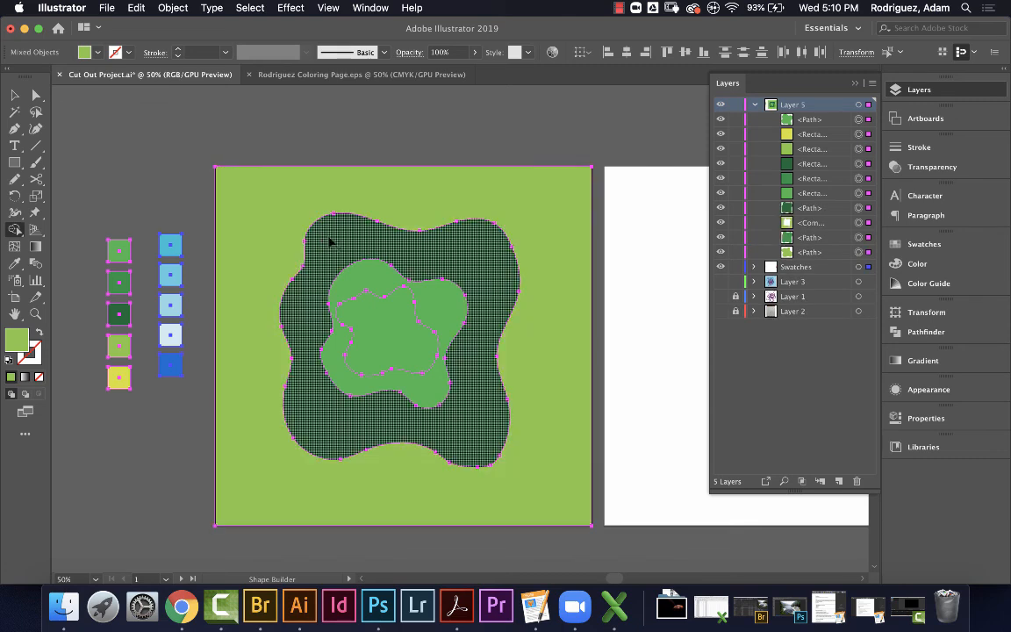
click(332, 242)
click(363, 279)
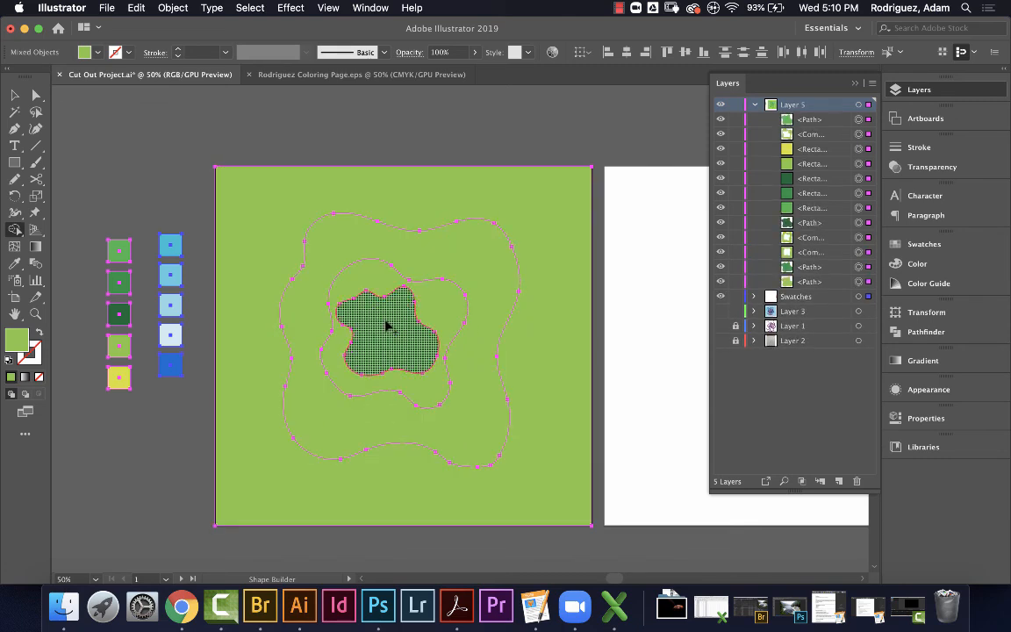
click(388, 327)
click(12, 96)
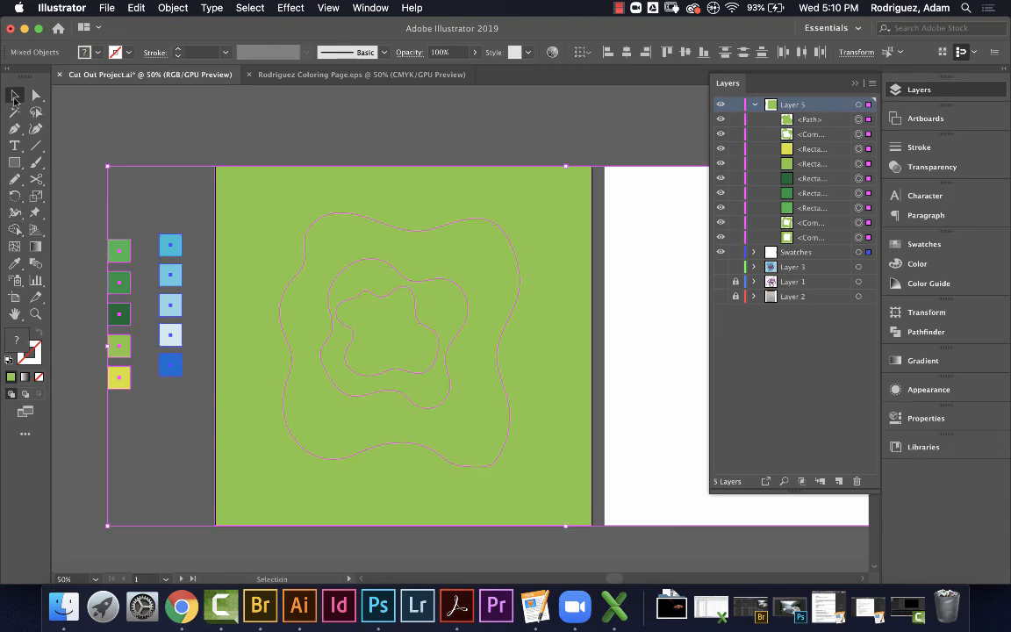
click(292, 142)
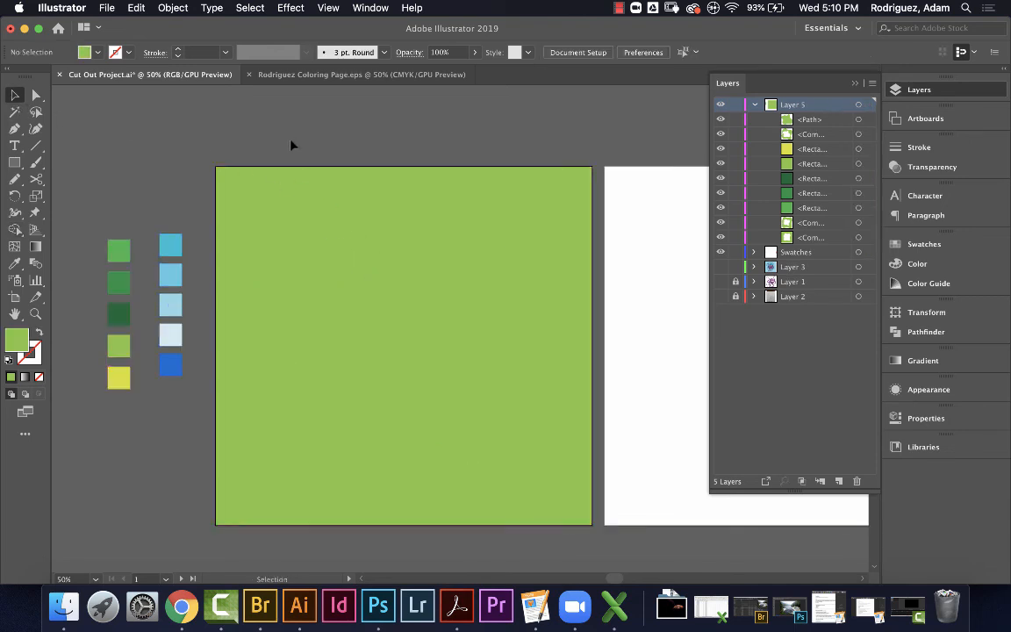
Select the innermost wavy shape on the first artboard and send it to the back
click(398, 307)
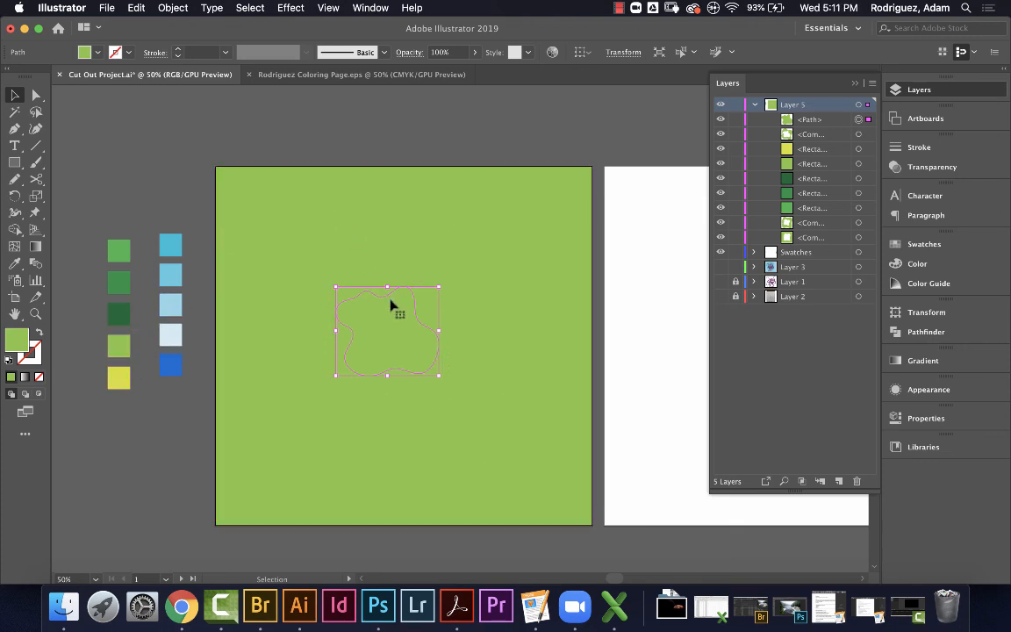
click(173, 8)
mouse_move(294, 38)
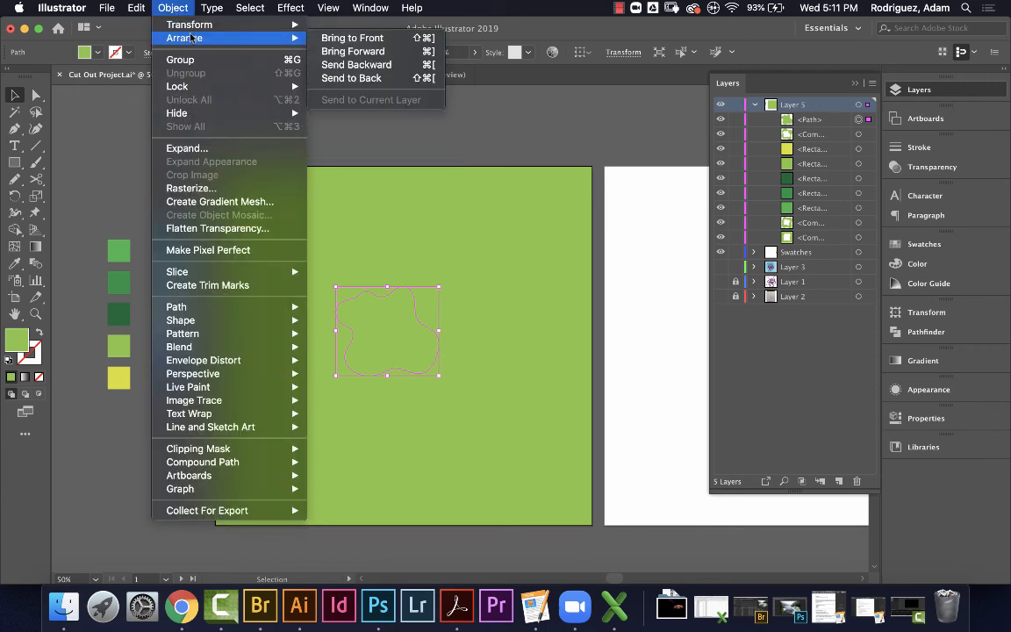
click(347, 78)
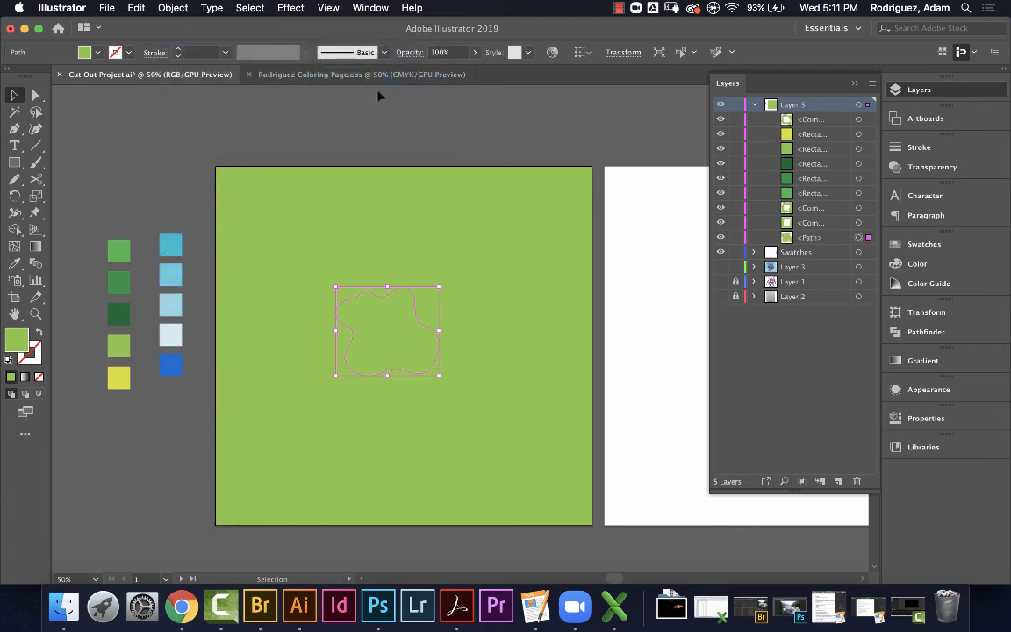
Fill the inner wavy ring with the light green square's colour using the Eyedropper, and bring the ring to the front
click(334, 325)
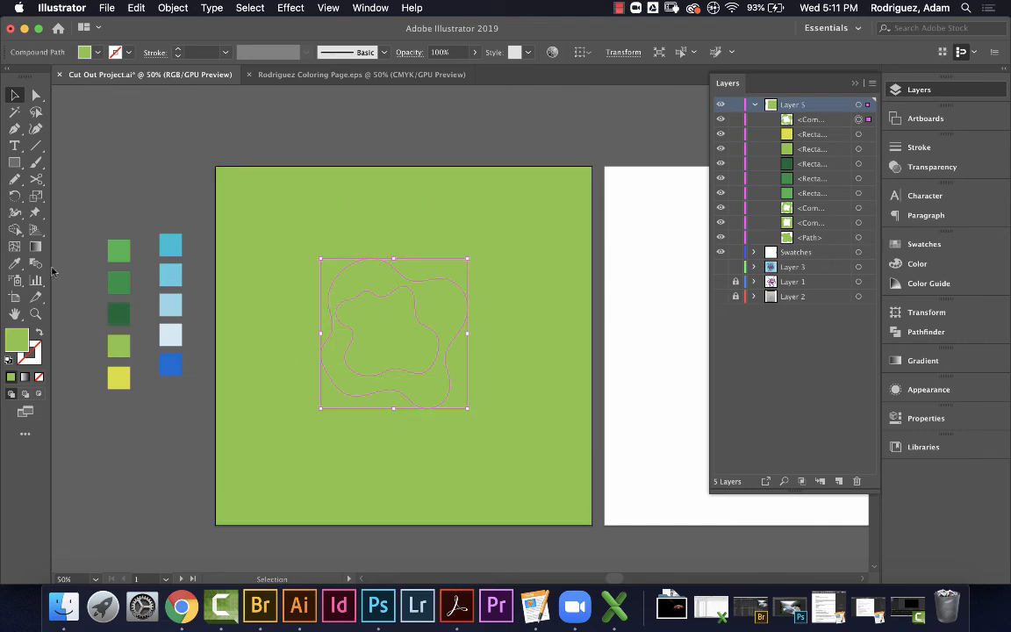
click(14, 264)
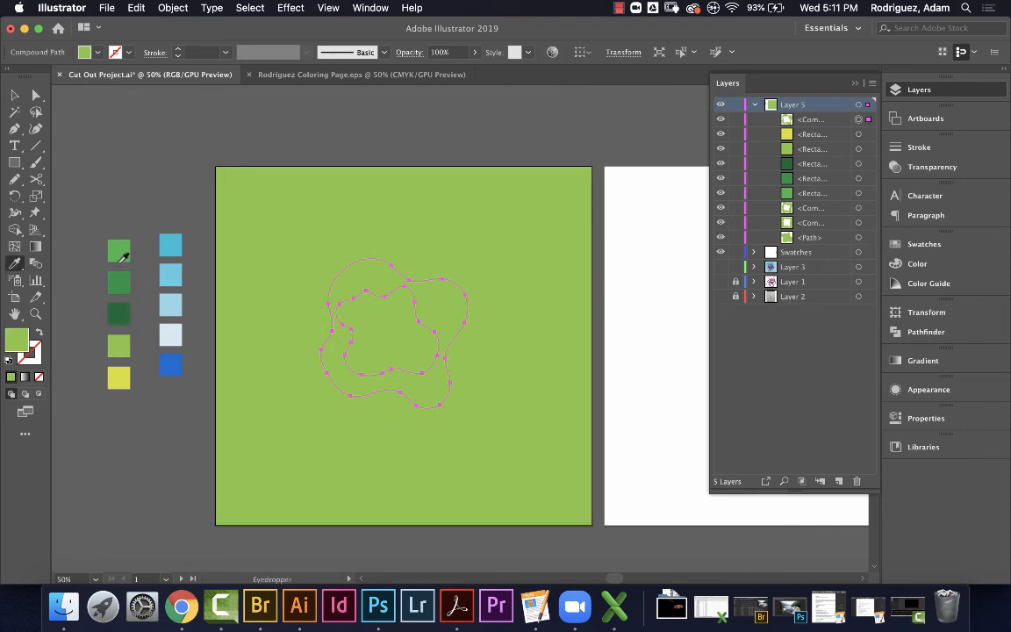
click(119, 253)
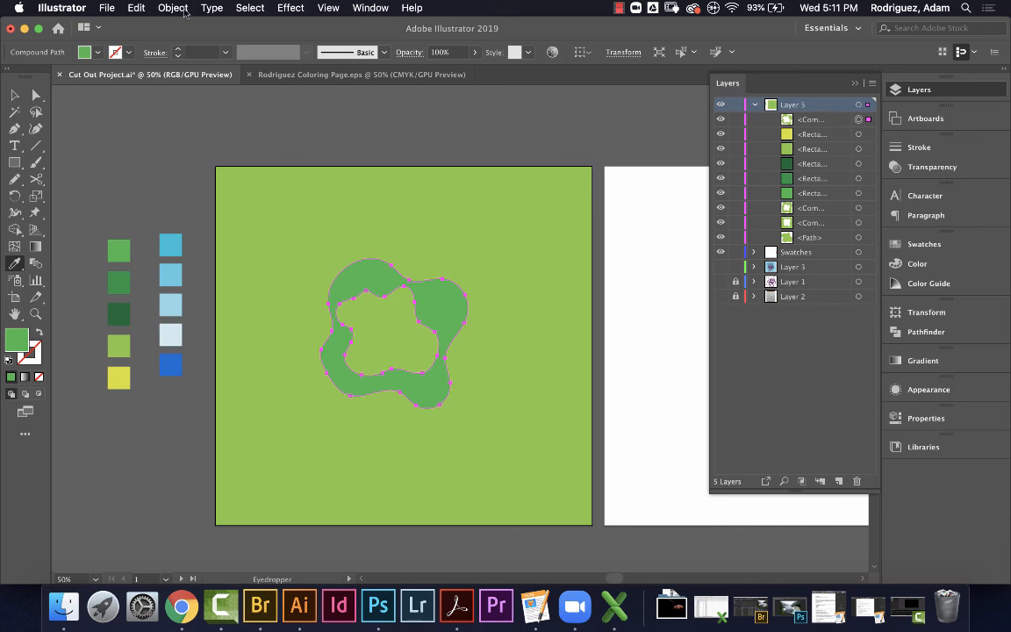
click(172, 9)
mouse_move(247, 40)
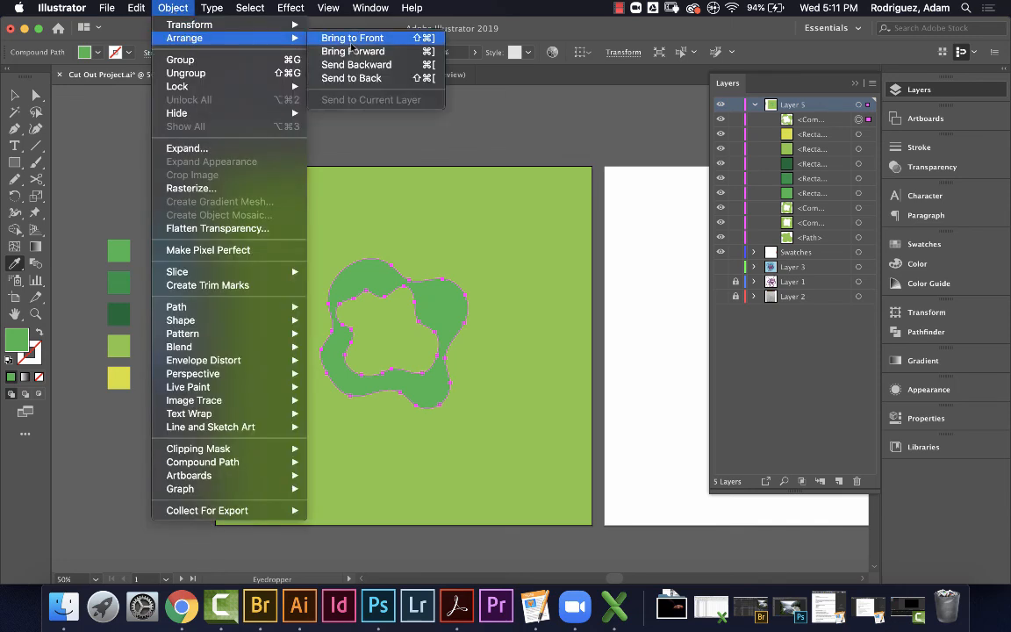
click(352, 39)
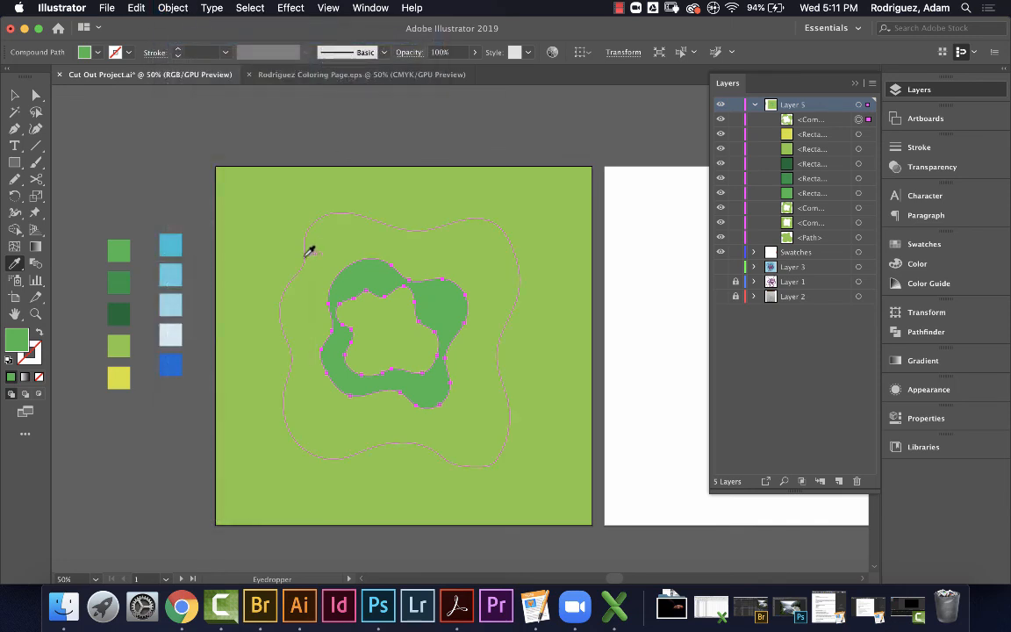
Fill the outer wavy ring with the medium green square's colour using the Eyedropper, and bring the ring to the front
click(14, 95)
click(294, 230)
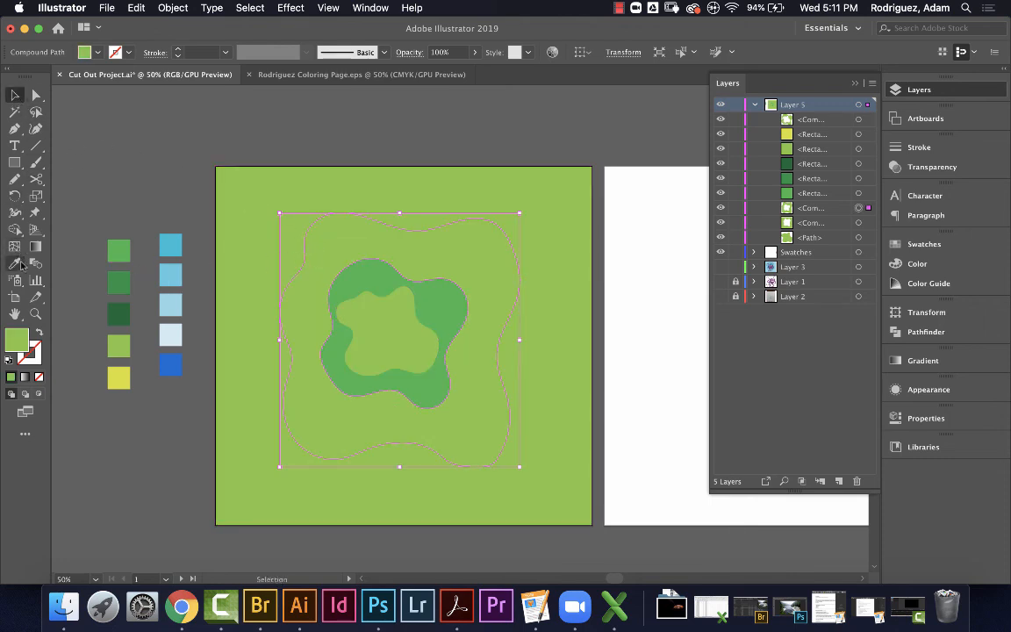
click(15, 263)
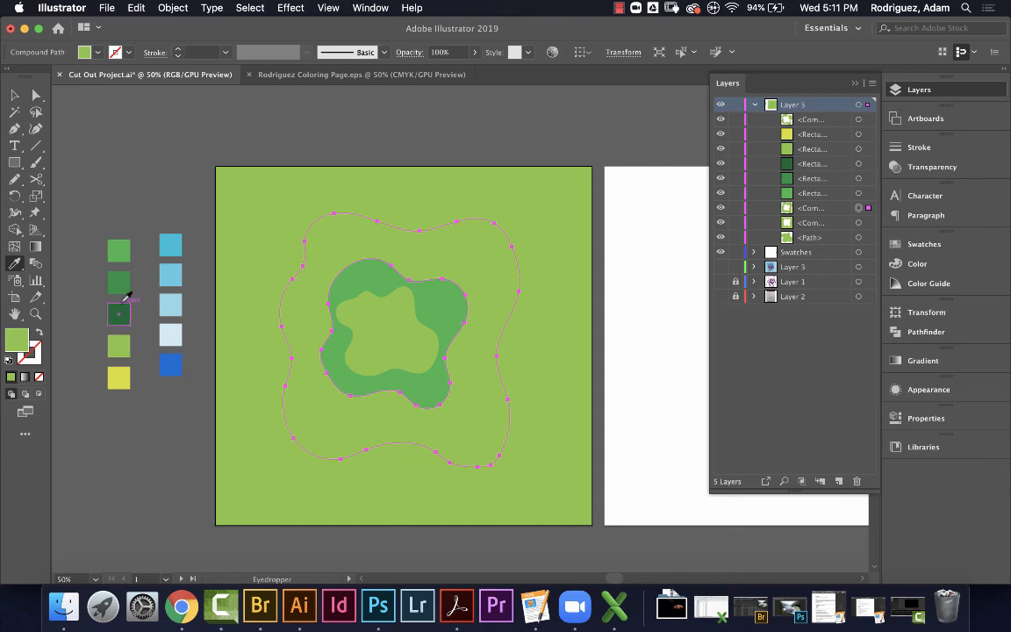
click(121, 250)
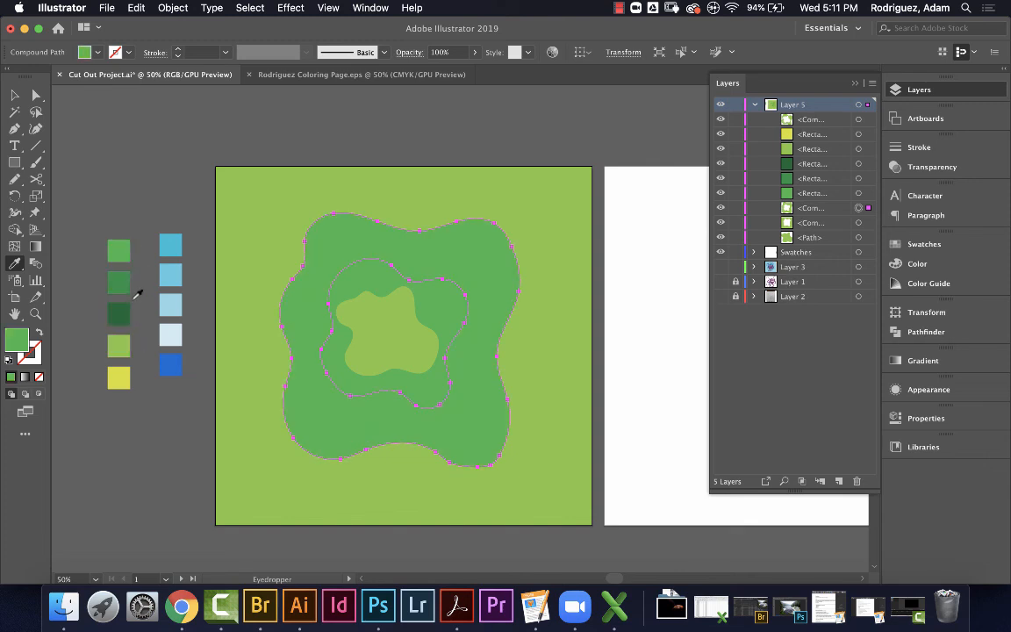
click(123, 282)
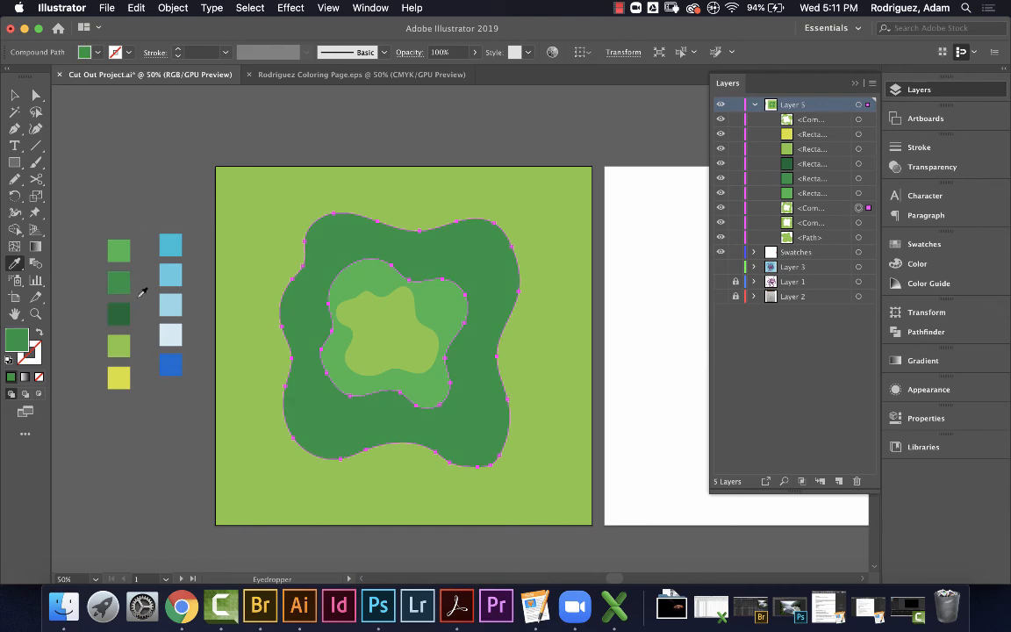
click(166, 8)
mouse_move(170, 38)
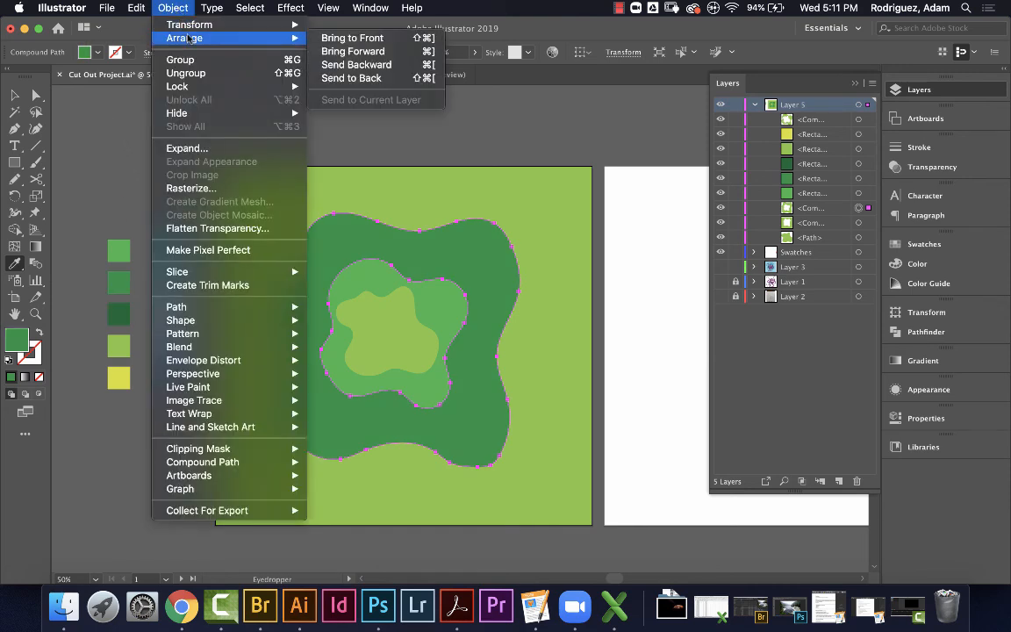
click(332, 40)
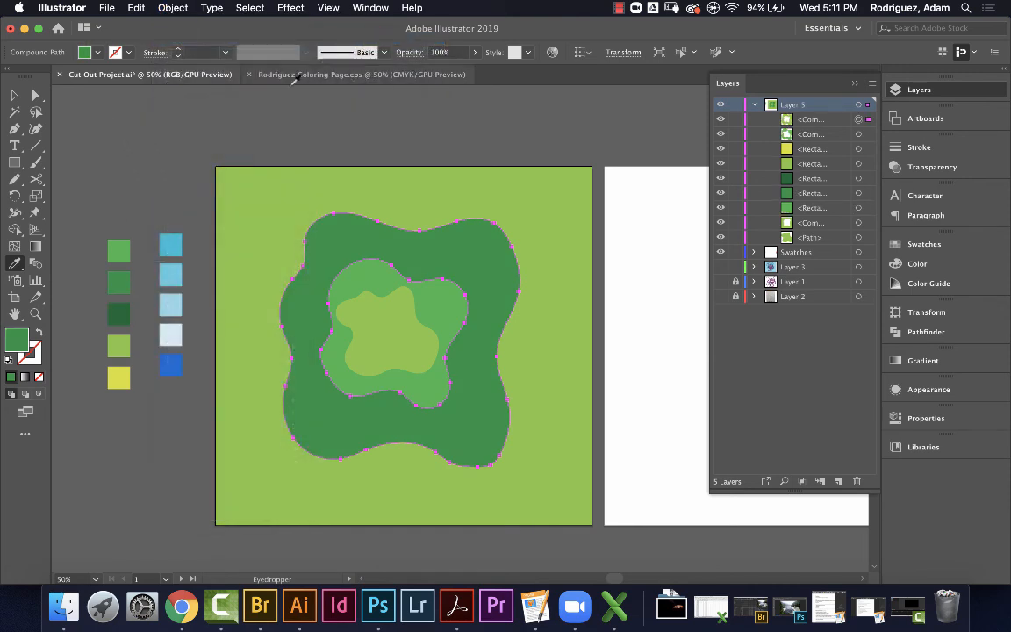
Fill the background shape with the darkest green square's colour using the Eyedropper, bring it to the front, and deselect it
click(15, 94)
click(248, 184)
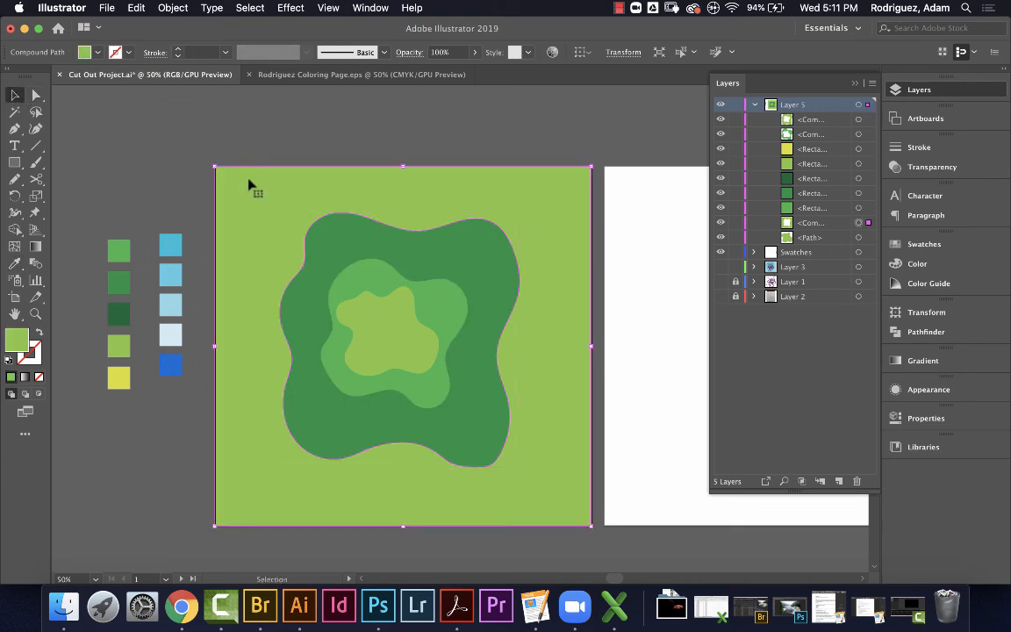
click(16, 265)
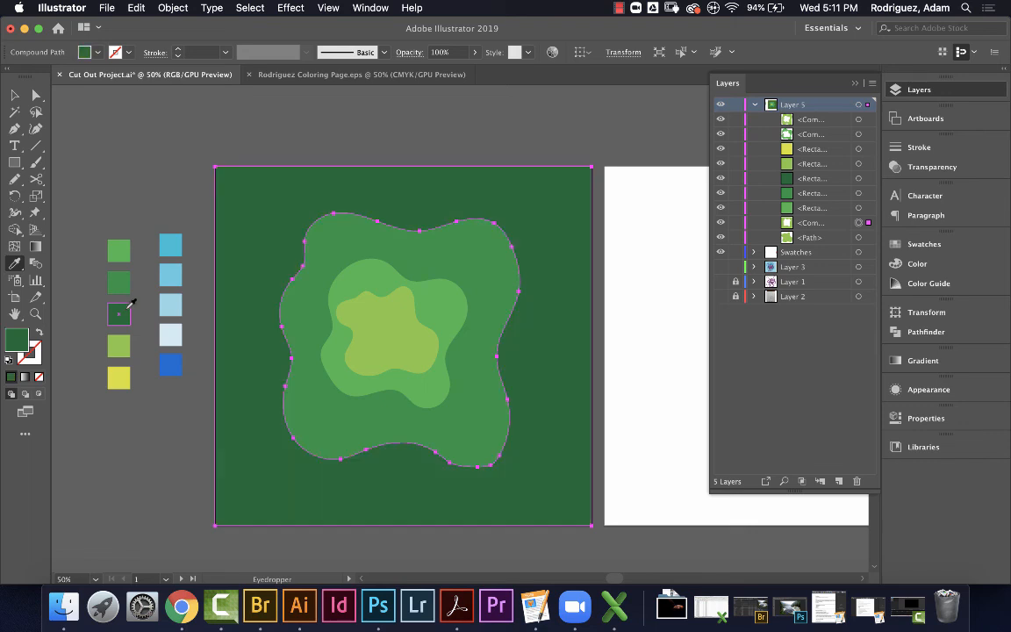
click(123, 309)
click(173, 8)
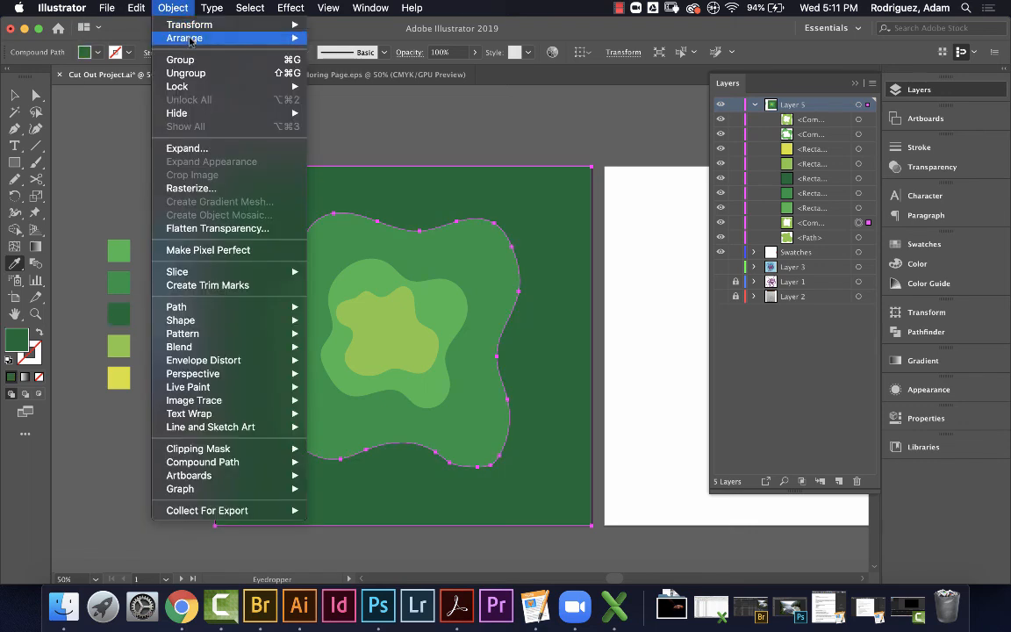
mouse_move(295, 37)
click(359, 39)
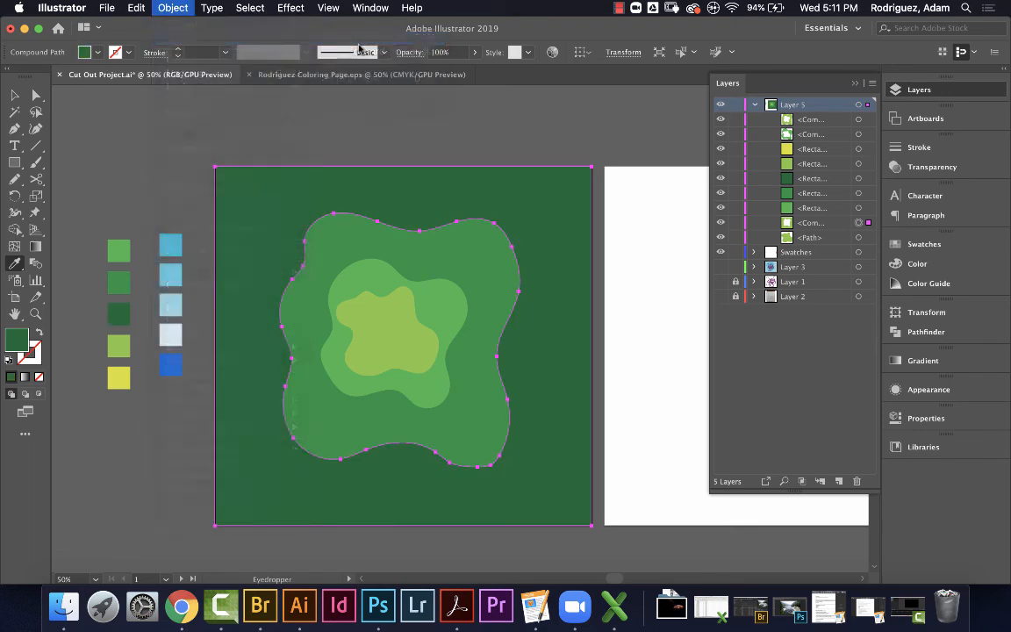
click(15, 94)
click(217, 115)
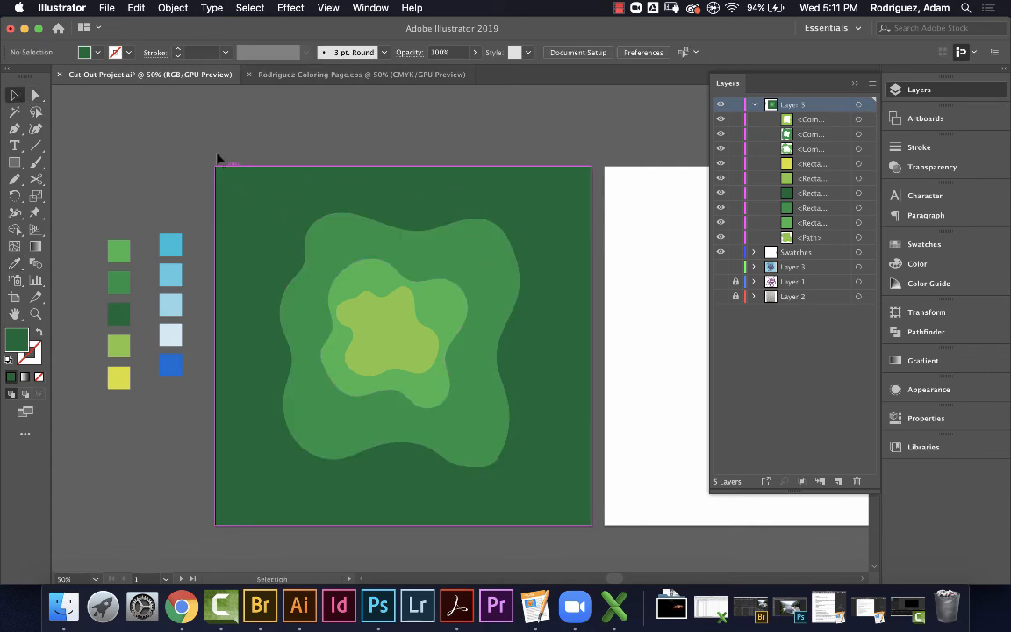
Apply a Drop Shadow to the inner wavy ring: Multiply, 50% opacity, 0.21 in X and Y offsets, 0.07 in blur, black
double_click(362, 305)
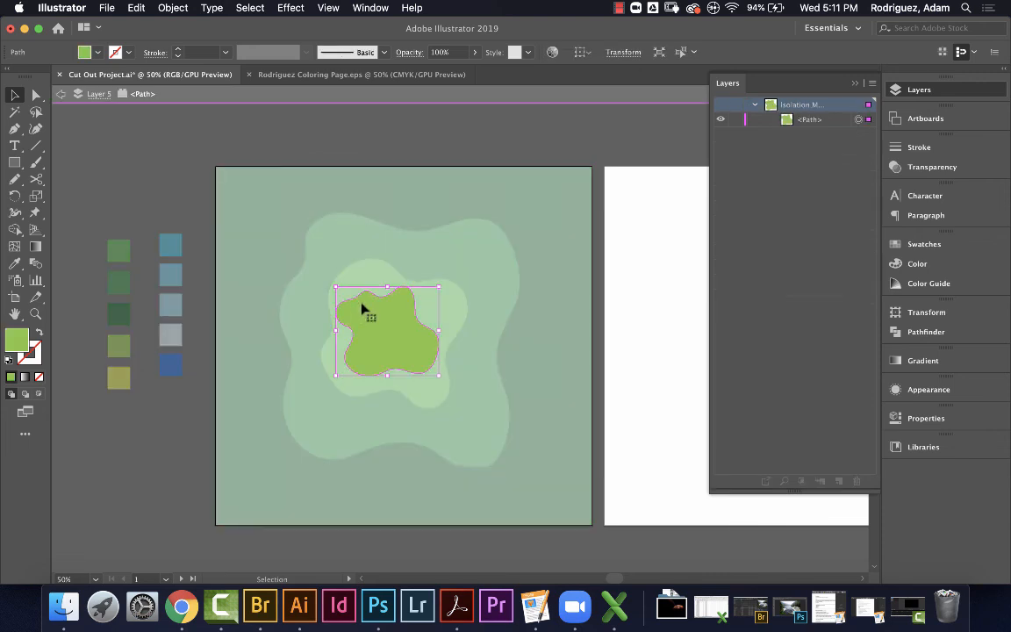
double_click(208, 223)
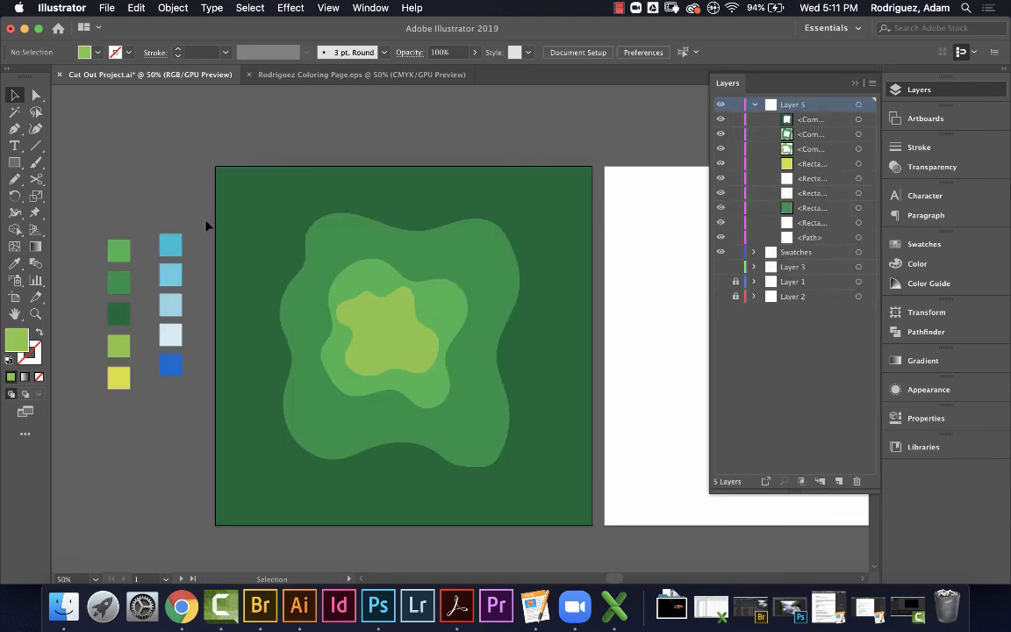
click(373, 298)
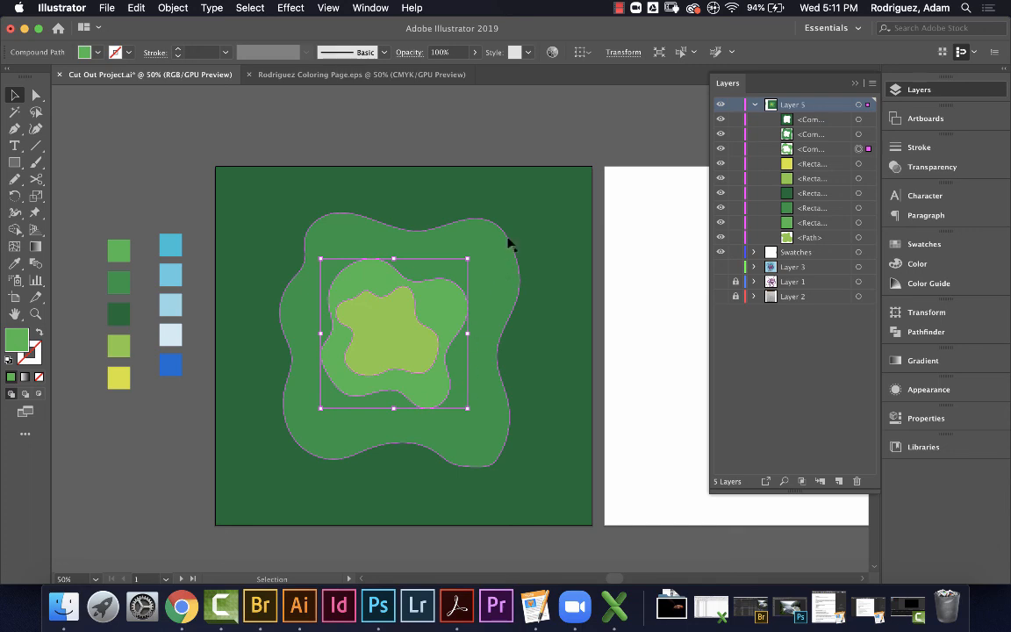
click(754, 105)
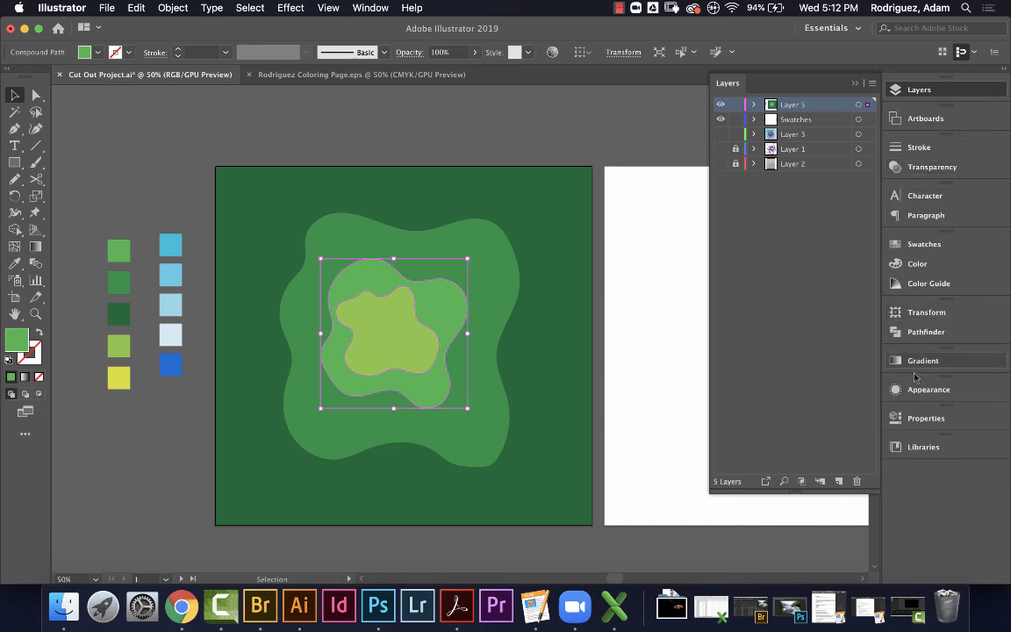
click(914, 422)
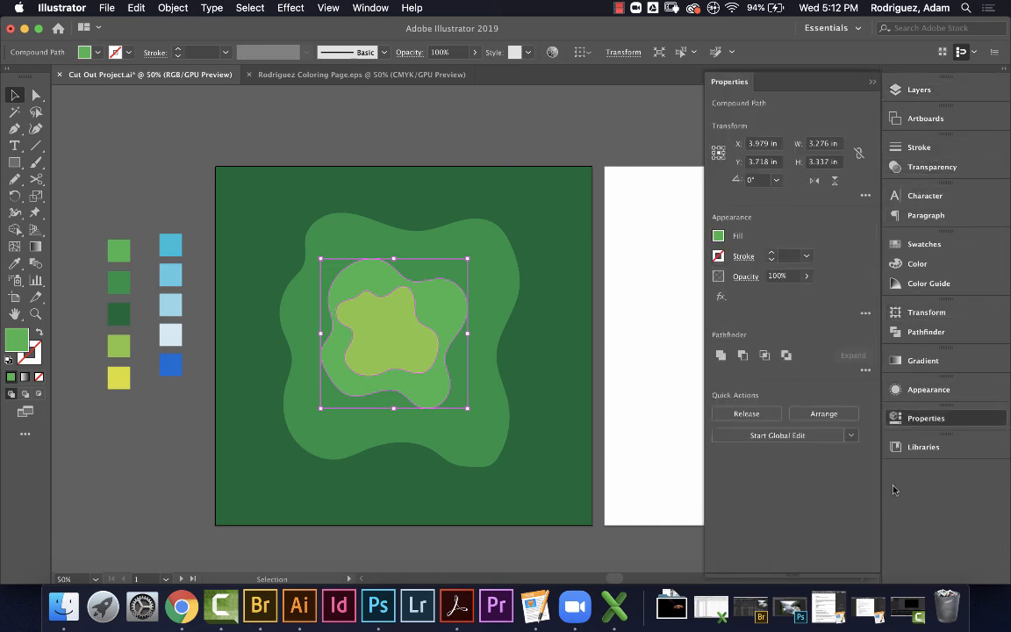
click(720, 298)
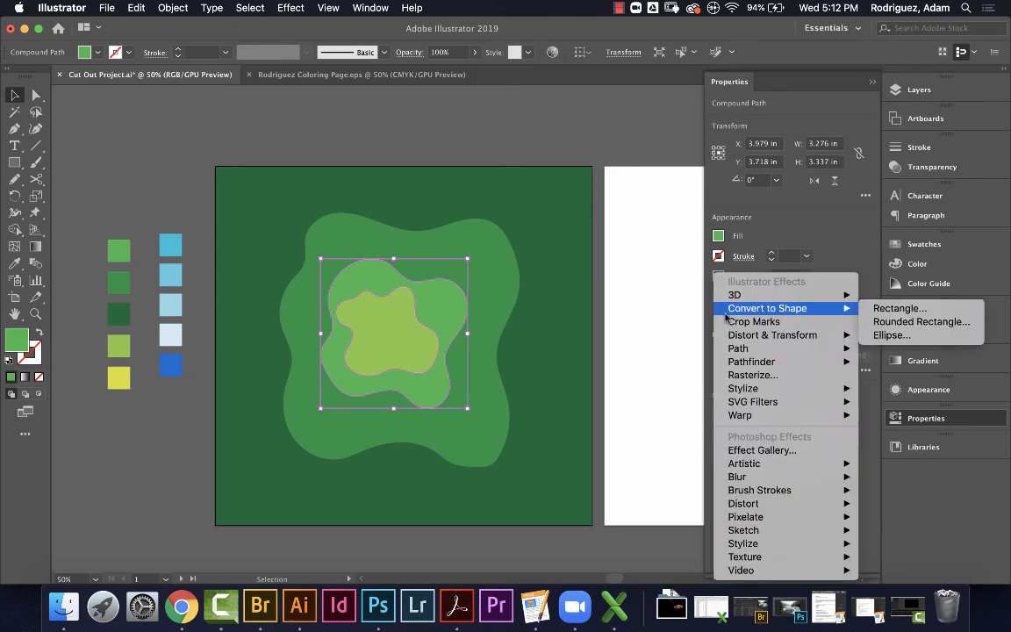
mouse_move(763, 392)
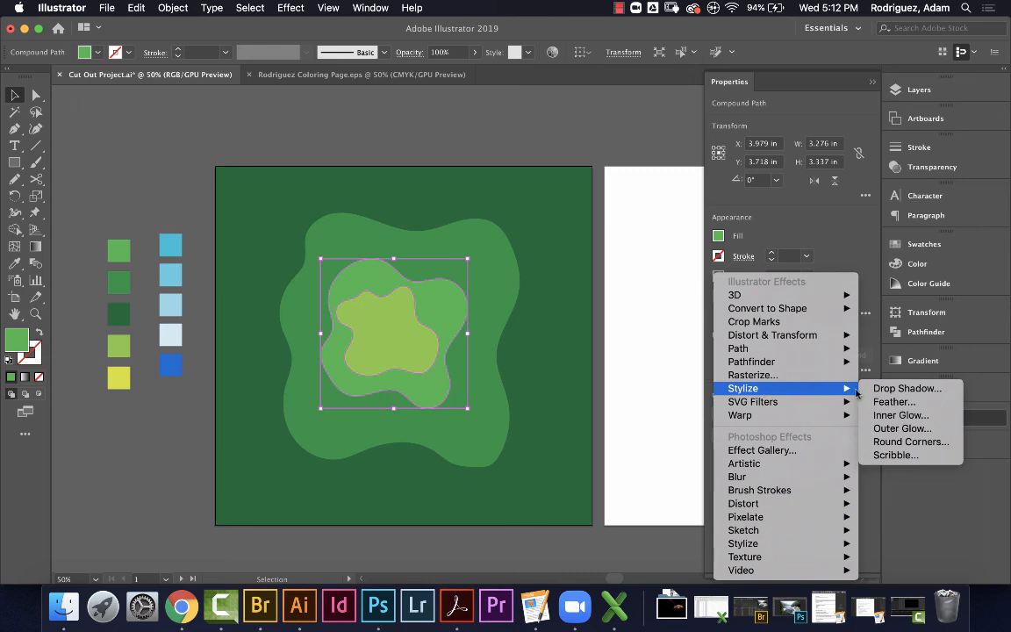
click(890, 391)
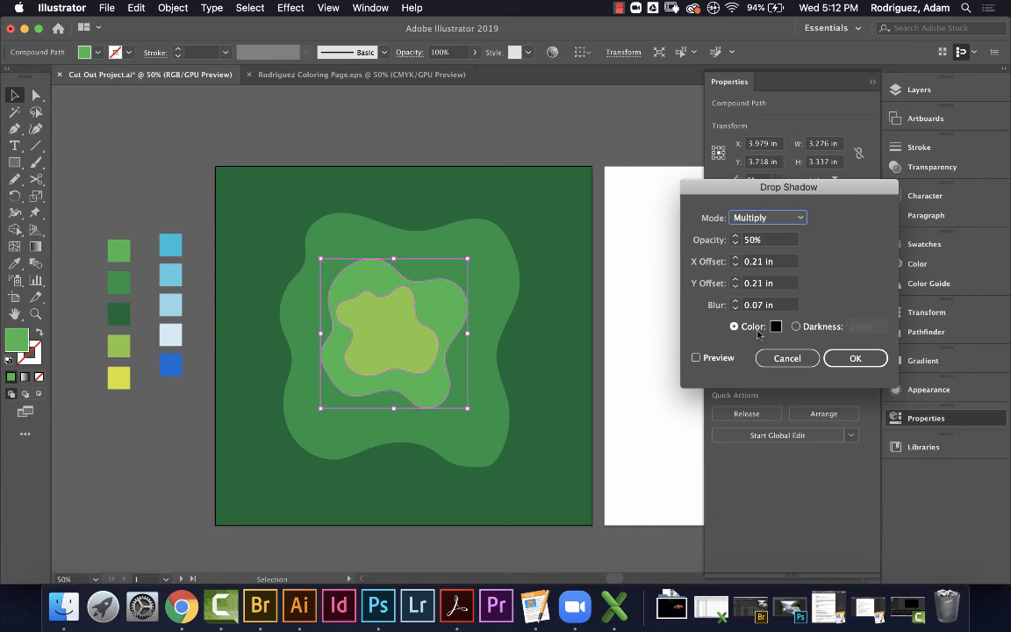
click(856, 358)
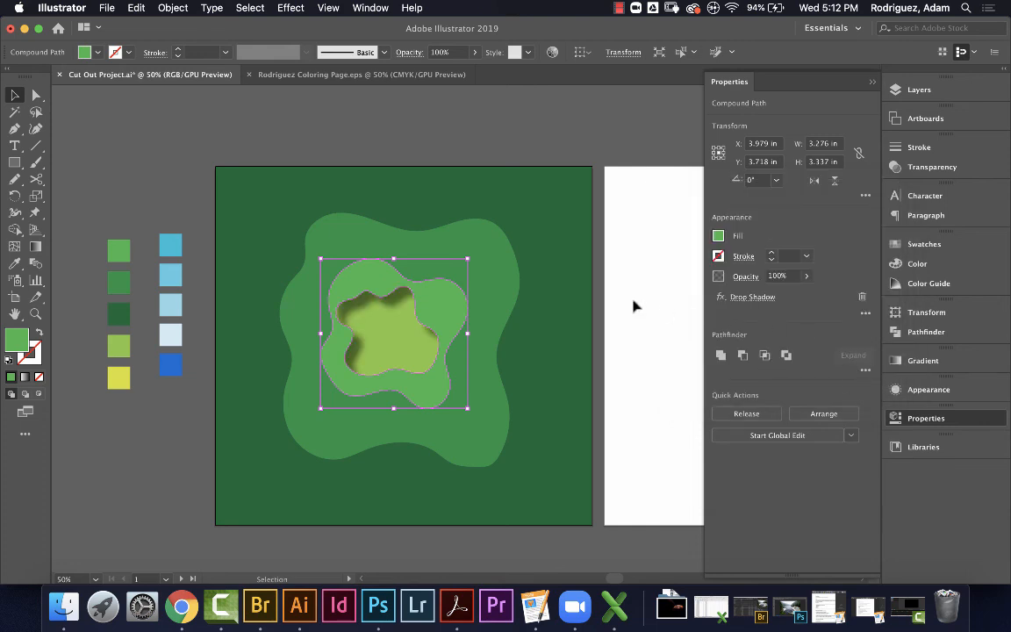
Apply a Drop Shadow to the outer wavy ring with Multiply, 50% opacity, 0.21 in offsets and 0.07 in blur
click(483, 216)
click(458, 288)
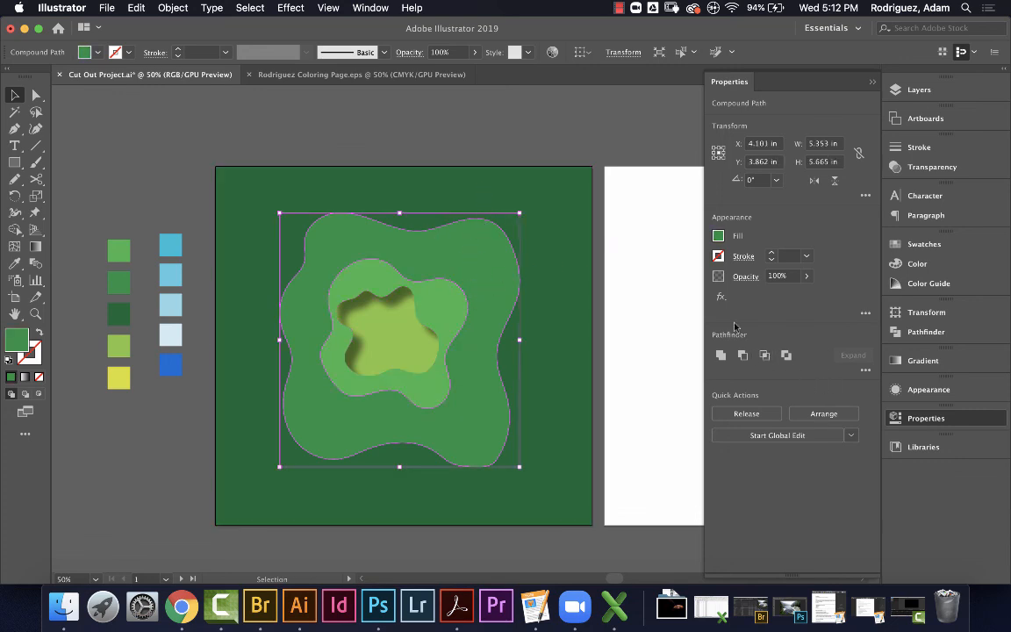
click(720, 296)
mouse_move(757, 390)
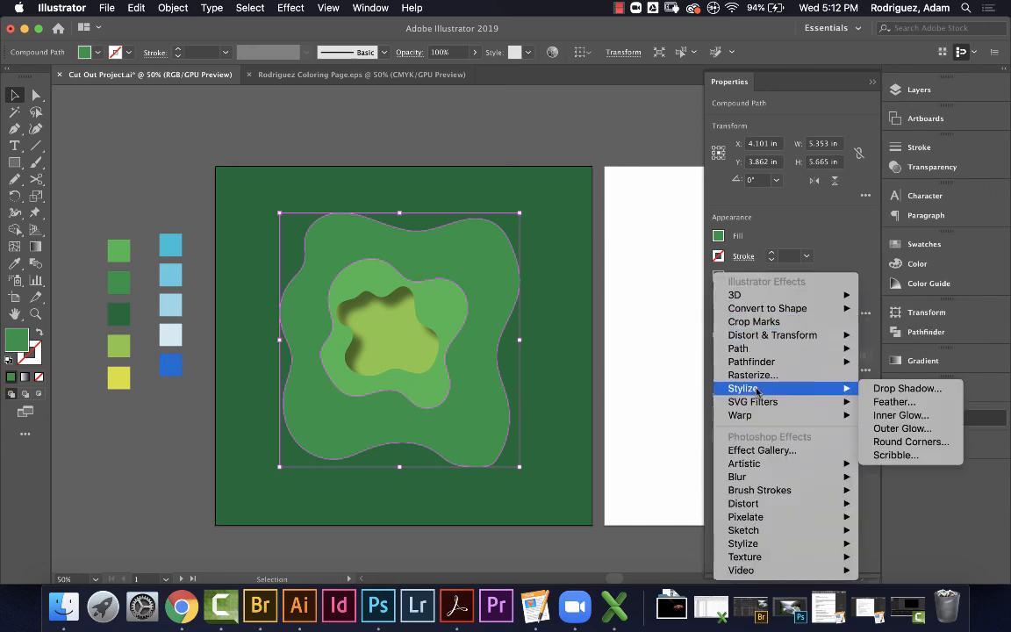
click(896, 388)
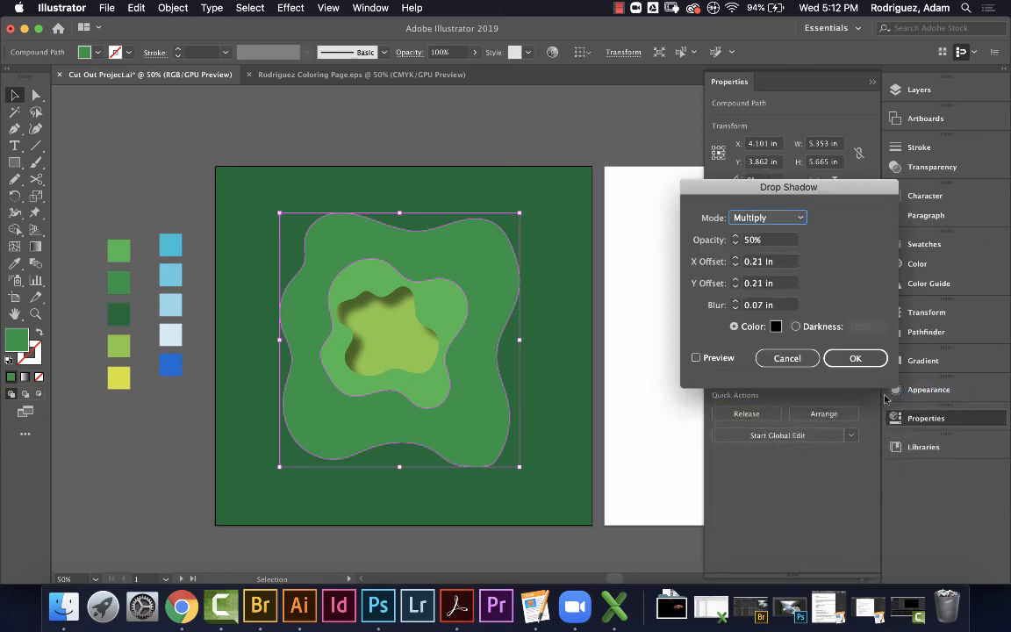
click(856, 359)
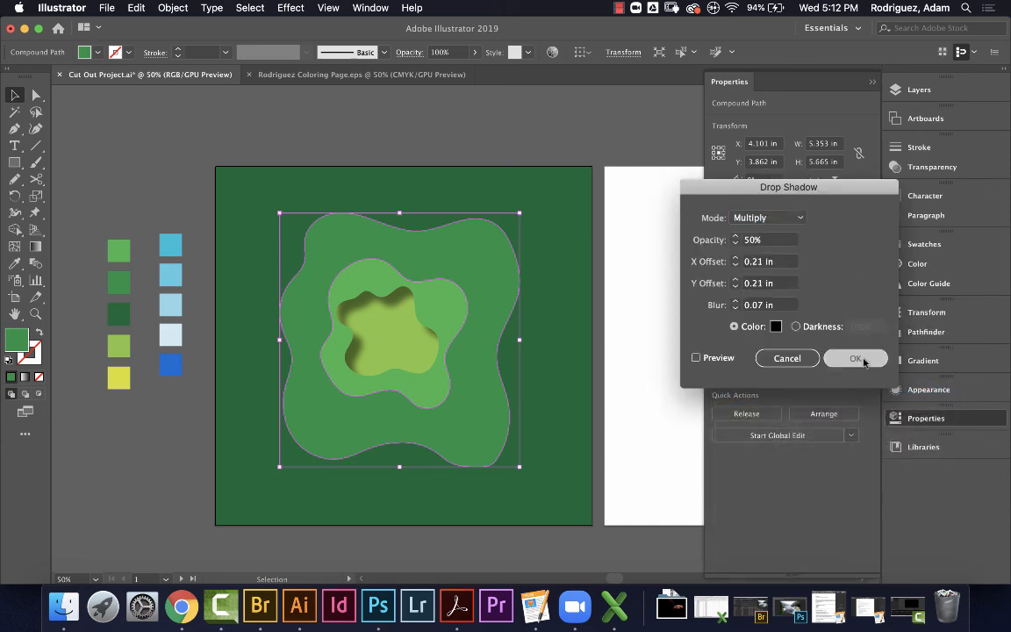
Apply a Drop Shadow to the dark green background shape with Multiply, 50% opacity, 0.21 in offsets and 0.07 in blur, and deselect it
click(532, 200)
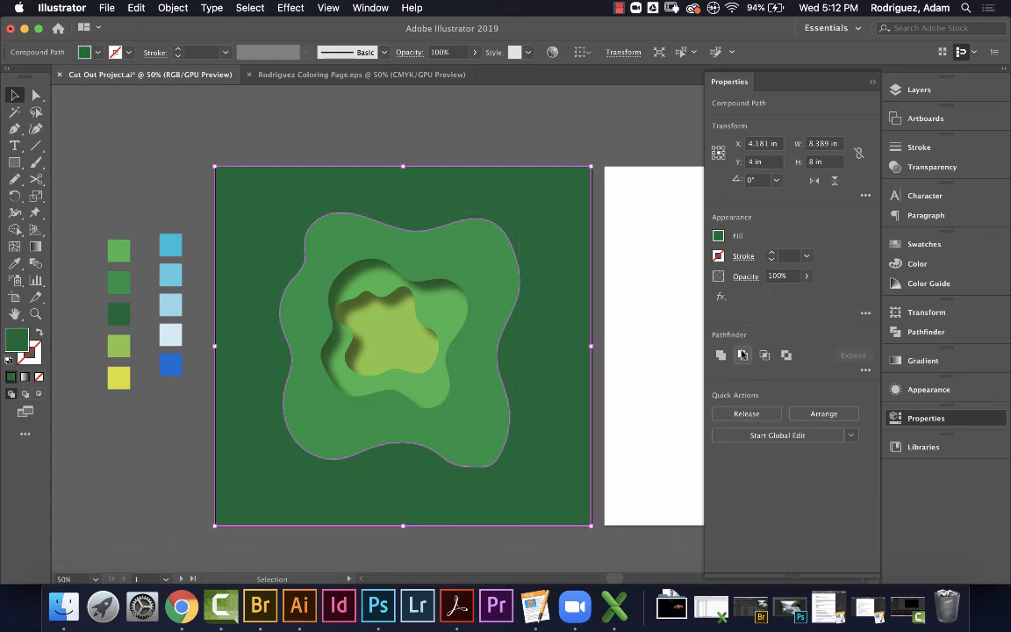
click(721, 297)
mouse_move(762, 388)
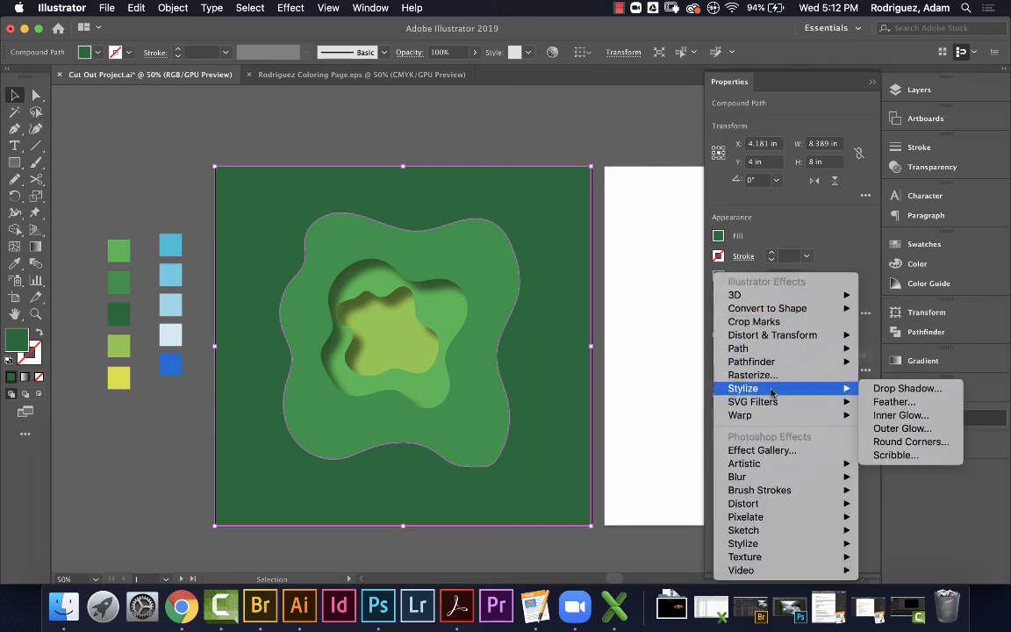
click(882, 392)
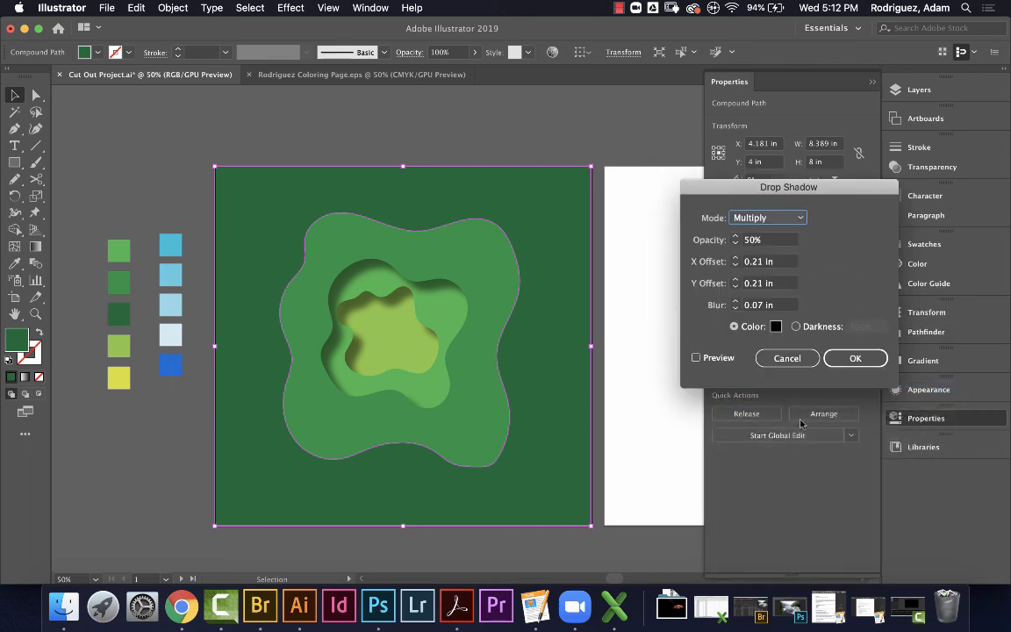
click(845, 356)
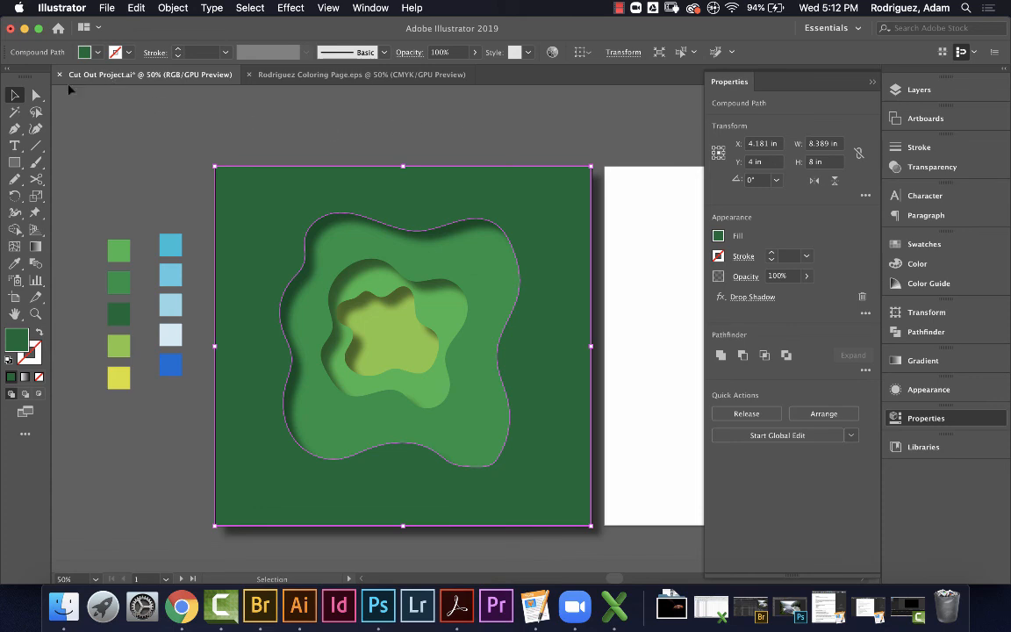
click(120, 123)
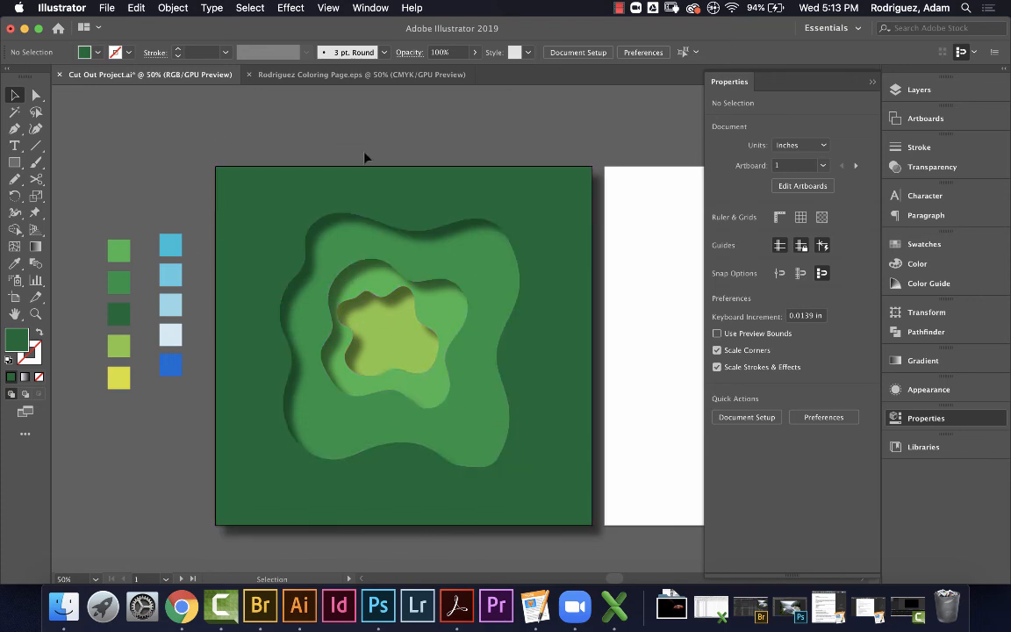
Select the column of five green and yellow colour squares and move them from Layer 5 to the Swatches layer
click(909, 87)
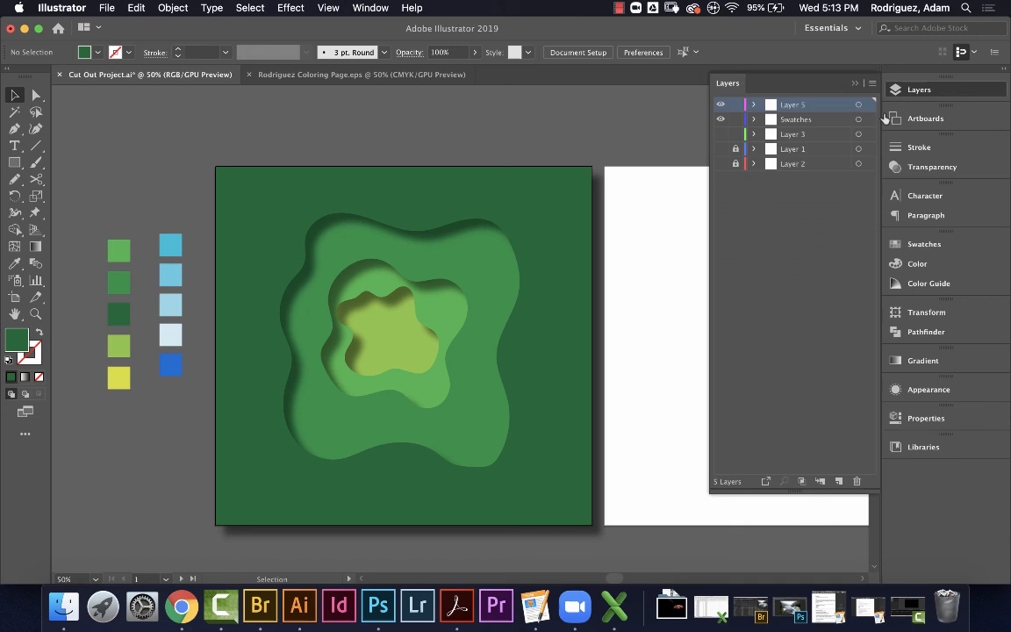
click(755, 105)
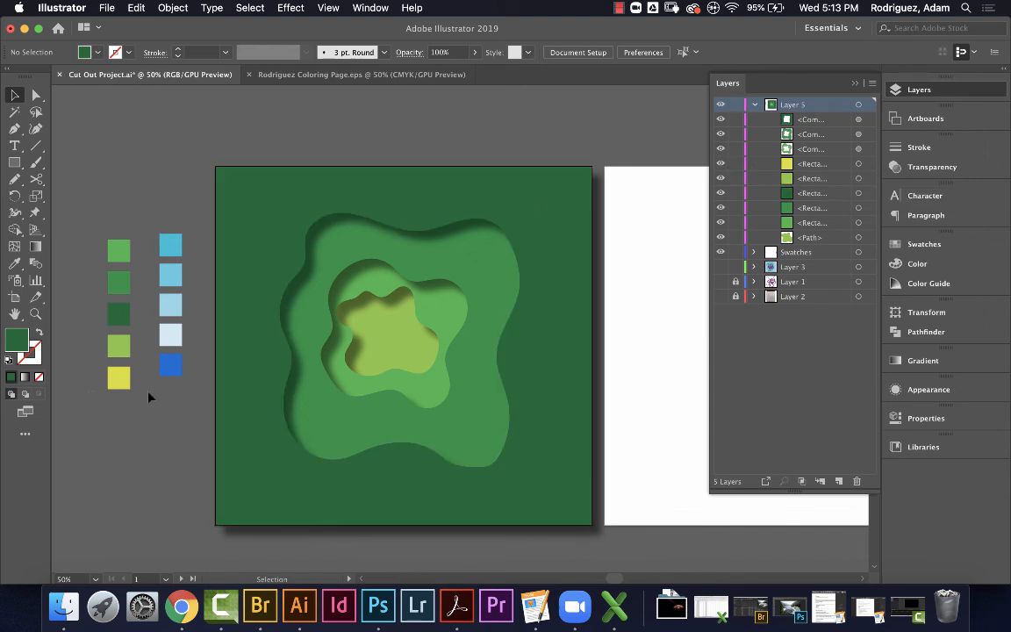
drag(149, 398, 95, 234)
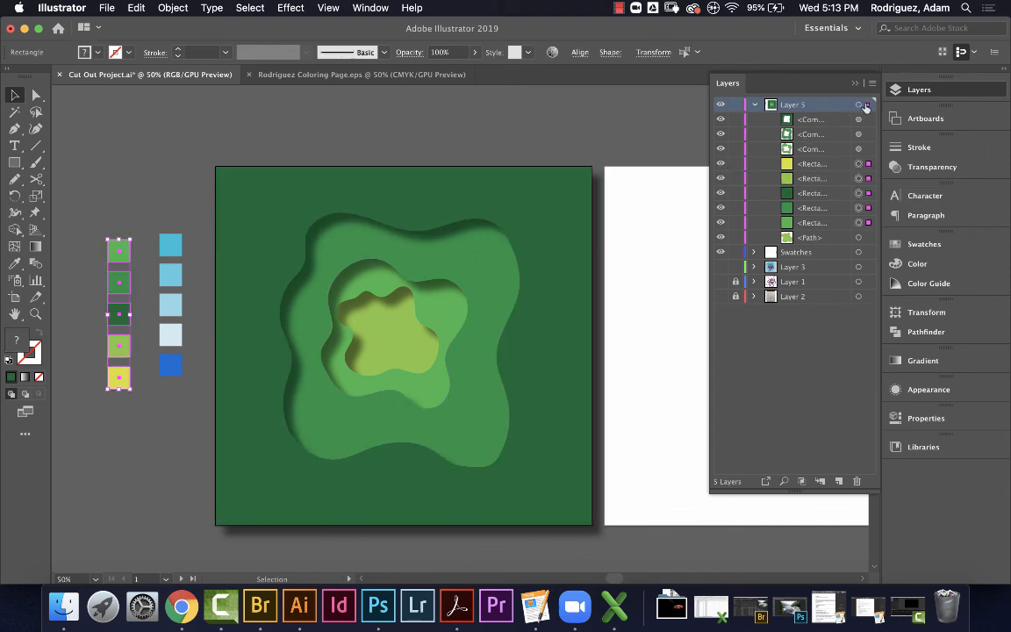
click(754, 105)
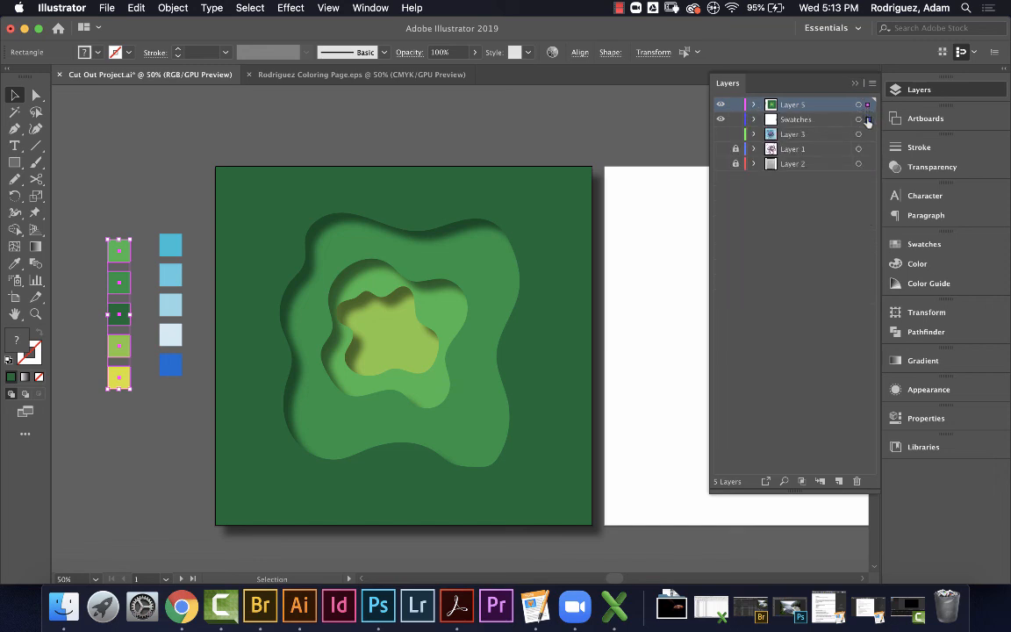
drag(868, 104, 869, 120)
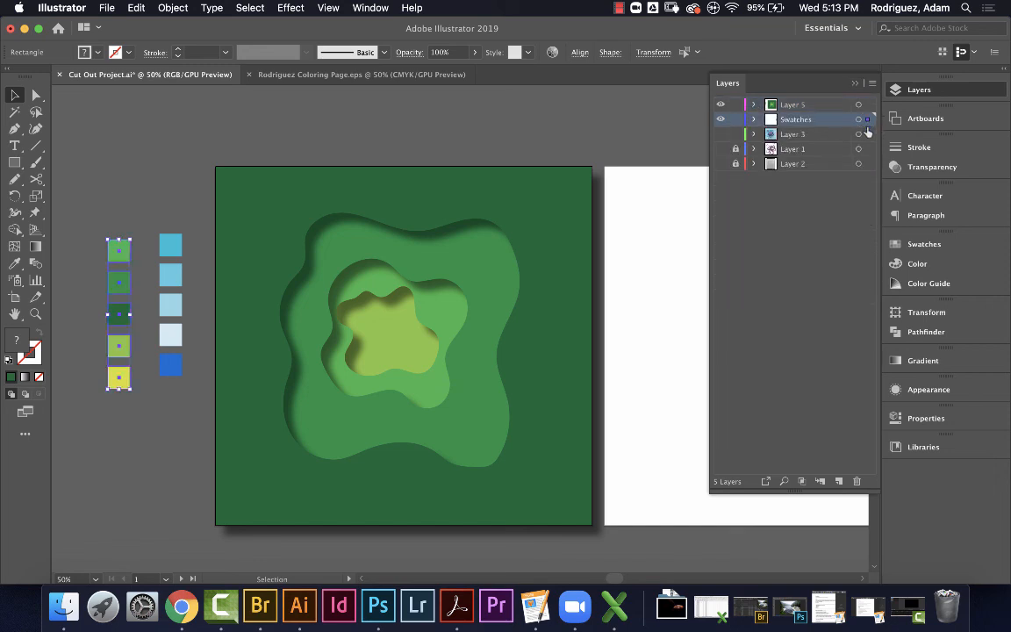
Check the Swatches layer's contents by hiding and showing it, and hide Layer 5
click(722, 120)
click(722, 120)
click(720, 106)
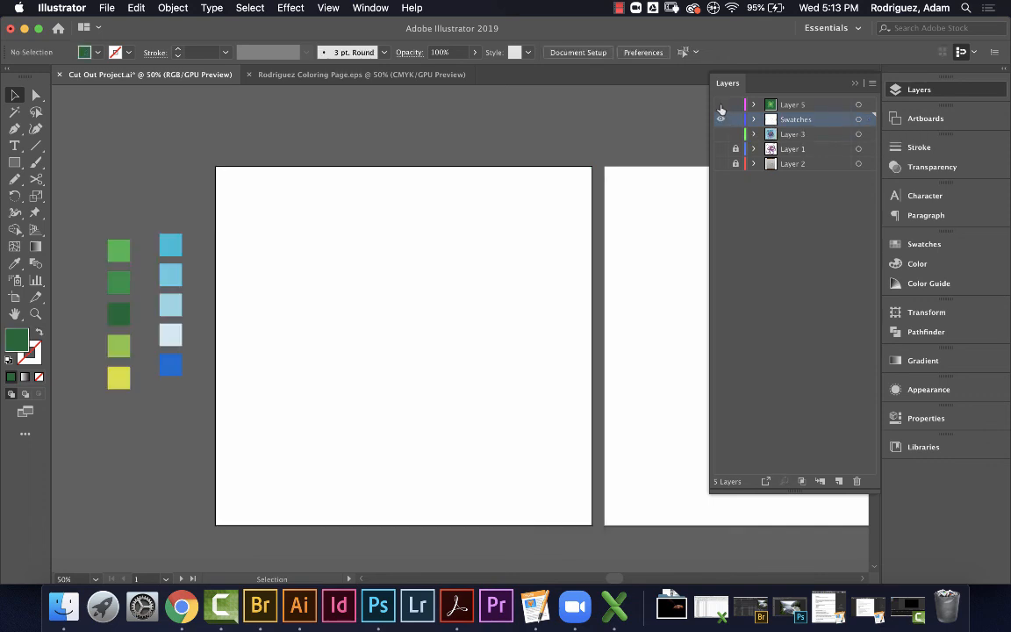
Show and lock Layer 5, and add a new empty layer stacked above it
click(721, 106)
click(735, 105)
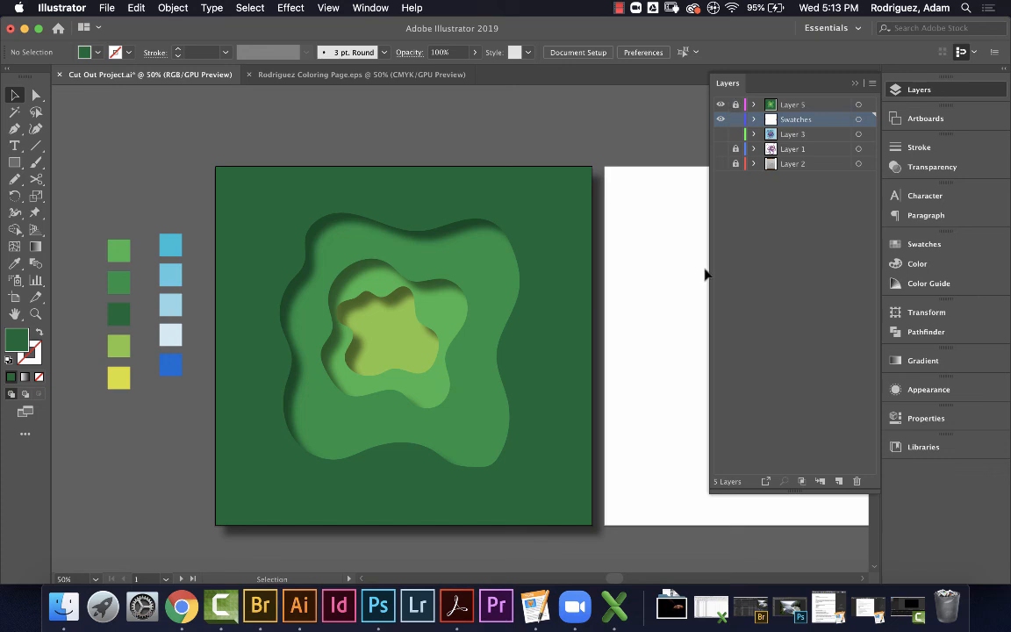
click(839, 481)
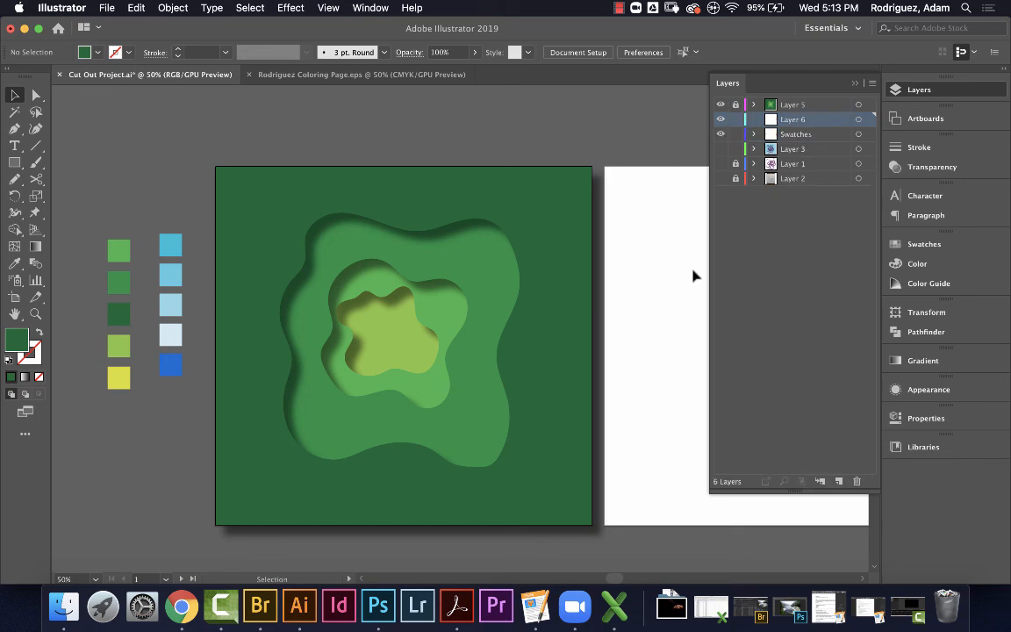
drag(788, 106, 799, 127)
Show the octopus sketch on Layer 2, compare it with the Layer 1 artwork, hide Layer 1 again, and make Layer 6 active
drag(634, 243, 391, 244)
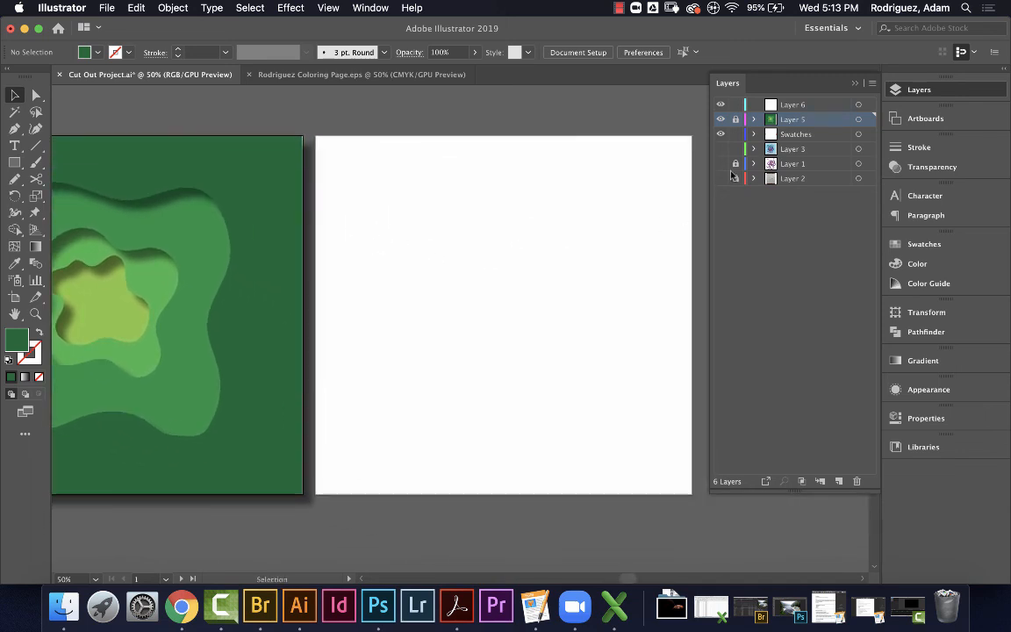
click(722, 178)
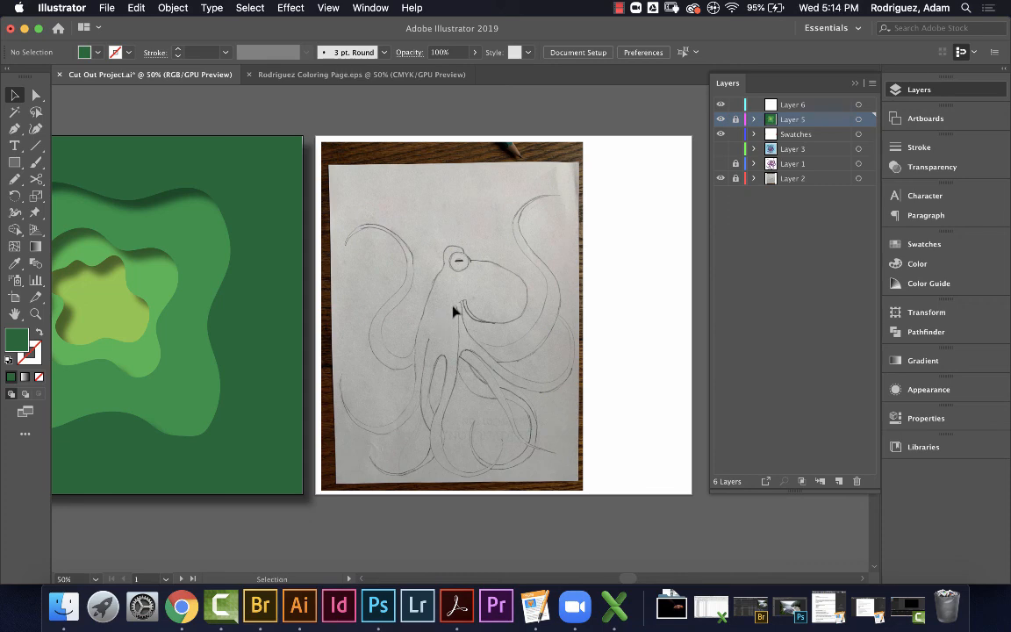
click(721, 165)
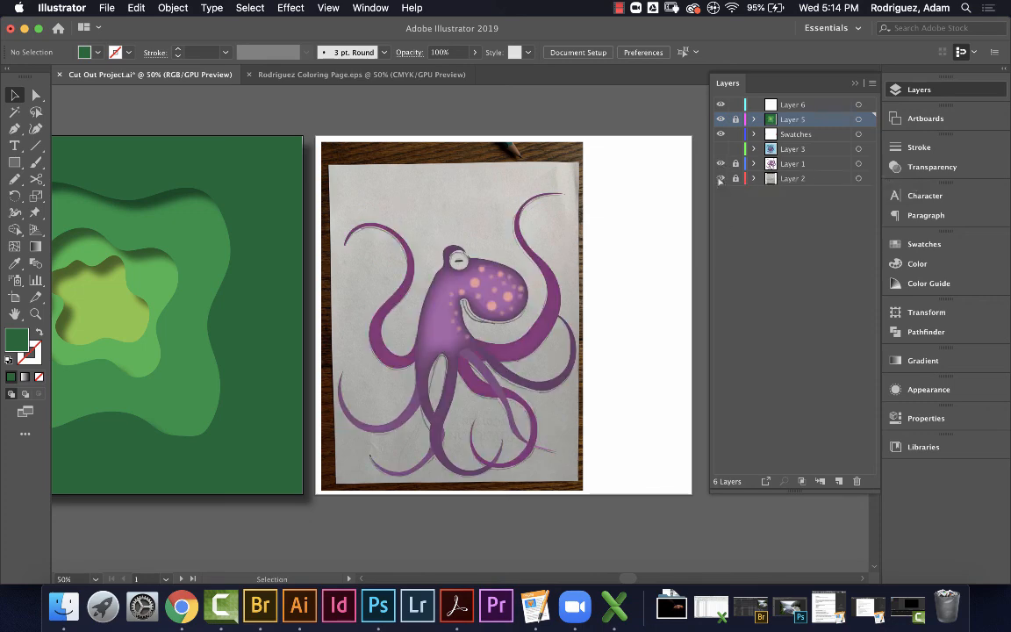
key(super+1)
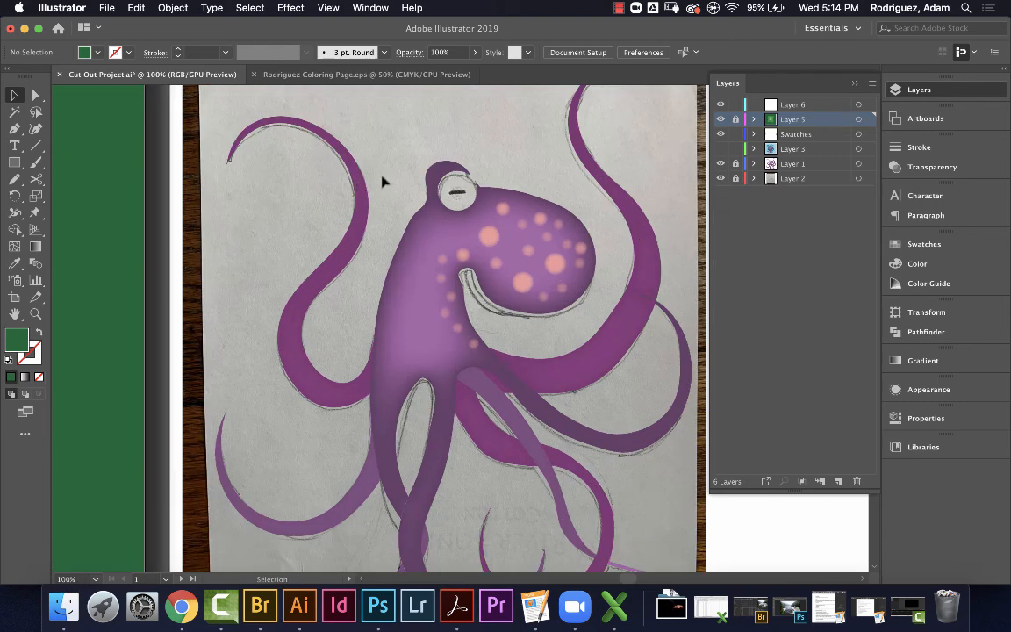
click(721, 164)
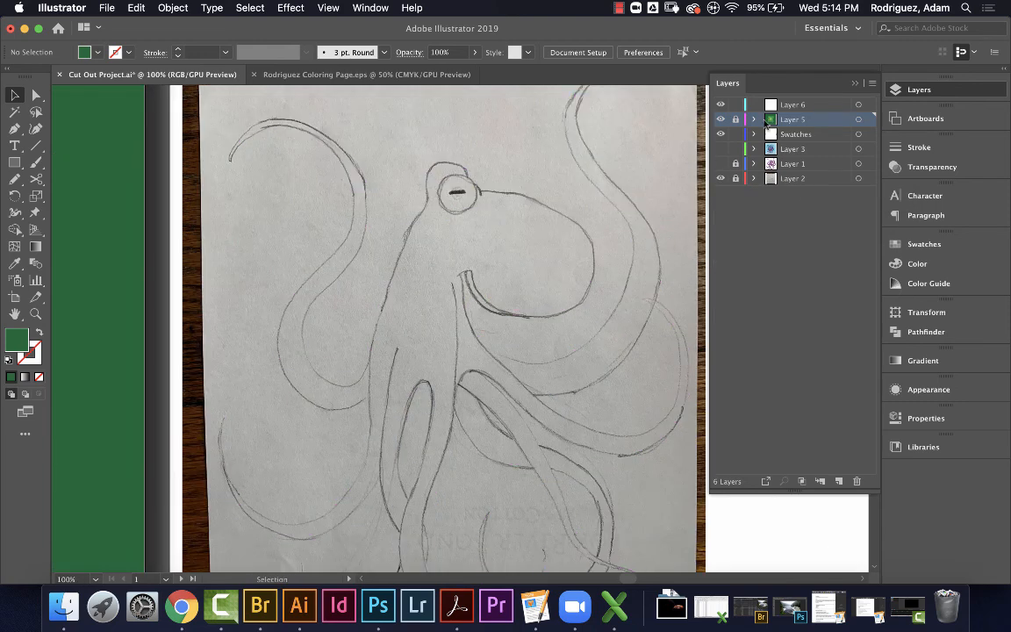
click(796, 106)
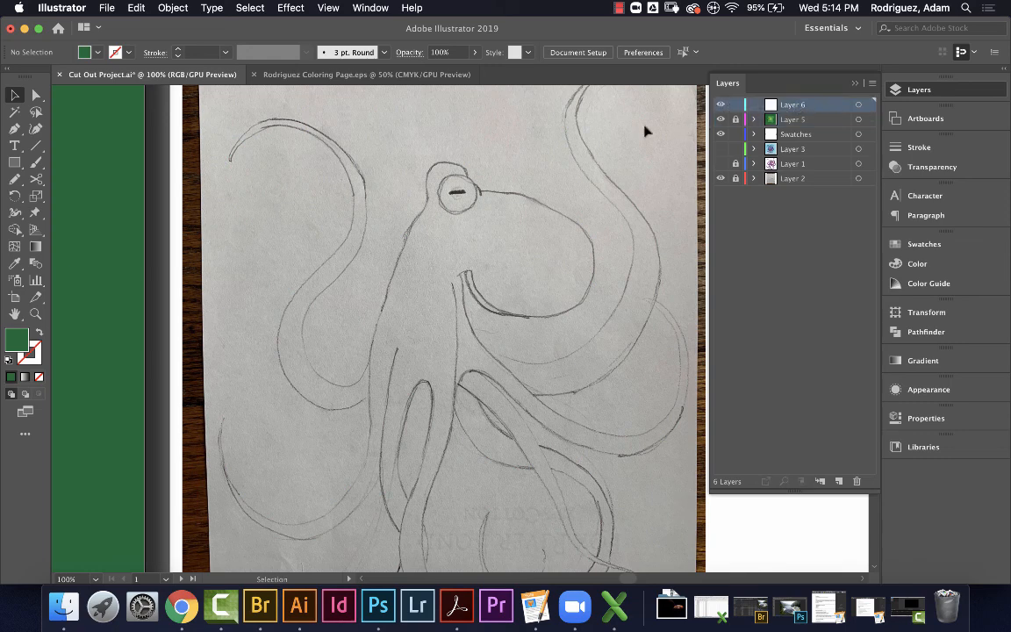
Trace the left edge of the octopus's body with the Pen tool, from below the eye down to the lower-left tentacle
click(13, 129)
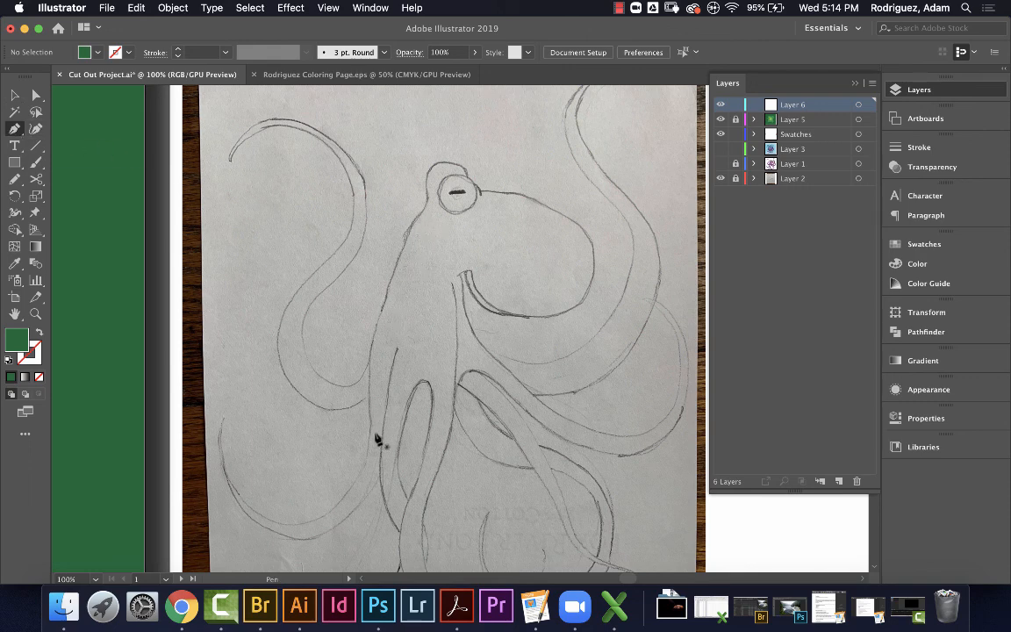
click(418, 217)
drag(405, 245, 375, 283)
click(370, 383)
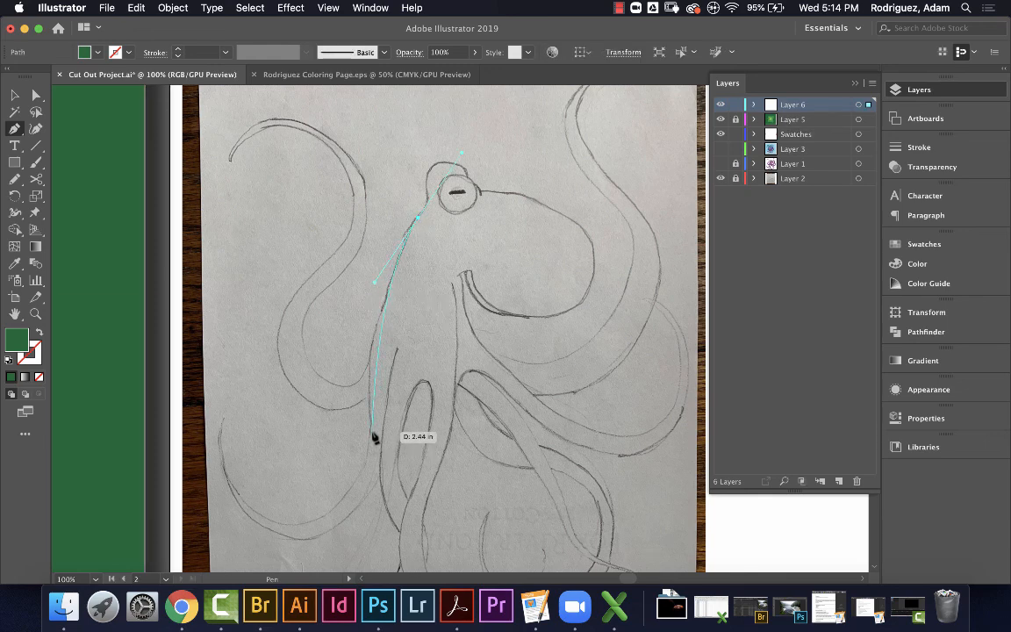
click(370, 431)
click(370, 481)
drag(370, 481, 378, 486)
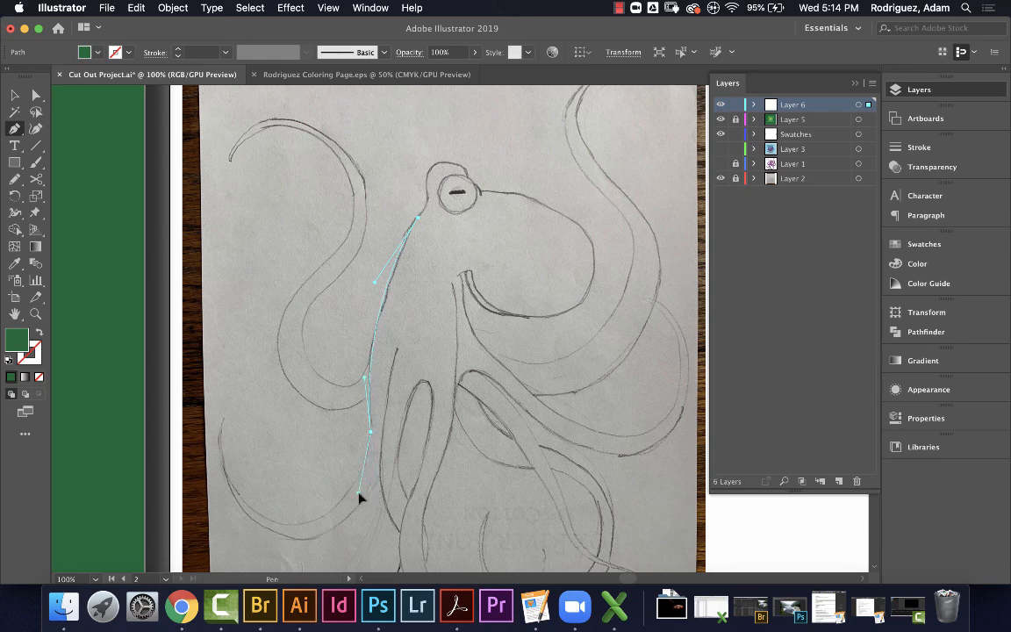
drag(348, 488, 348, 488)
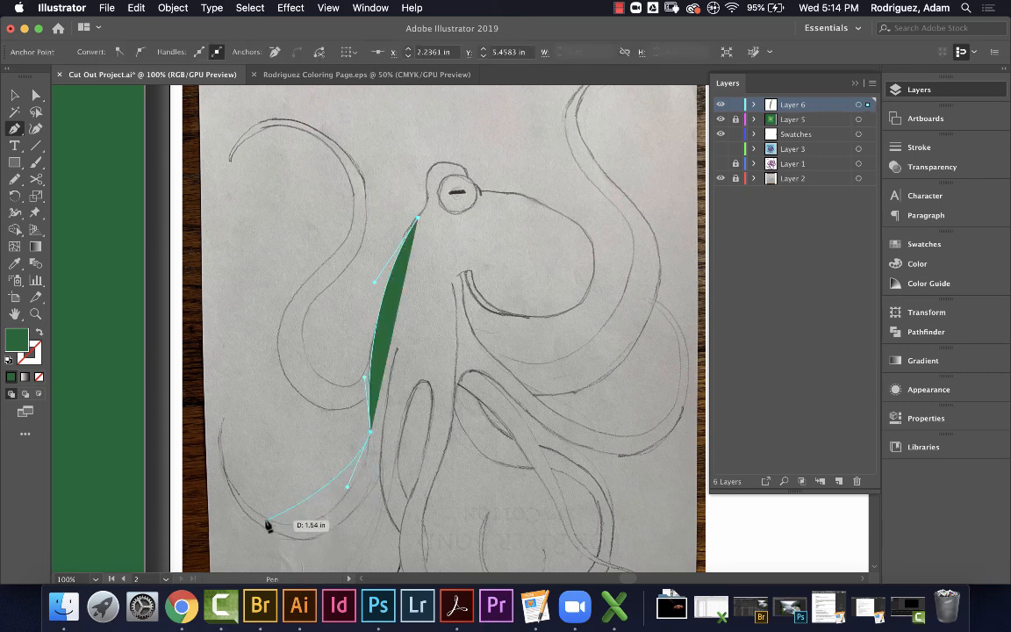
Set no fill with the default black stroke, and extend the Pen path along the lower-left tentacle to its tip
click(8, 361)
click(39, 376)
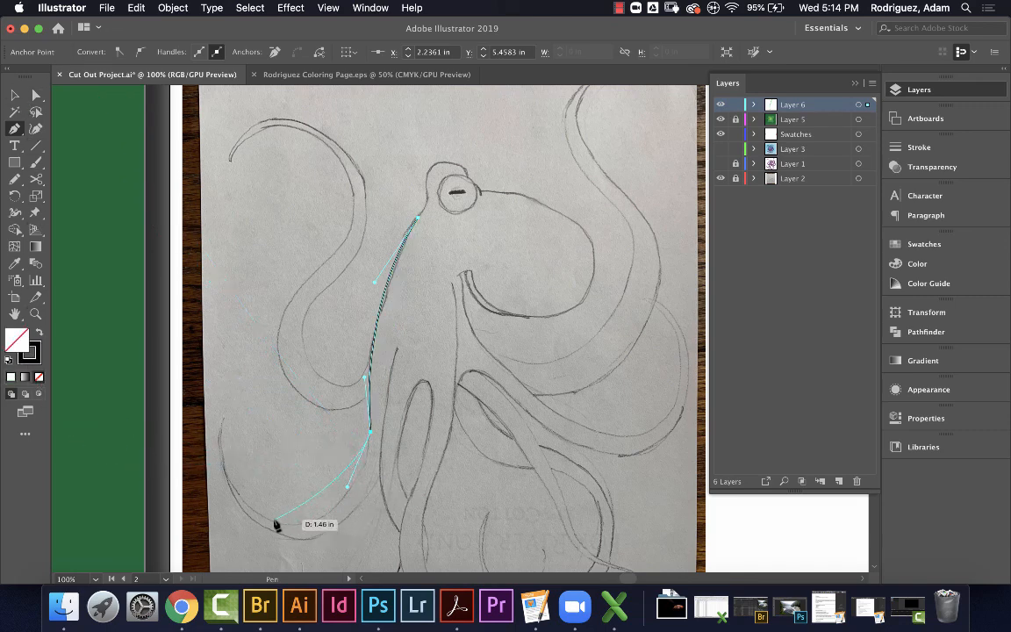
mouse_move(272, 524)
mouse_down()
mouse_move(249, 497)
mouse_move(211, 491)
mouse_move(253, 514)
mouse_up()
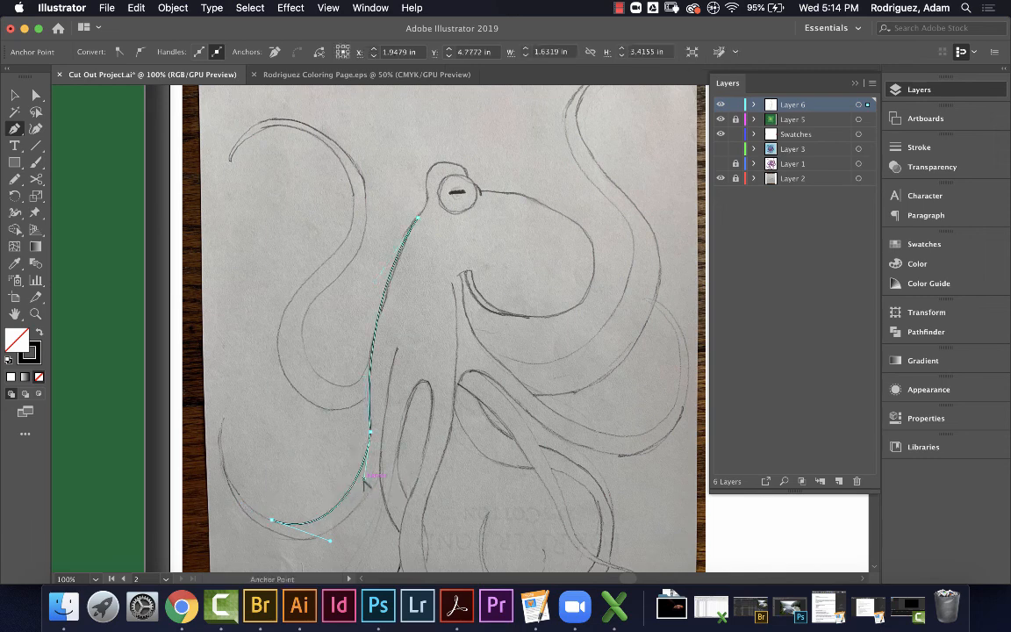
click(225, 421)
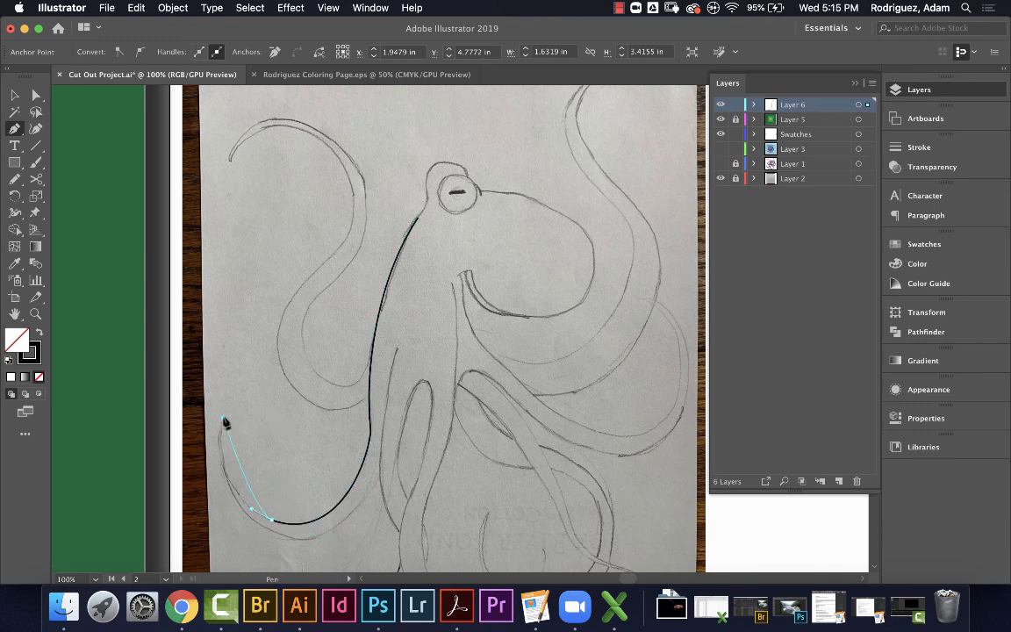
Add straight segments along the tentacle's outer edge and up through the body, closing the outline at the starting point below the eye
click(241, 510)
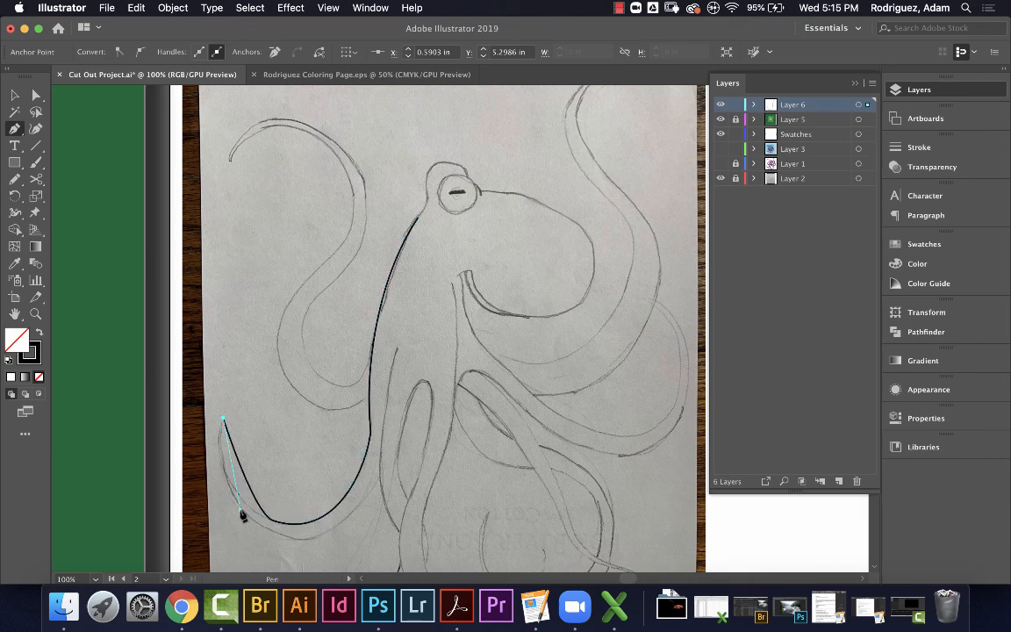
click(317, 535)
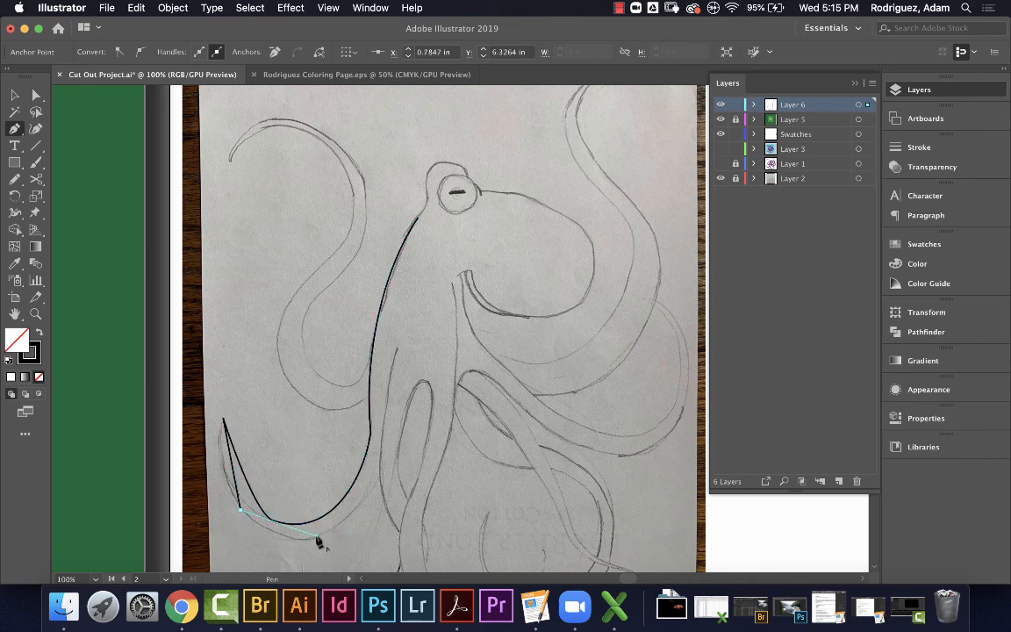
click(385, 474)
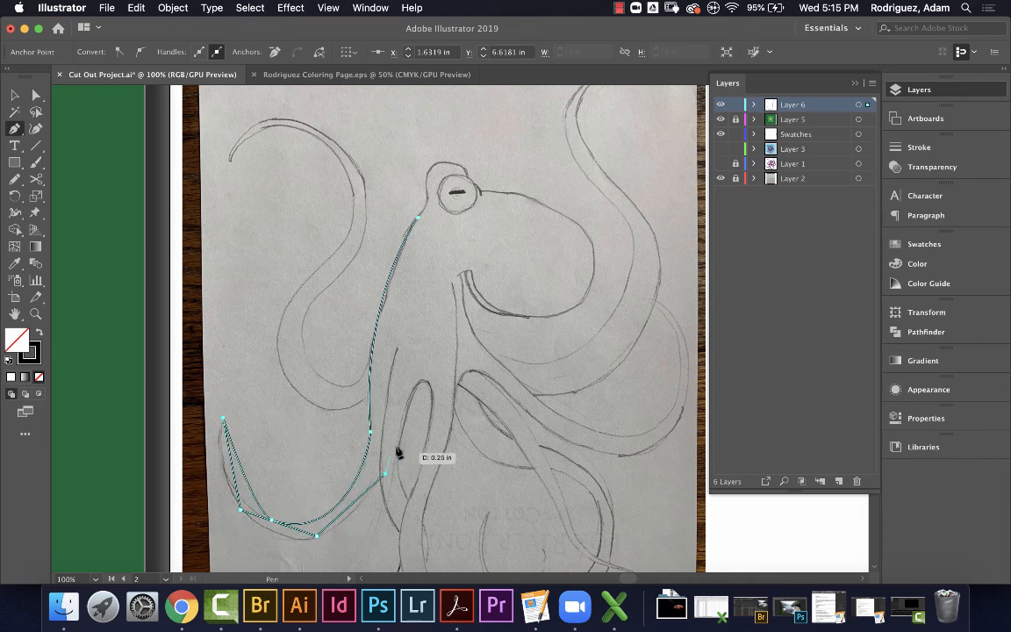
click(450, 240)
click(419, 218)
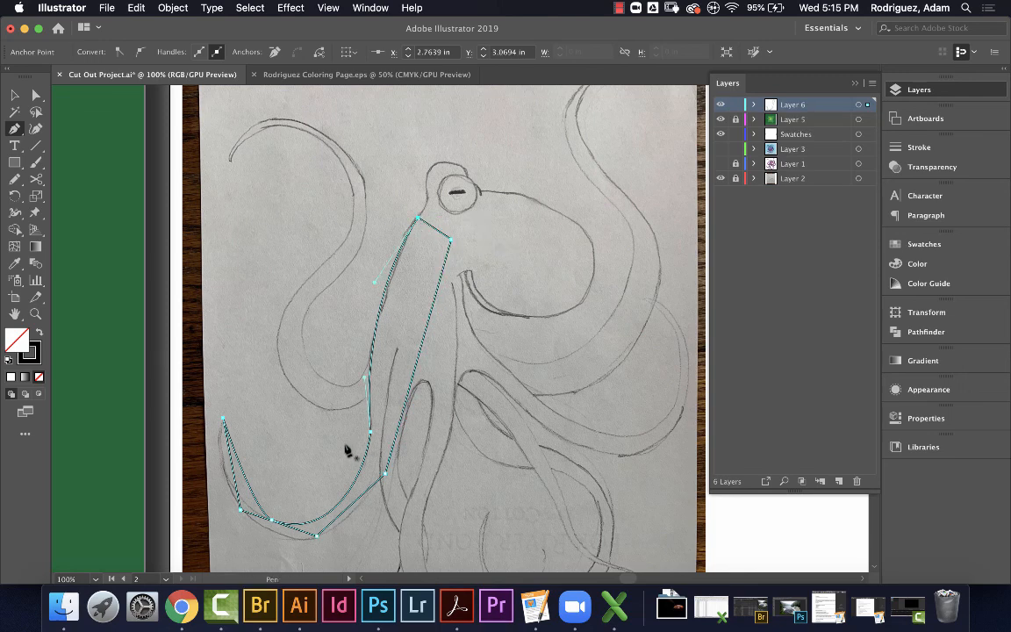
Try to bend the segments near the lower-left tentacle's tip into curves that follow the sketch
key(alt)
click(231, 476)
mouse_move(226, 472)
mouse_down()
mouse_move(237, 481)
mouse_move(227, 506)
mouse_up()
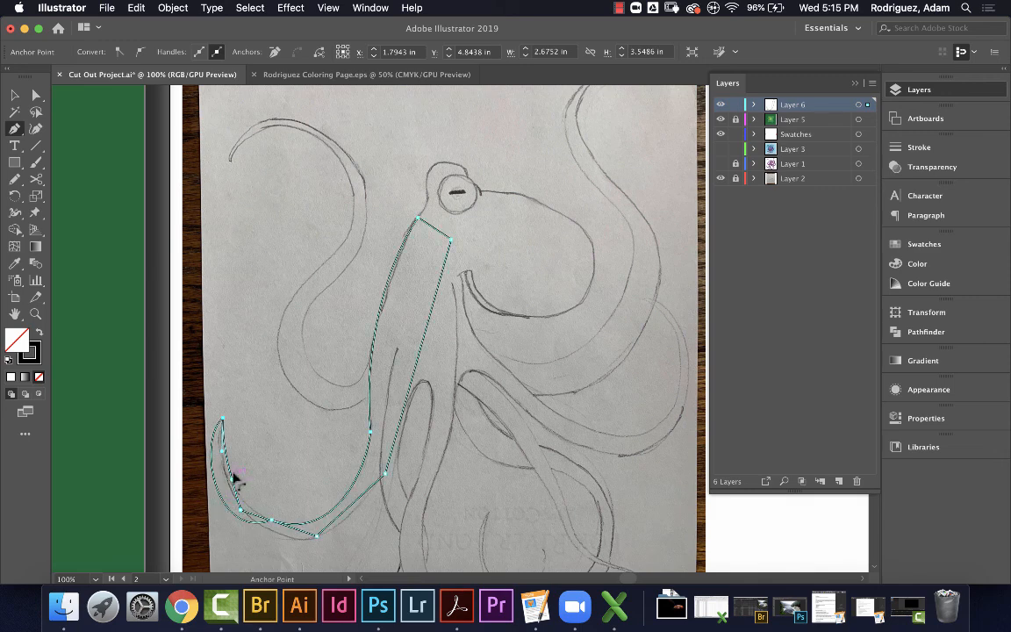
mouse_move(230, 472)
mouse_down()
mouse_move(224, 501)
mouse_move(237, 487)
mouse_move(274, 533)
mouse_move(282, 512)
mouse_up()
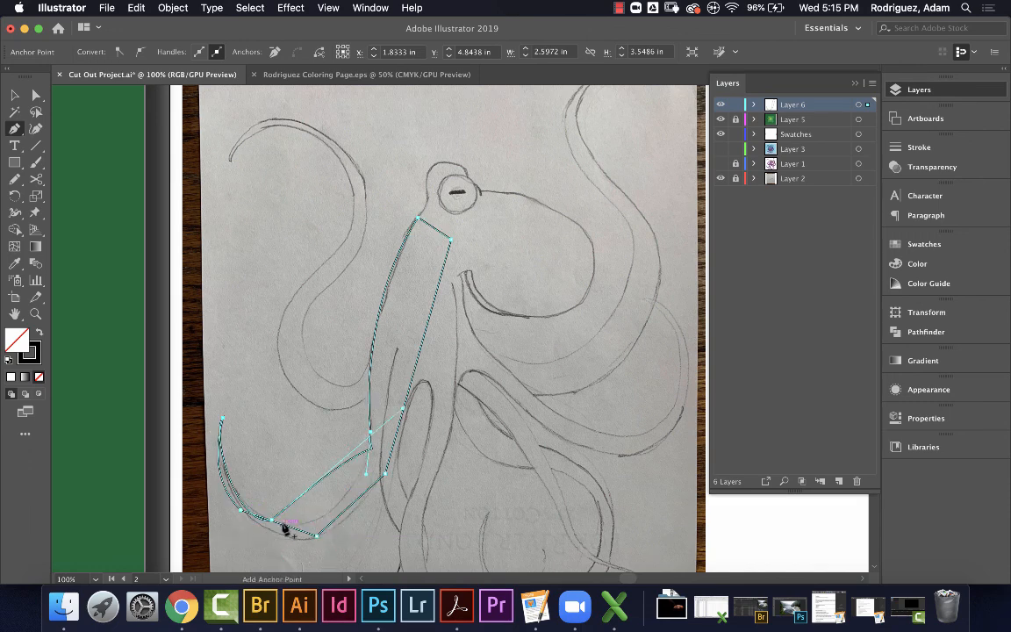
Undo the curve adjustments near the tentacle's tip and the segment that closes the outline
key(super+z)
key(super+z)
key(super+z)
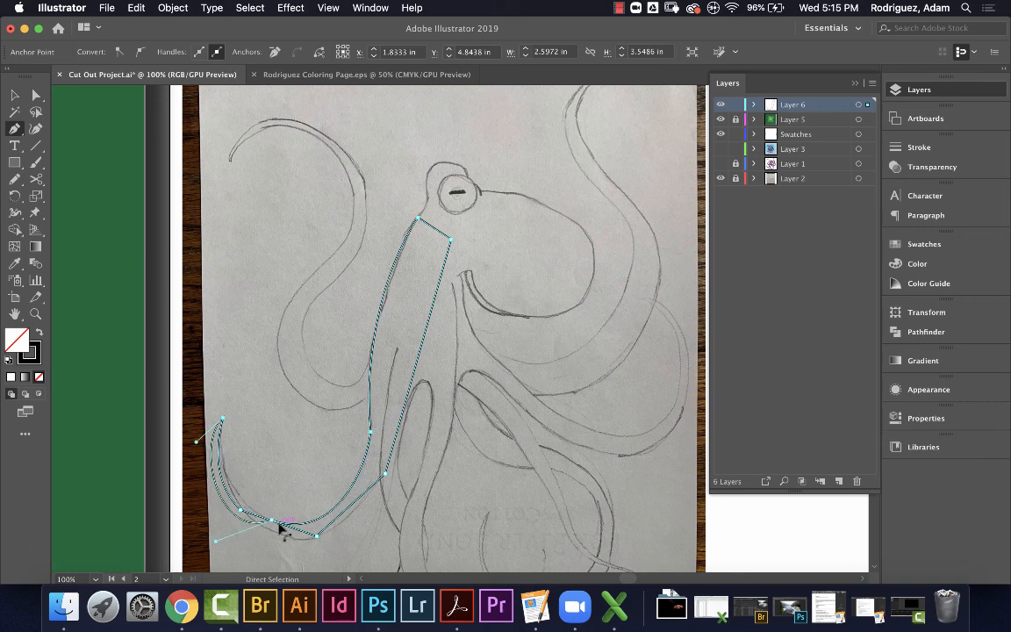
key(super+z)
key(super+z)
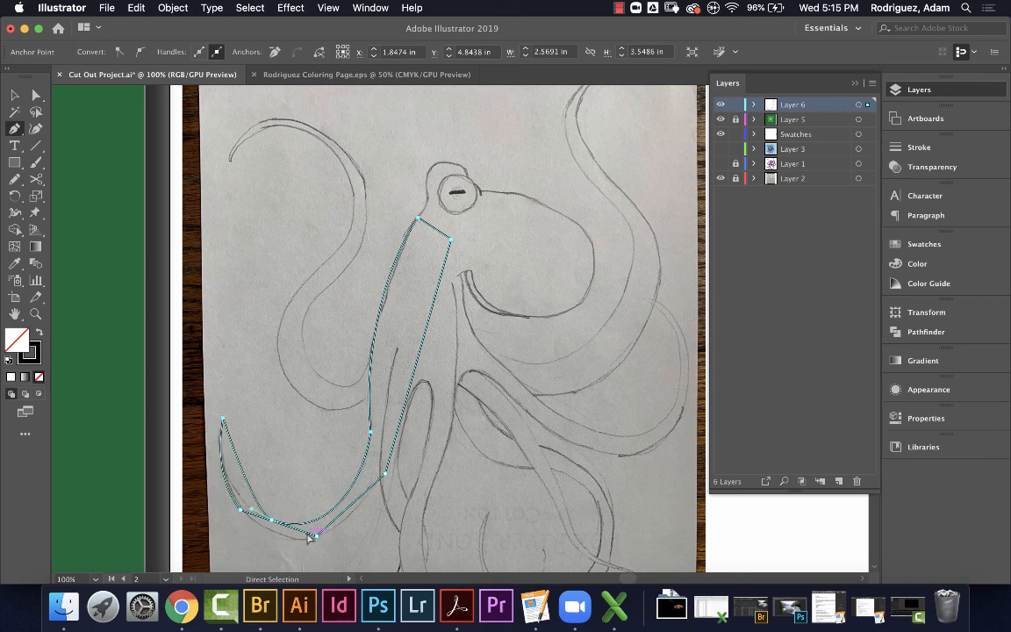
key(super+z)
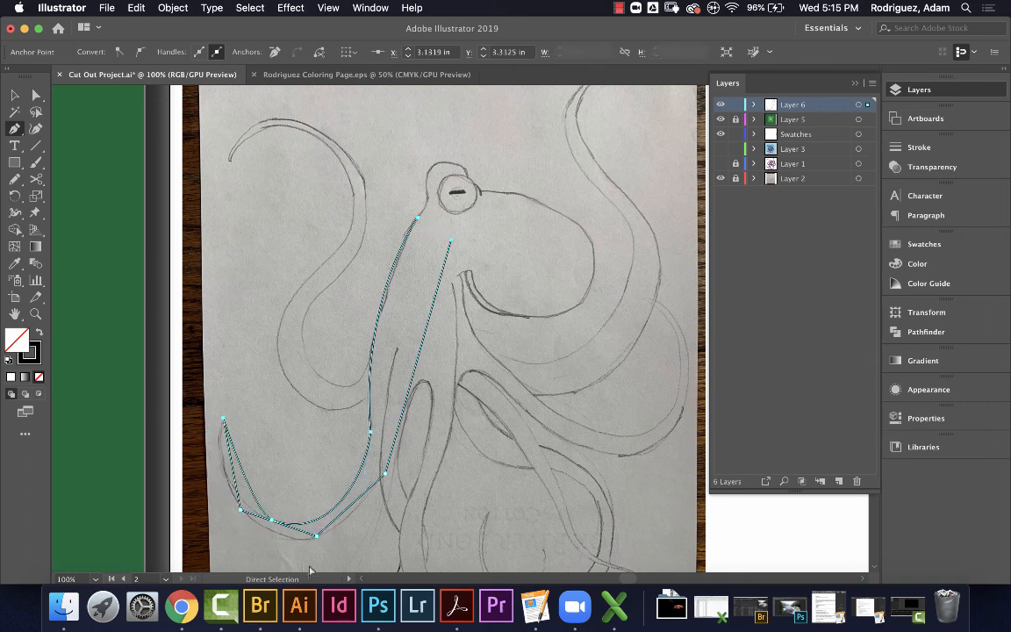
Bend the lower-left tentacle's segments into curves along the sketch, and delete the entire traced path
drag(300, 532, 288, 542)
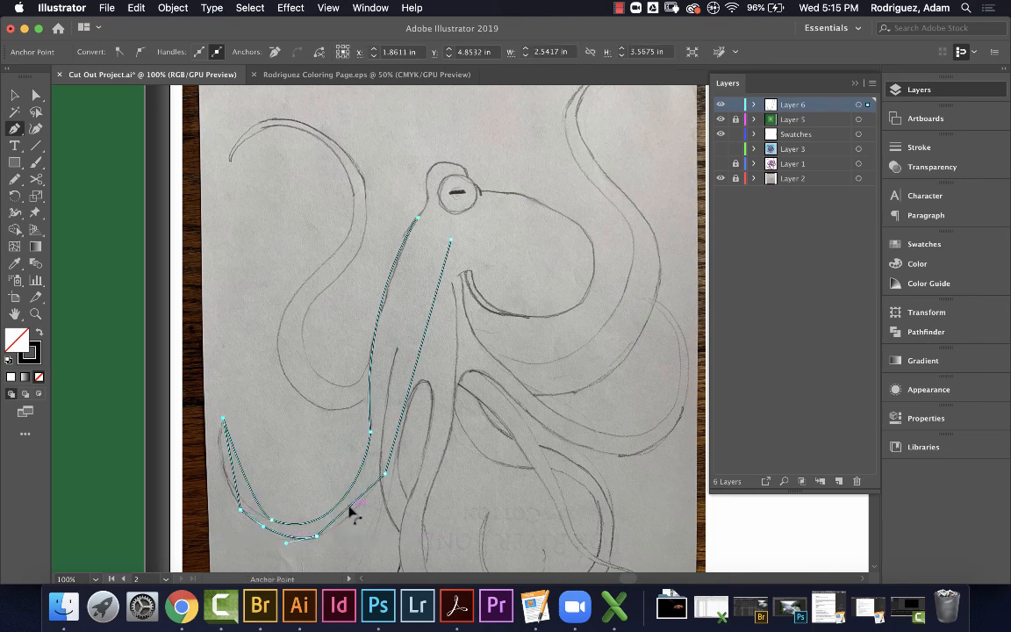
drag(351, 516, 355, 519)
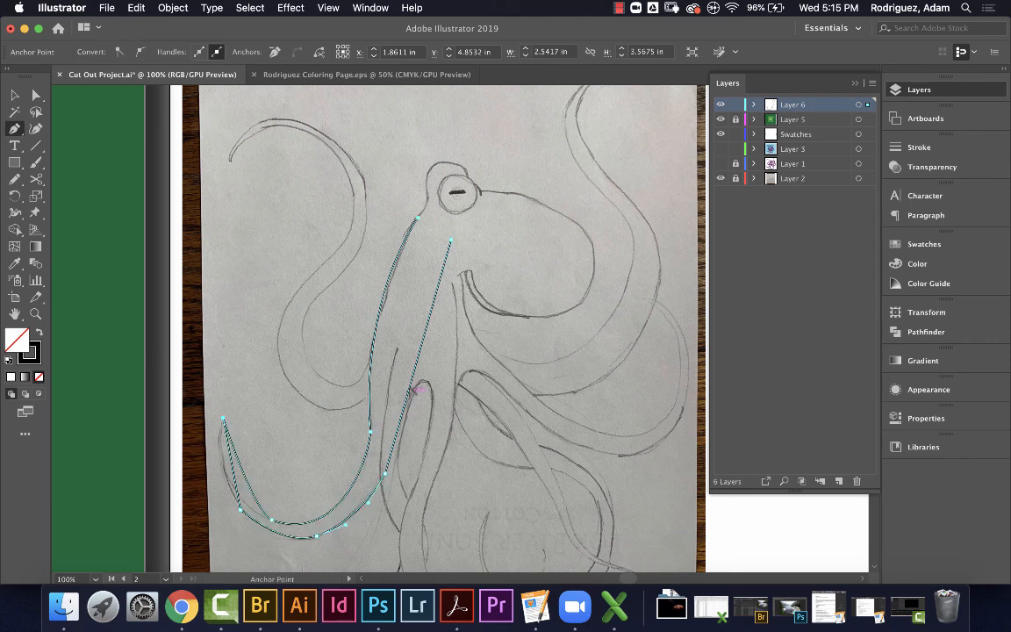
drag(234, 479, 248, 502)
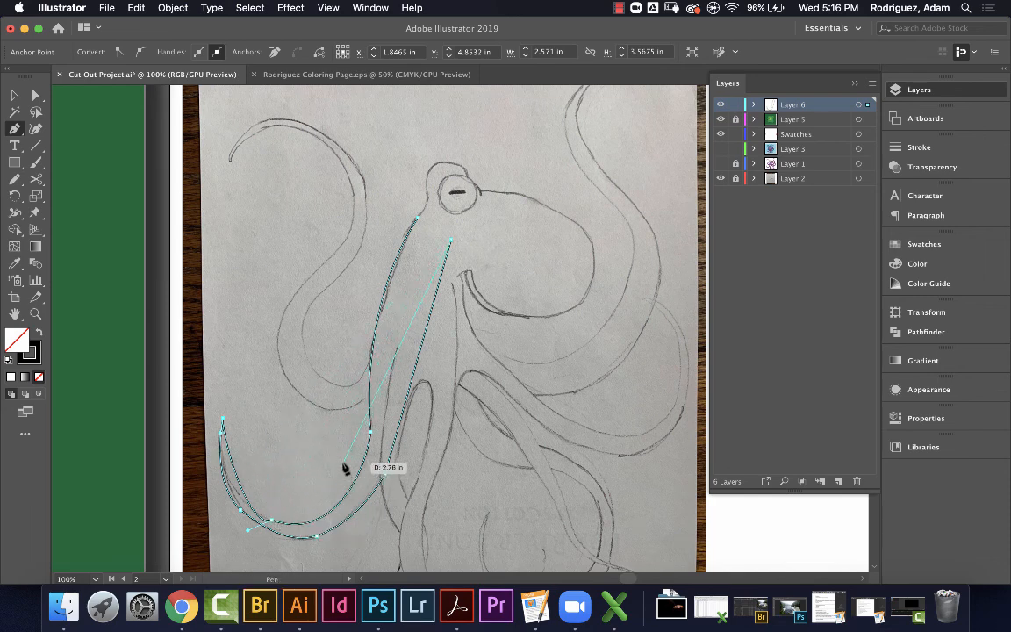
key(Delete)
key(Delete)
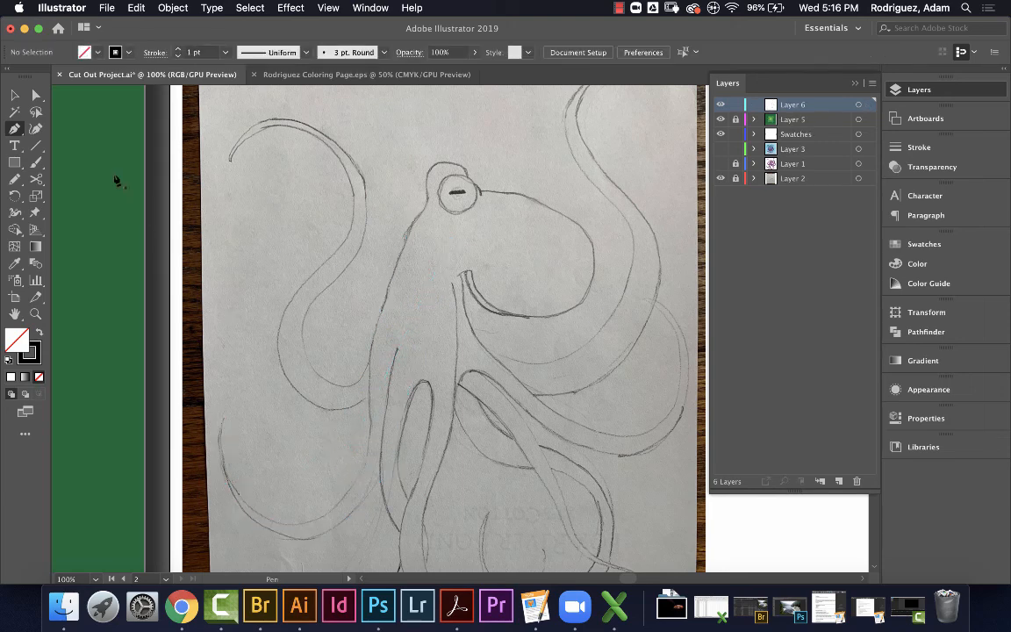
Trace the upper-left tentacle with the Curvature tool, from its tip over the arch and down its inner side towards the lower bend
click(35, 129)
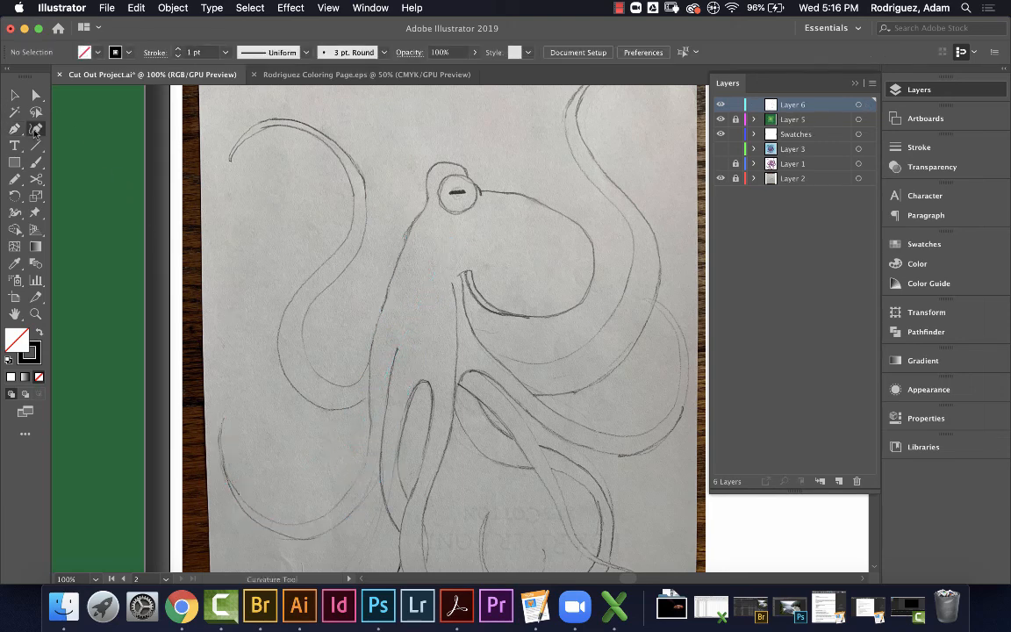
click(229, 160)
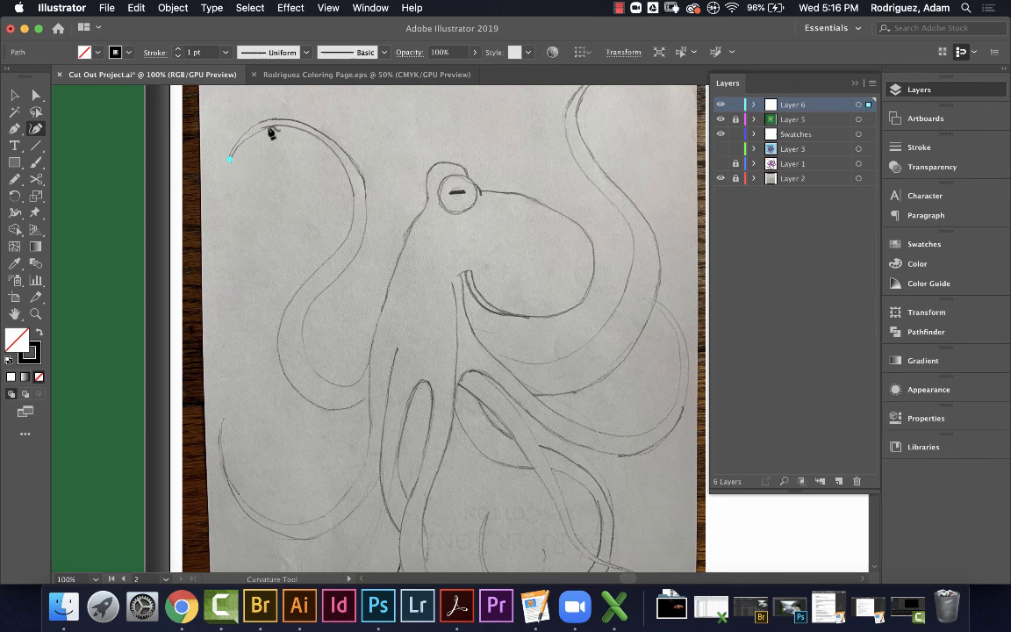
click(317, 136)
click(352, 191)
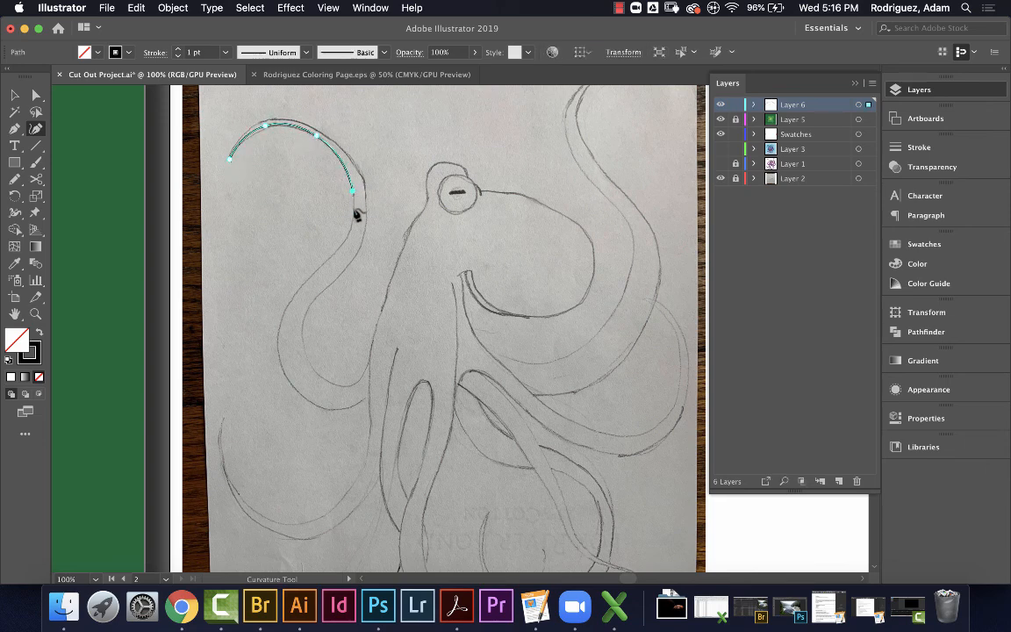
click(336, 254)
click(292, 298)
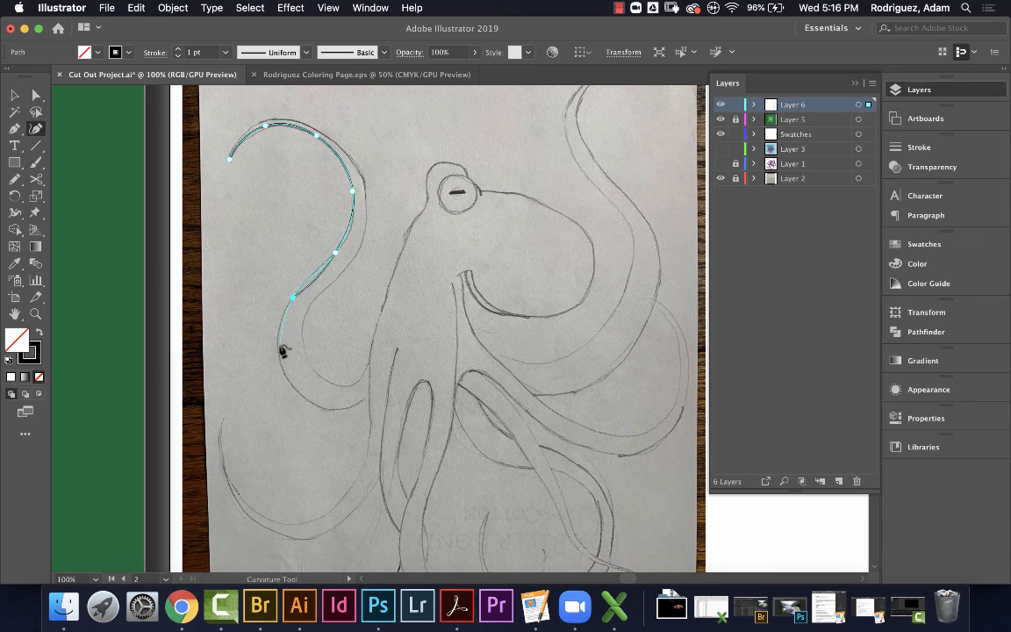
Continue the upper-left tentacle's outline around its outer lower bend, into the octopus's body, and back out towards the inner edge
click(279, 348)
click(298, 390)
click(352, 403)
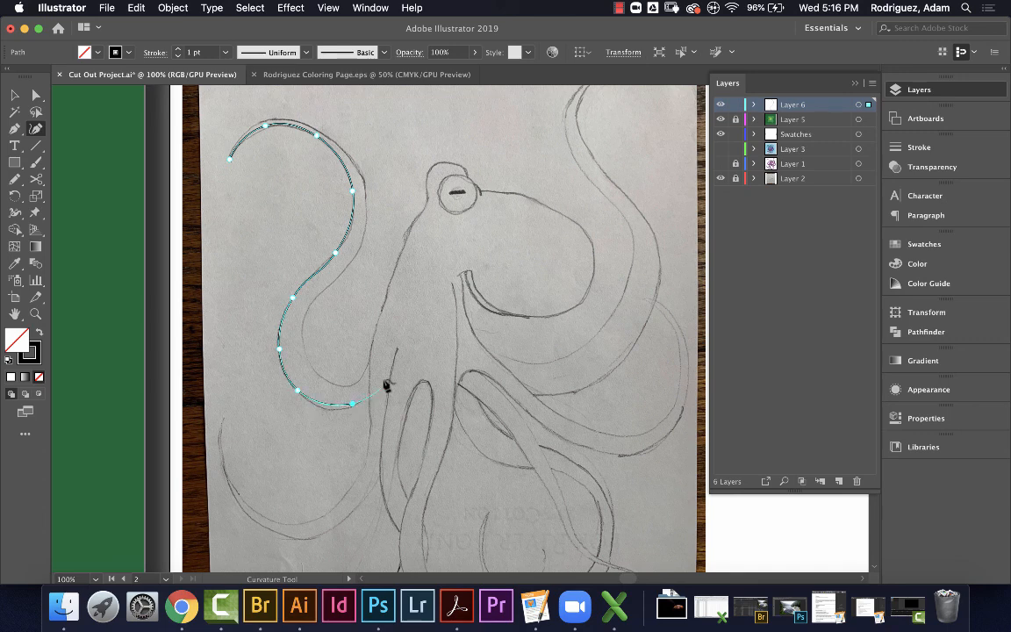
click(384, 377)
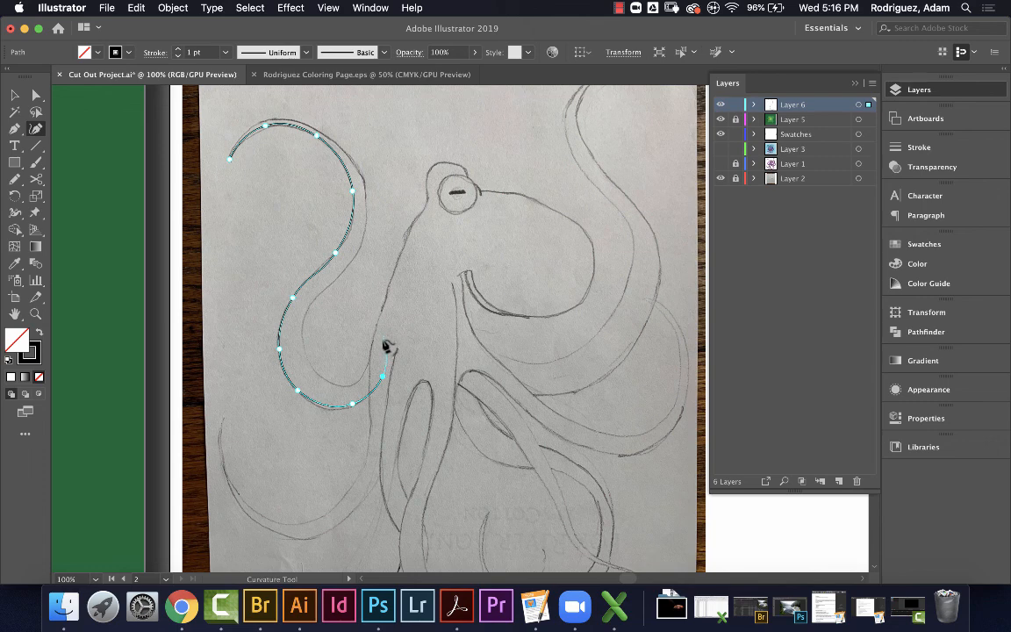
click(383, 341)
click(370, 361)
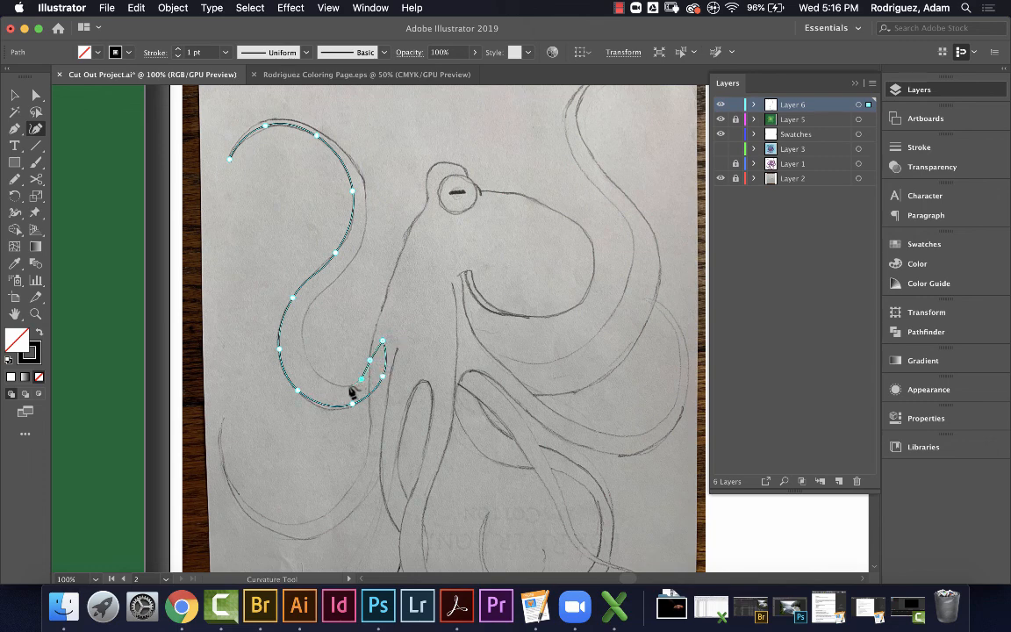
Trace the tentacle's opposite edge with the Curvature tool, from the lower bend up to the upper arch
click(335, 385)
click(305, 349)
click(313, 301)
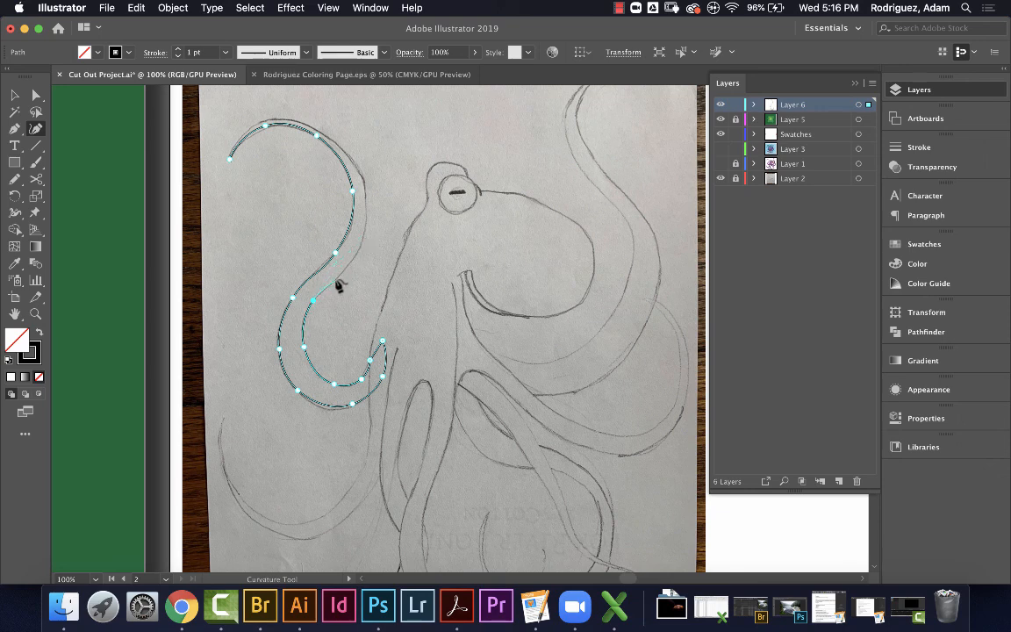
click(361, 243)
click(367, 200)
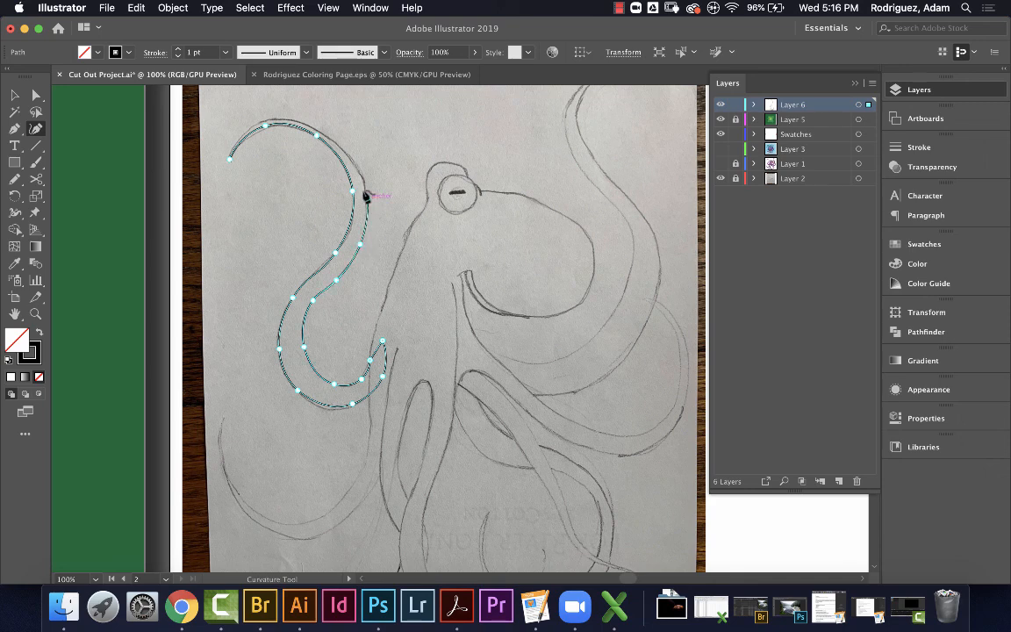
click(340, 144)
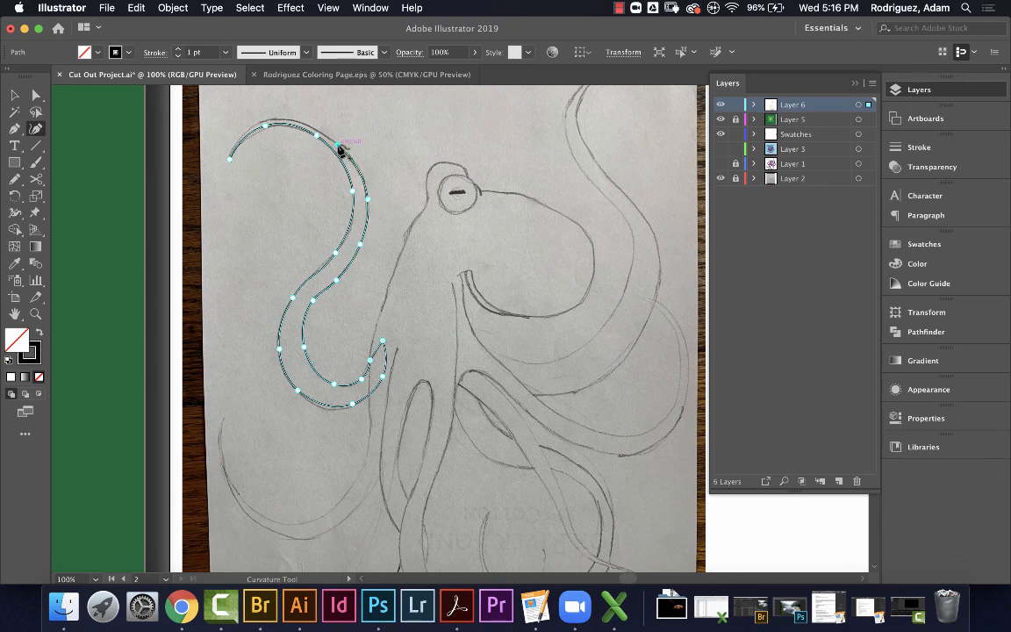
Resume the path at its open end, trace the outer edge over the arch, and close the outline at the tentacle's tip
click(287, 125)
key(v)
key(super+equal)
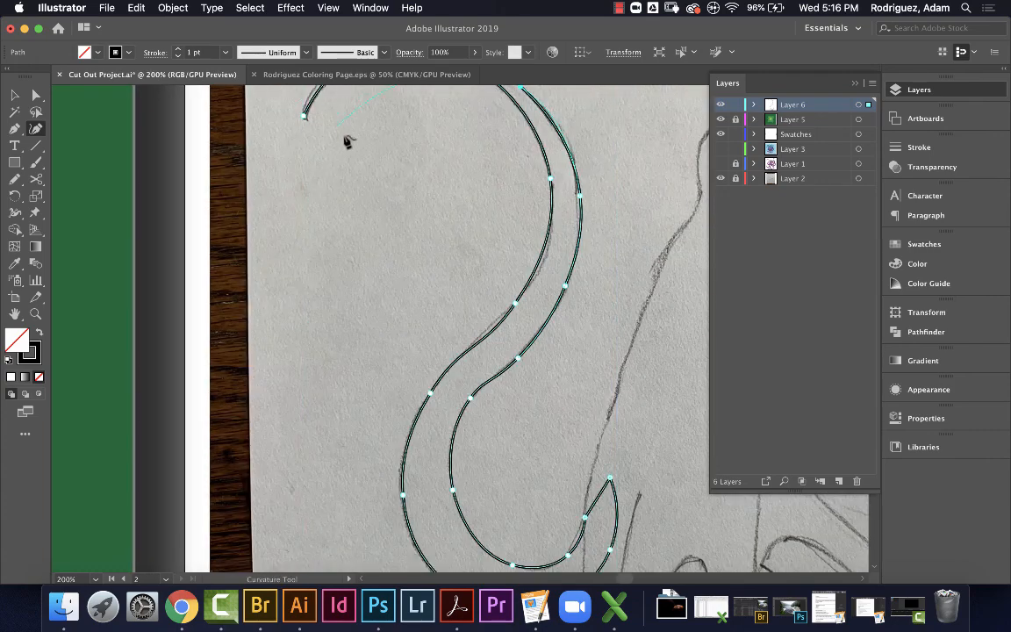
drag(402, 124, 402, 241)
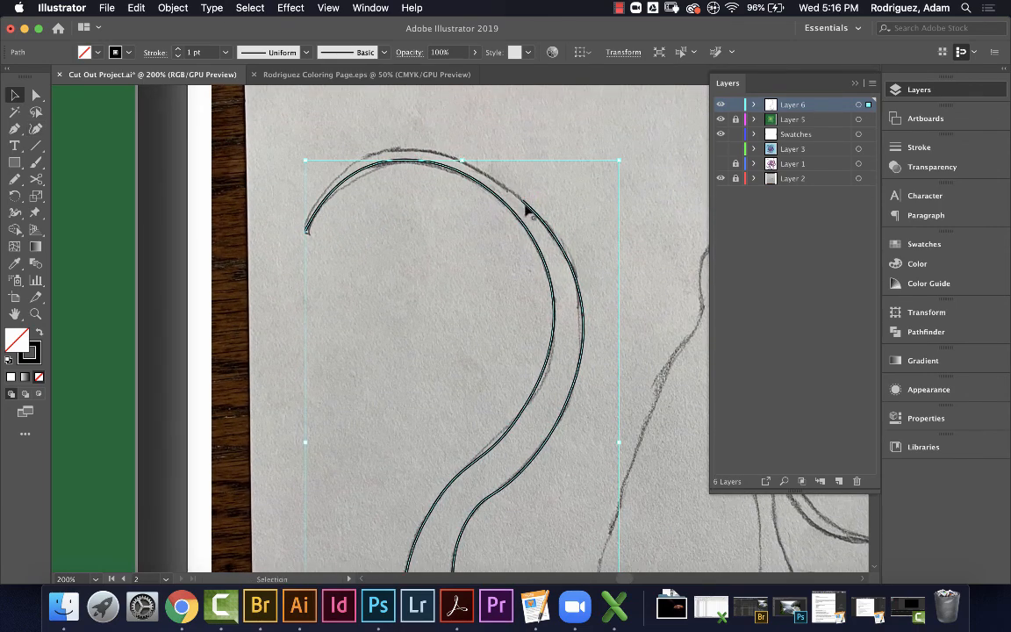
click(525, 145)
click(526, 202)
click(35, 128)
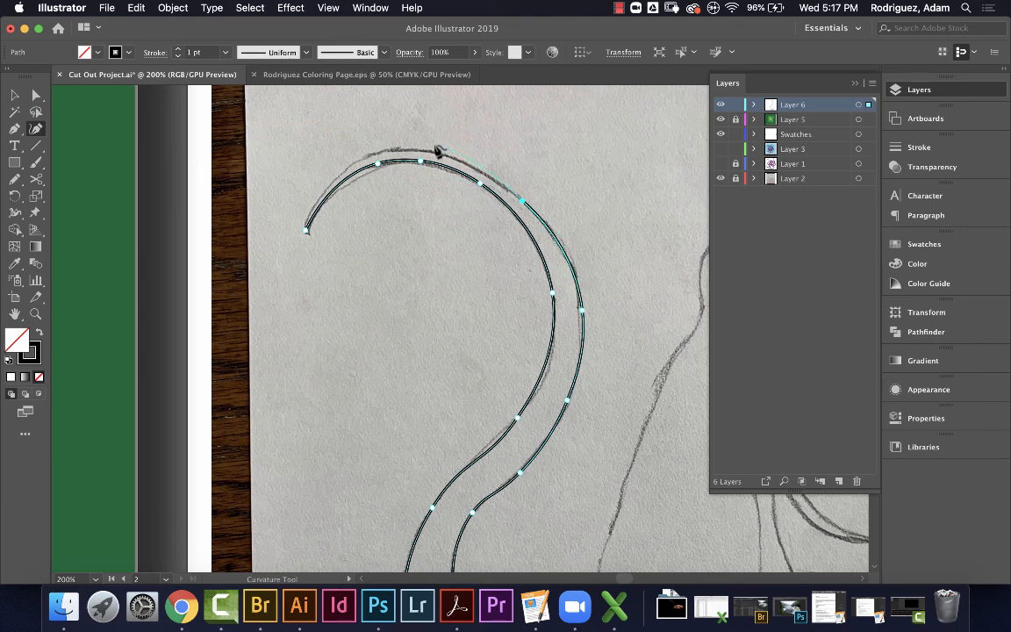
click(432, 153)
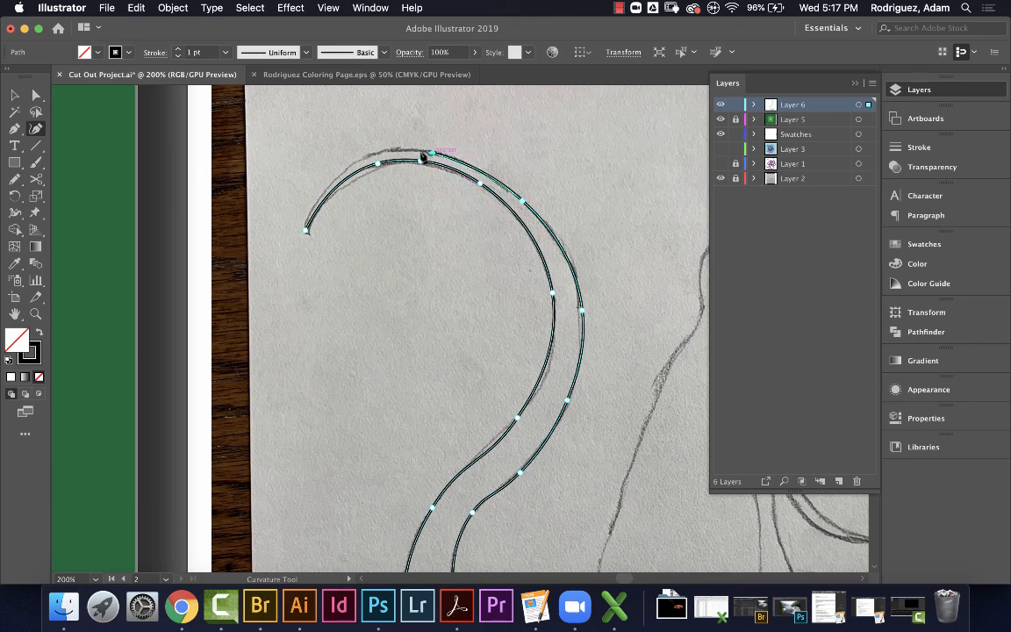
click(348, 167)
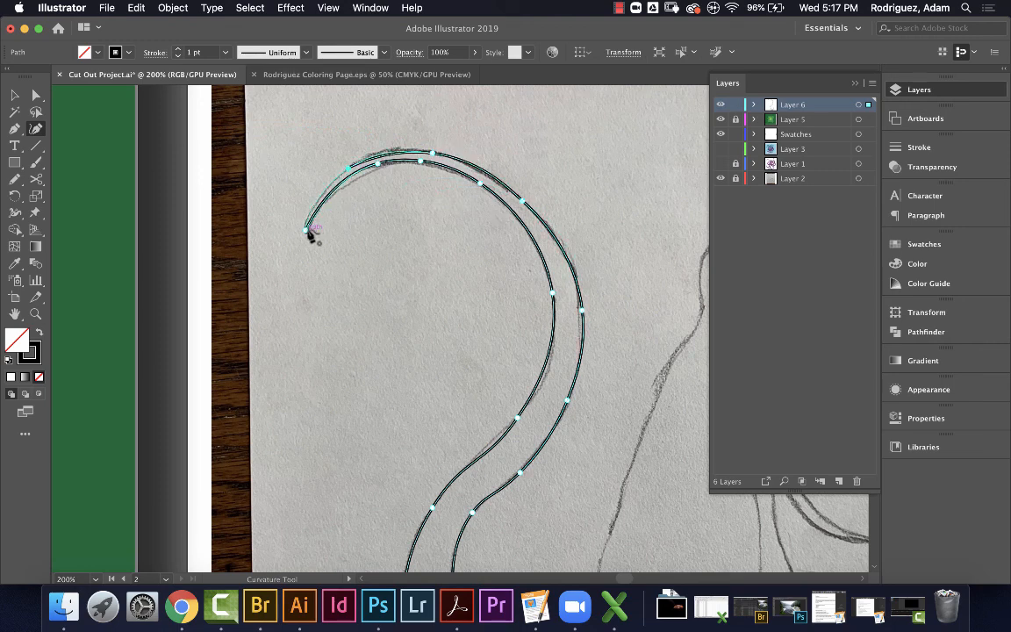
click(307, 231)
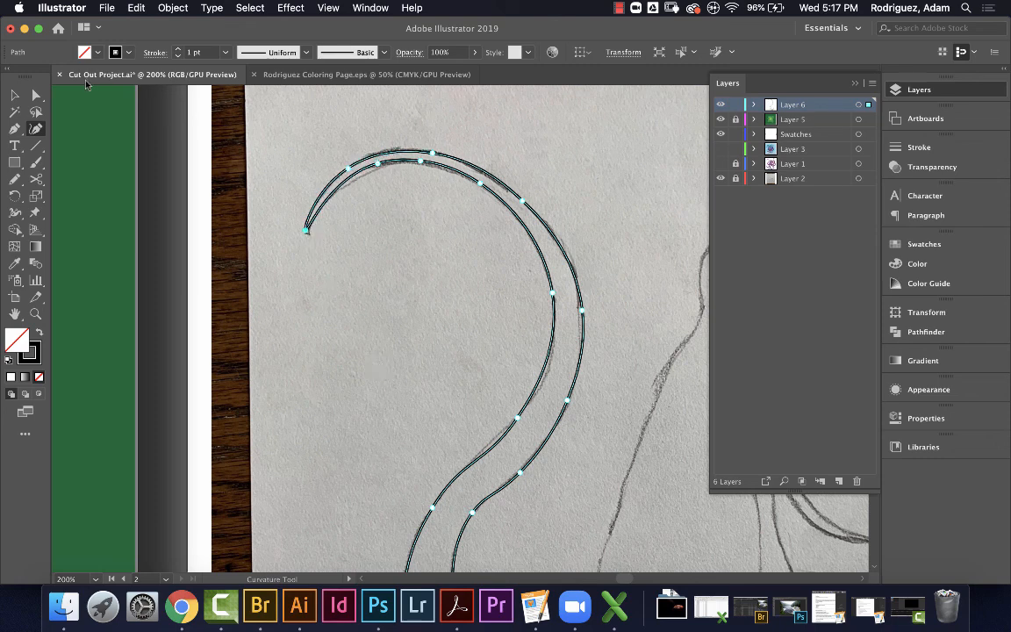
click(15, 94)
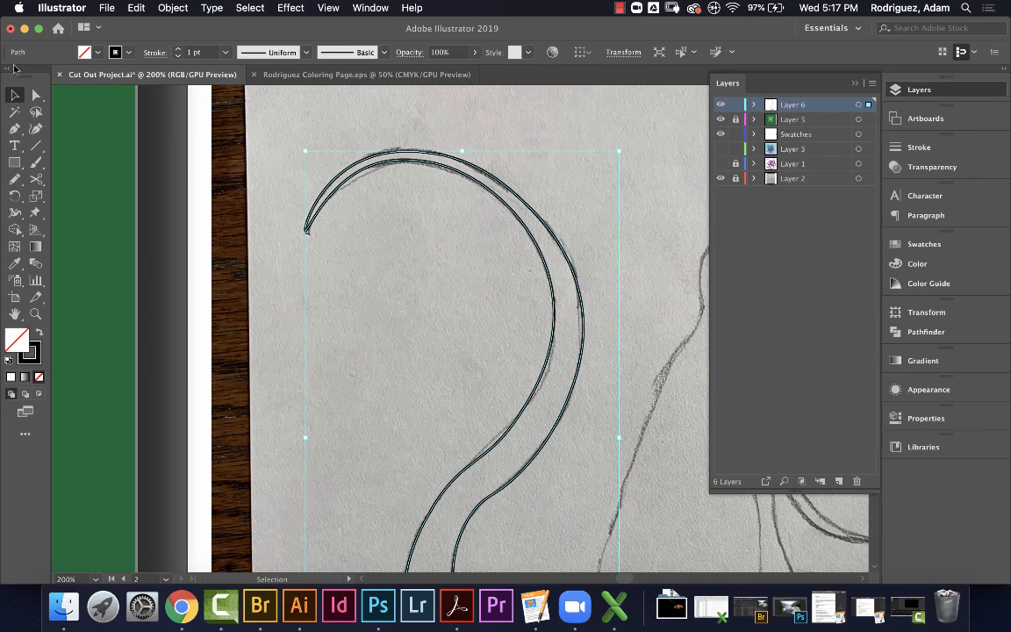
Hide Layer 6, then show and unlock Layer 1 with the finished purple octopus
key(super+minus)
key(super+minus)
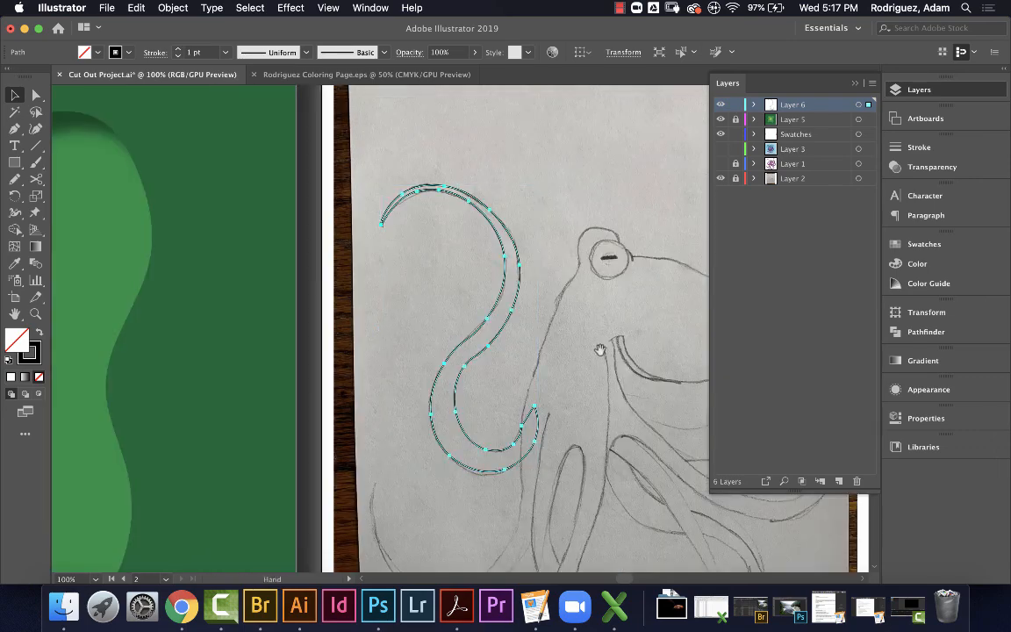
scroll(587, 395, down, 3)
scroll(587, 396, right, 2)
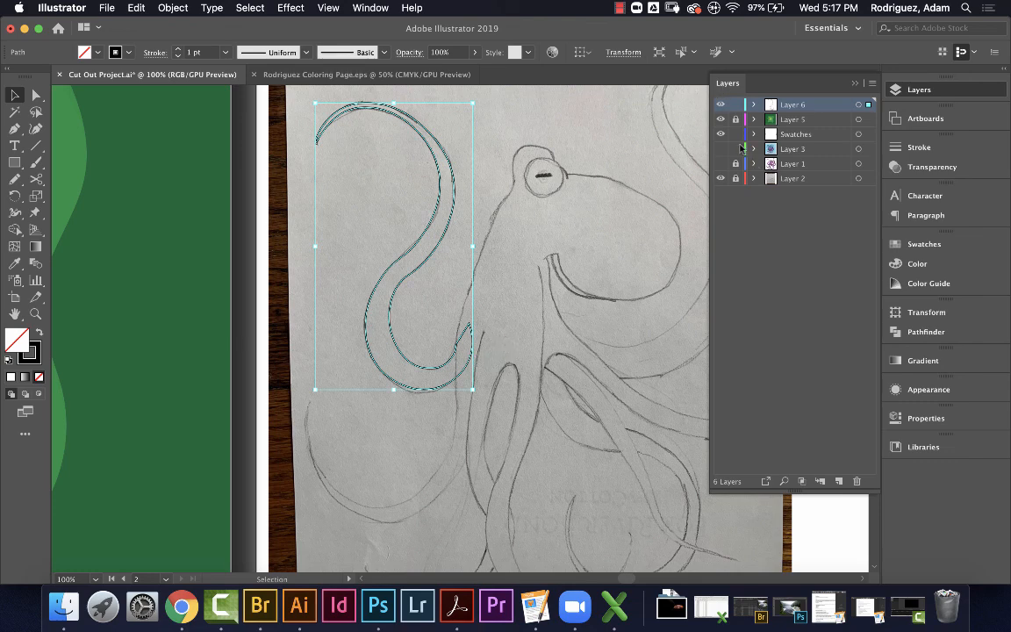
click(721, 105)
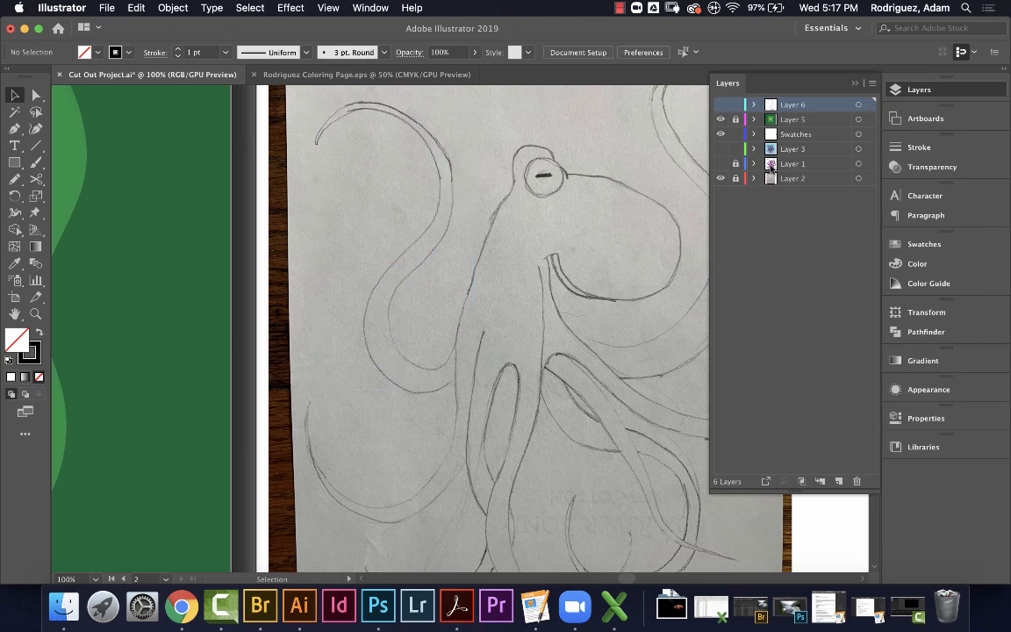
click(721, 163)
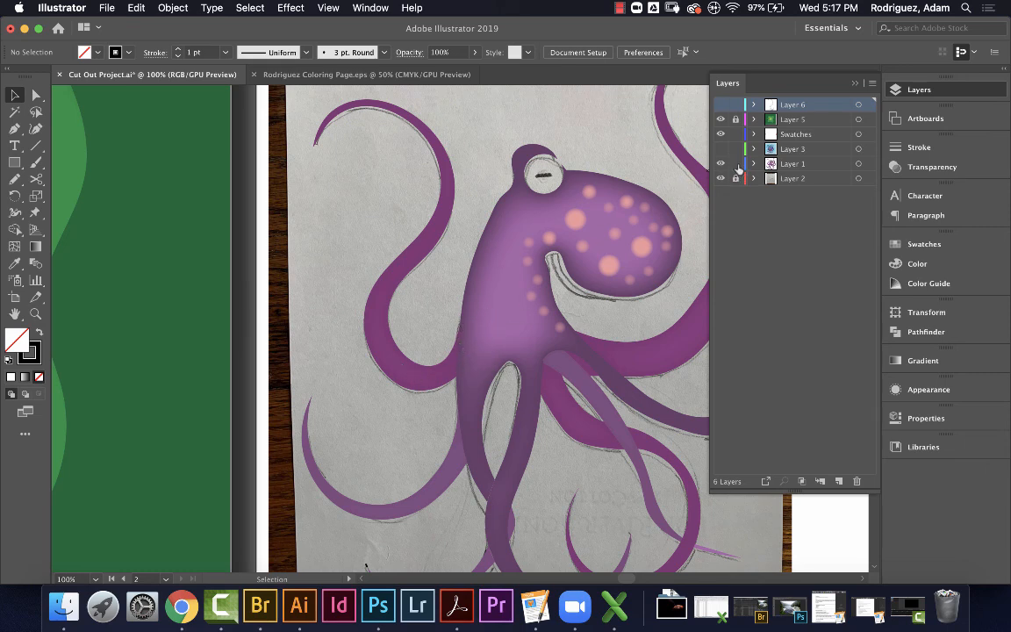
Examine the anchor points of the finished upper-left tentacle, lower-left tentacle and body with the Direct Selection tool
click(36, 95)
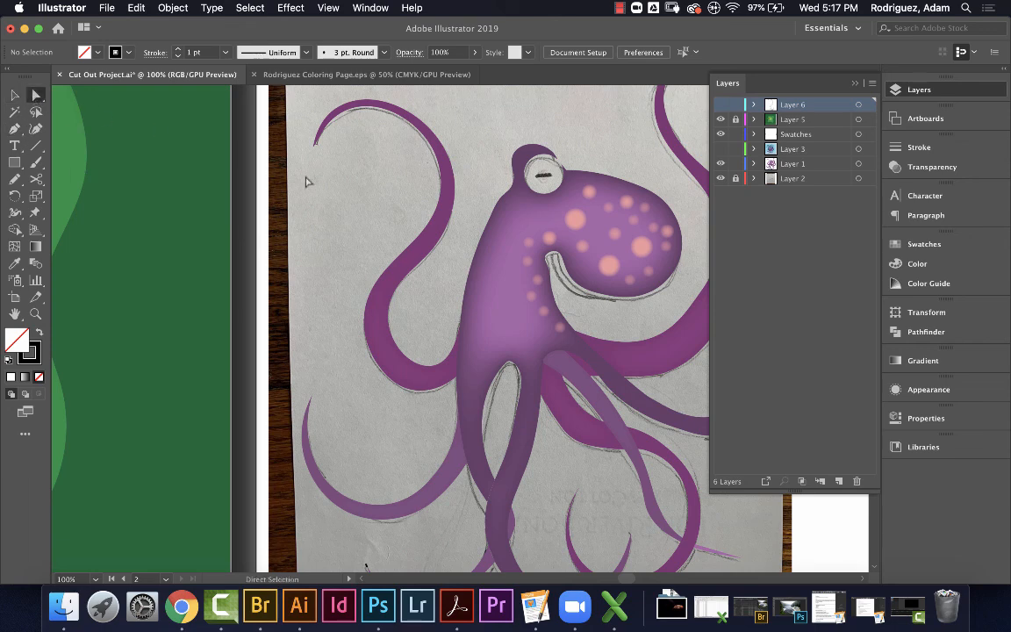
click(410, 169)
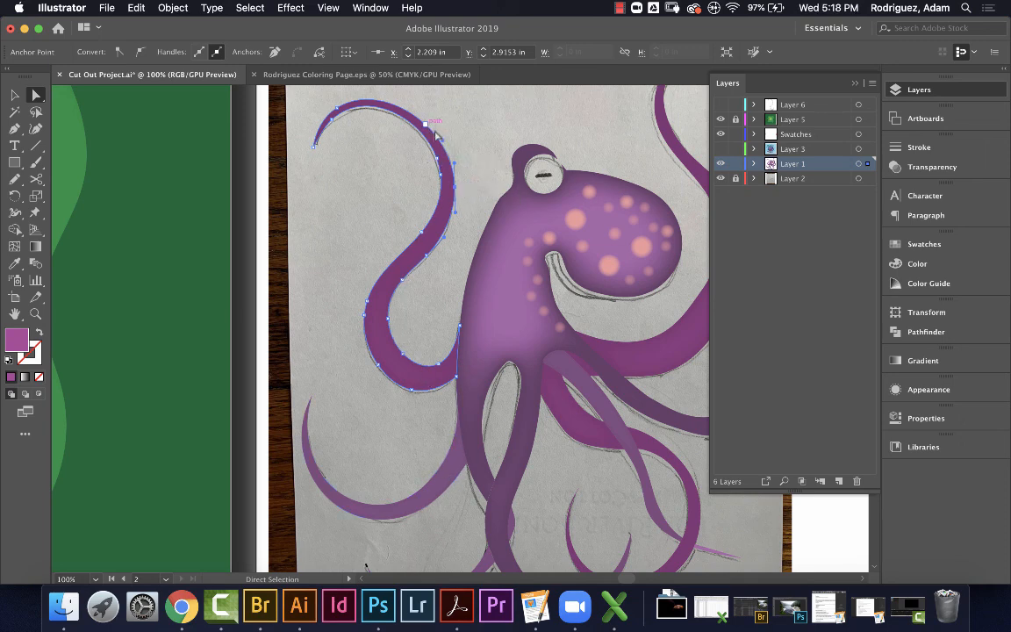
click(454, 474)
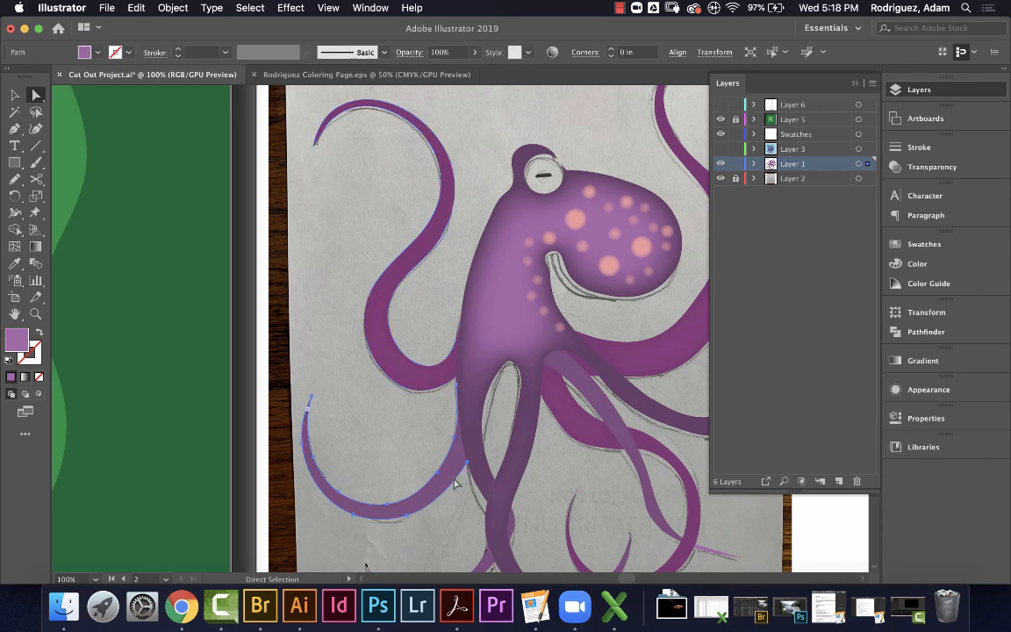
click(474, 429)
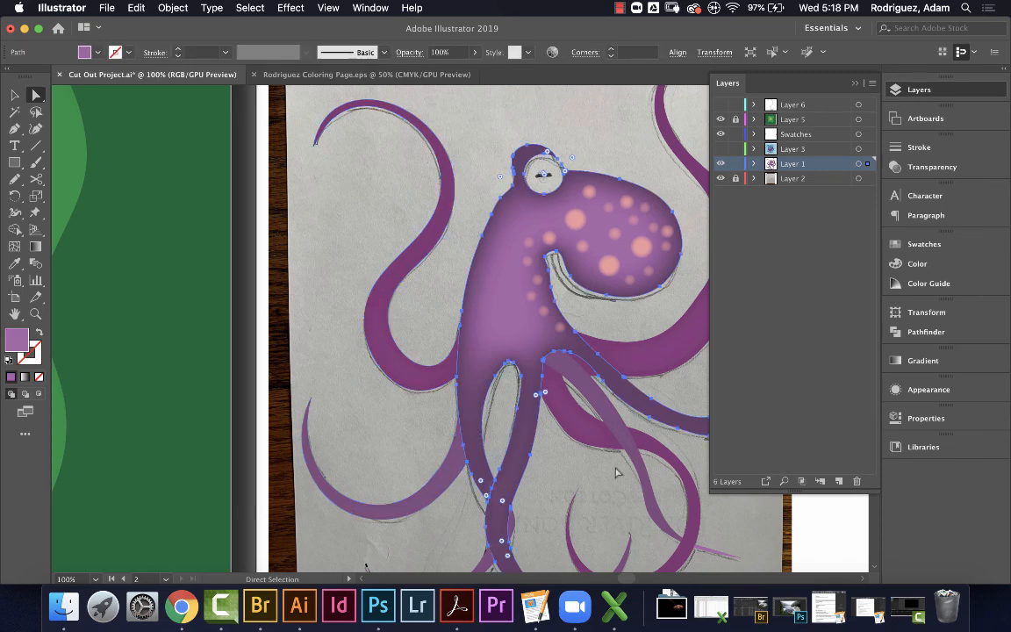
drag(611, 482, 533, 415)
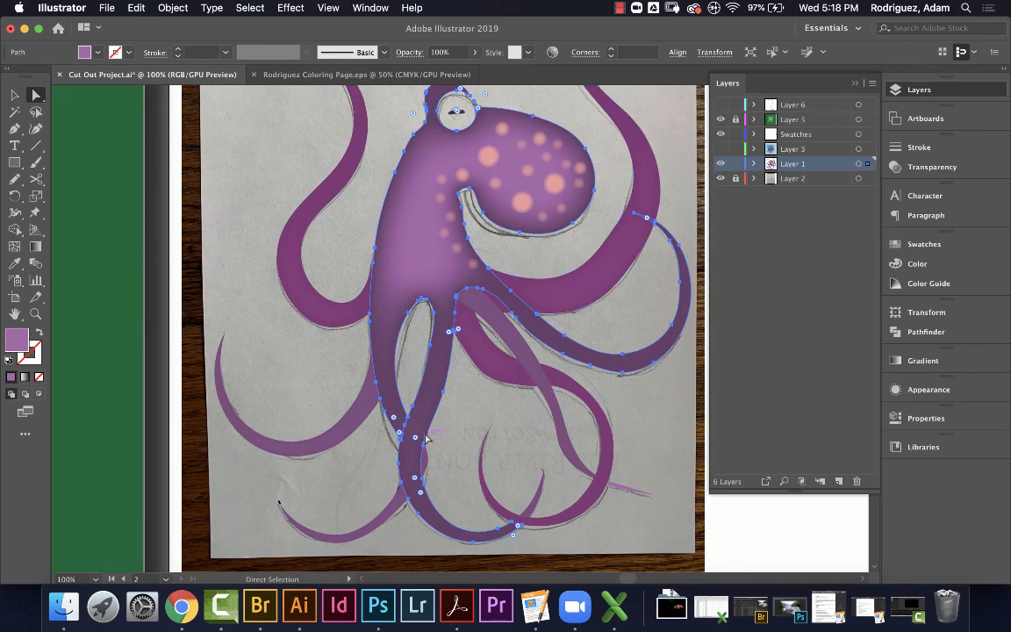
click(418, 349)
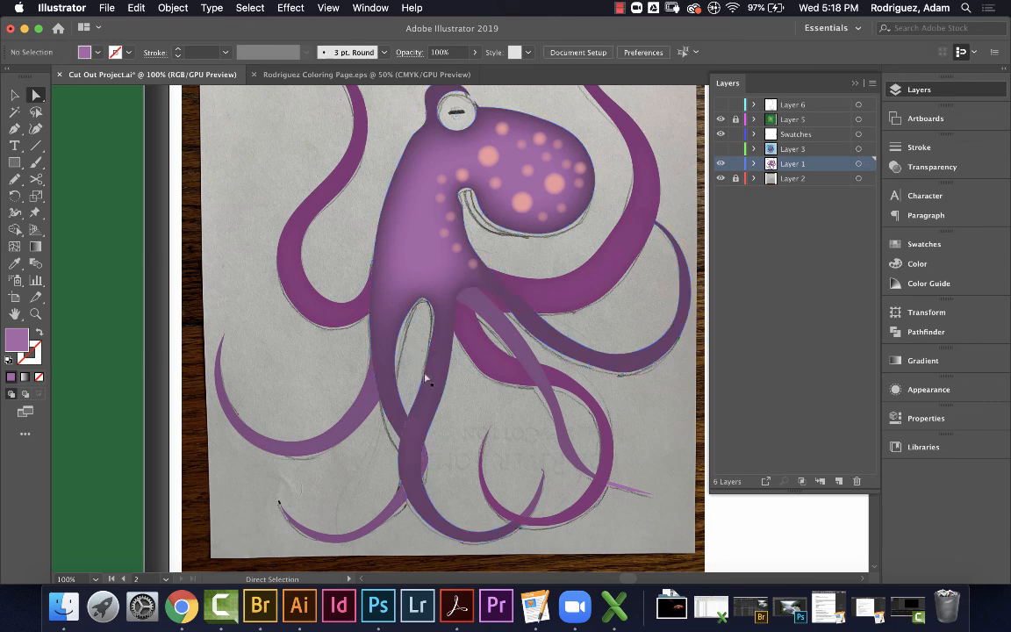
Examine the separate paths forming the bottom-left tentacle and the curled tentacle that passes behind the lighter one
click(426, 460)
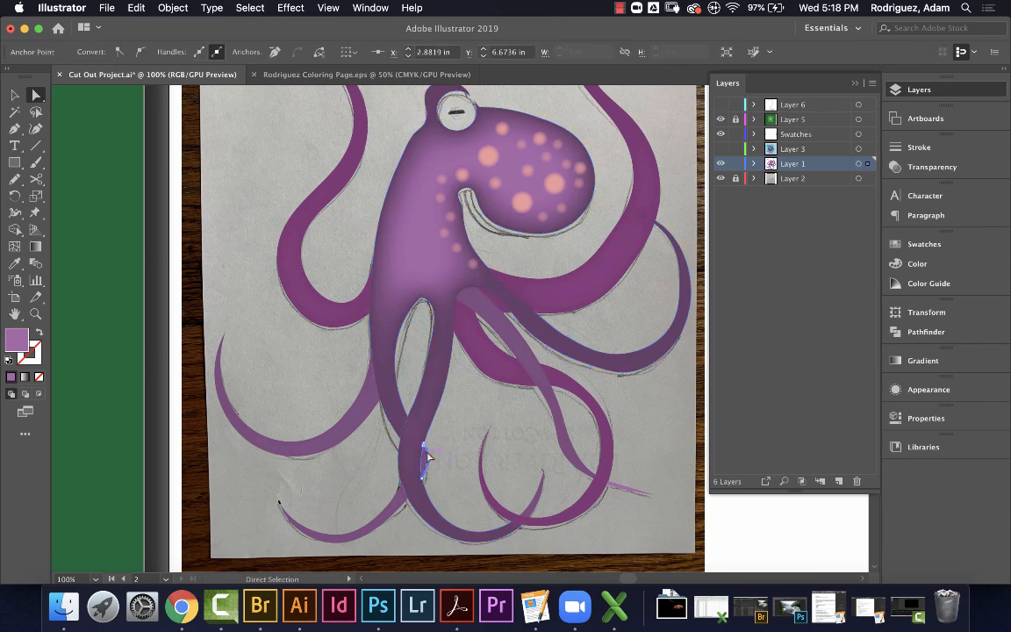
click(409, 497)
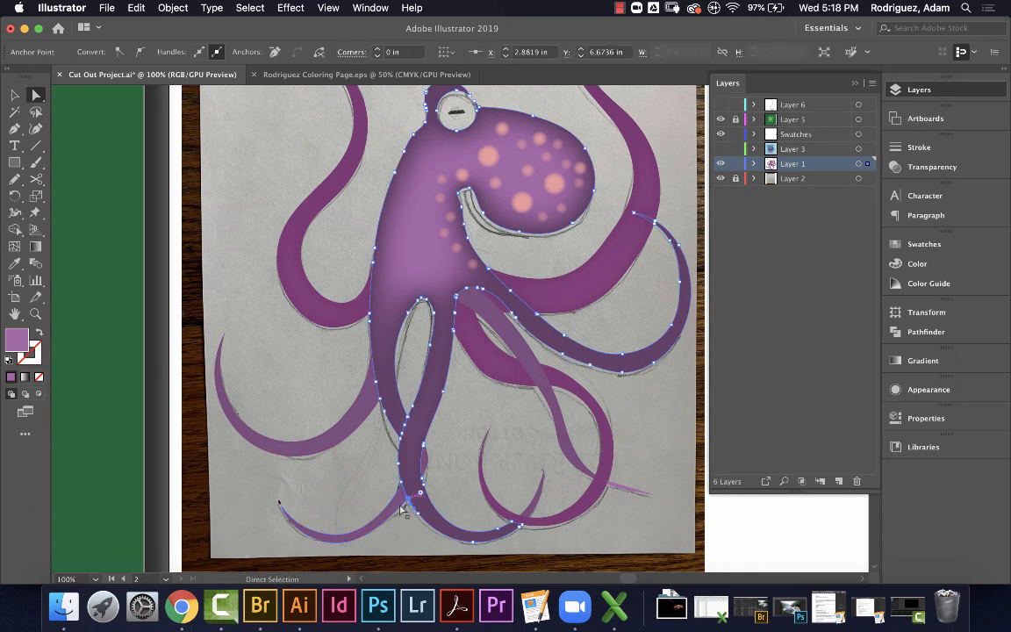
click(472, 449)
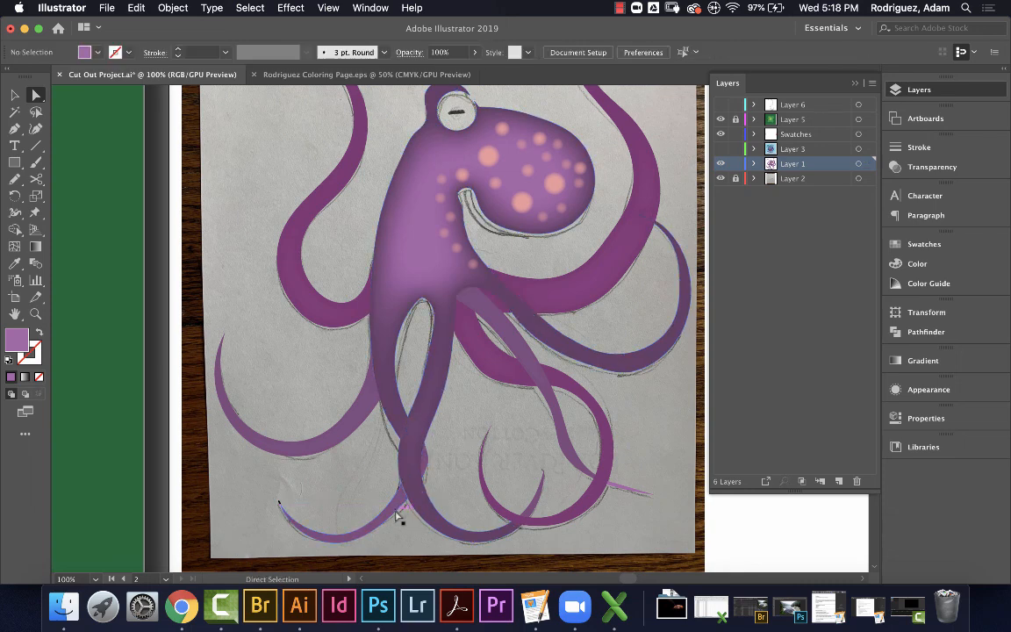
click(373, 532)
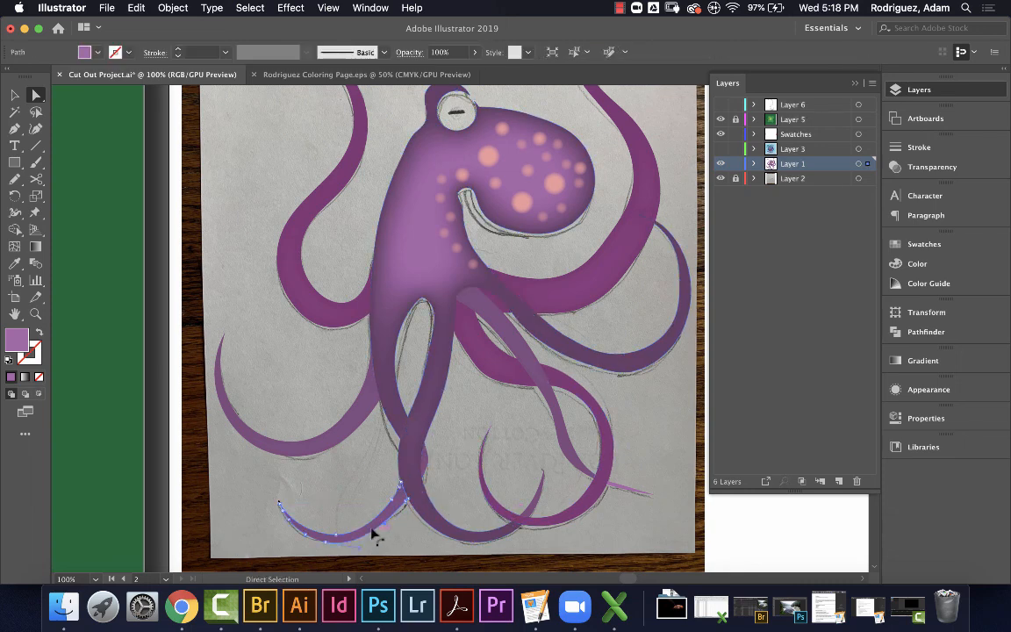
click(467, 477)
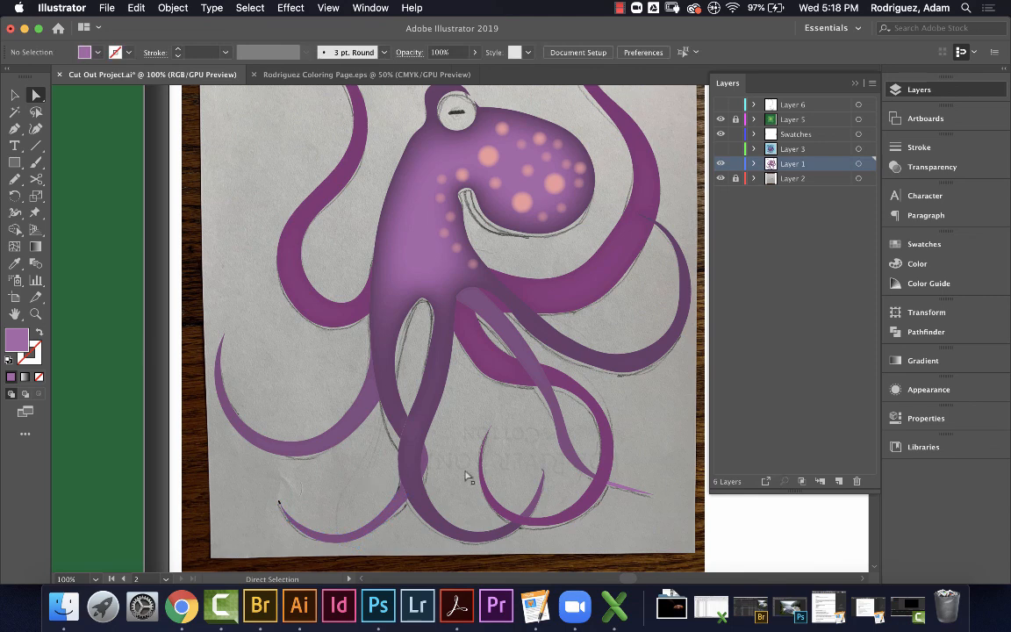
click(488, 373)
click(567, 387)
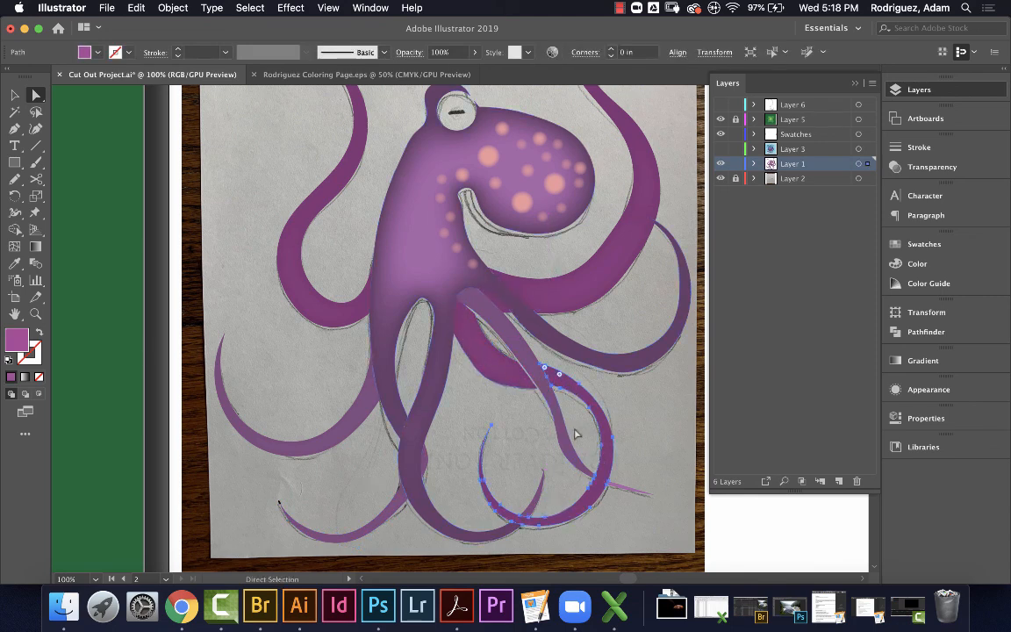
click(463, 318)
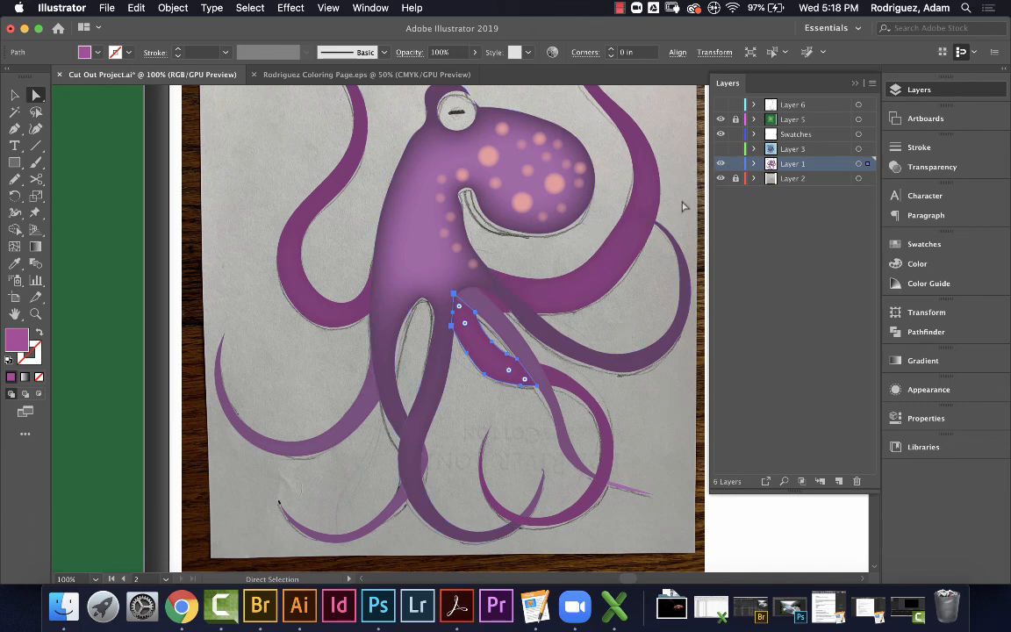
Select the octopus body path, bring the colour swatches beside the artboard into view, and activate the Eyedropper tool
key(super+minus)
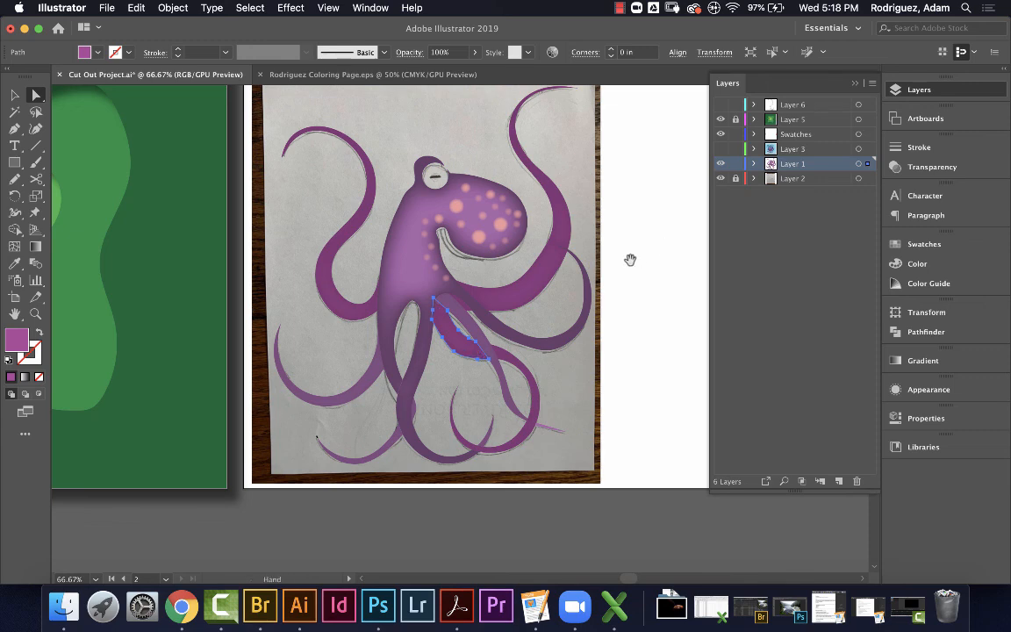
drag(550, 203, 535, 235)
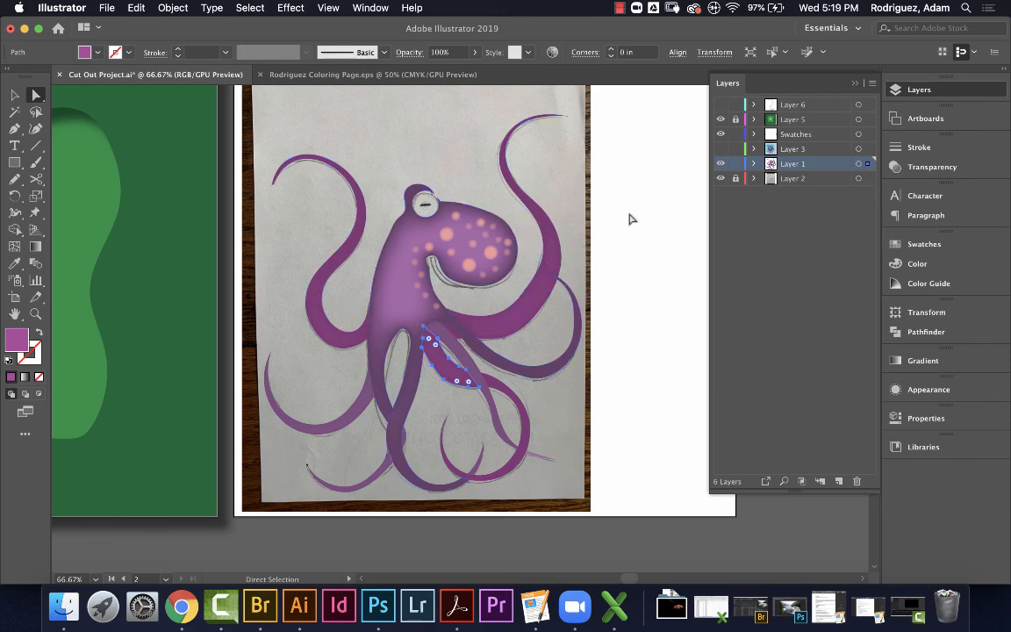
click(533, 303)
click(387, 243)
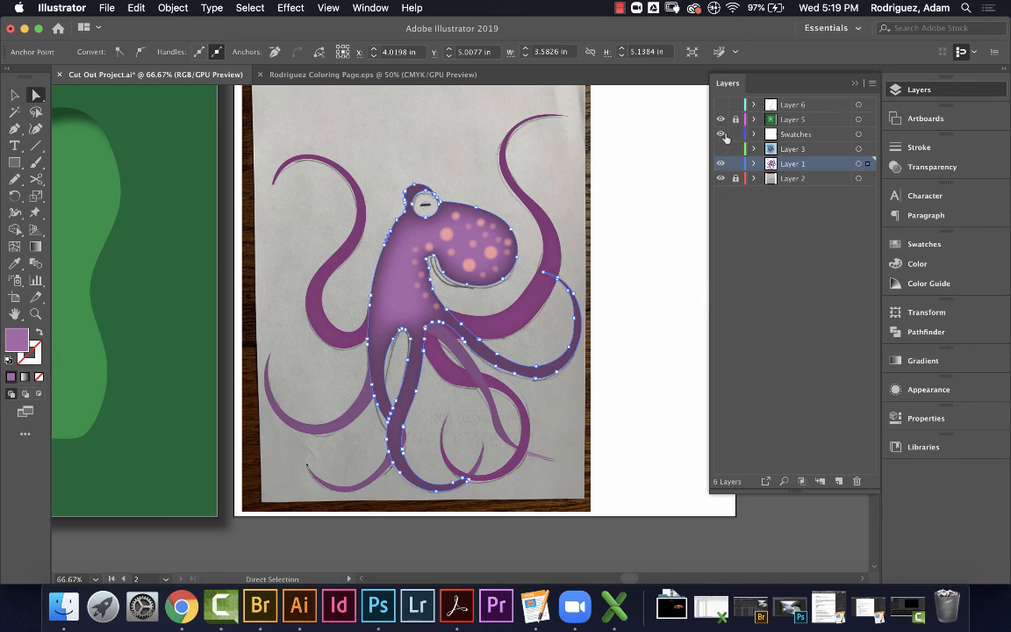
key(space)
drag(623, 255, 449, 311)
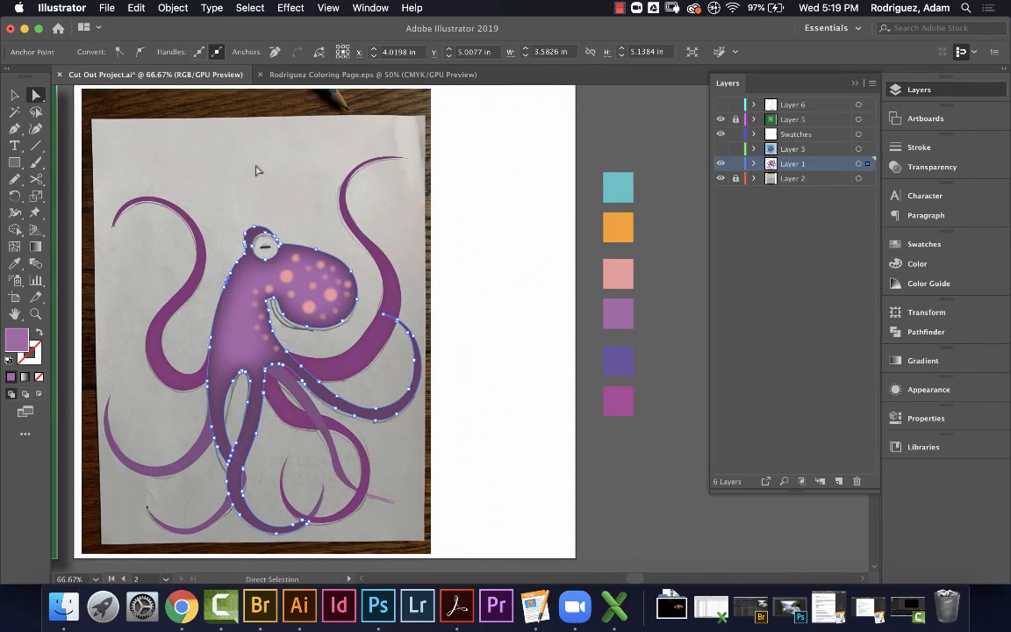
click(14, 95)
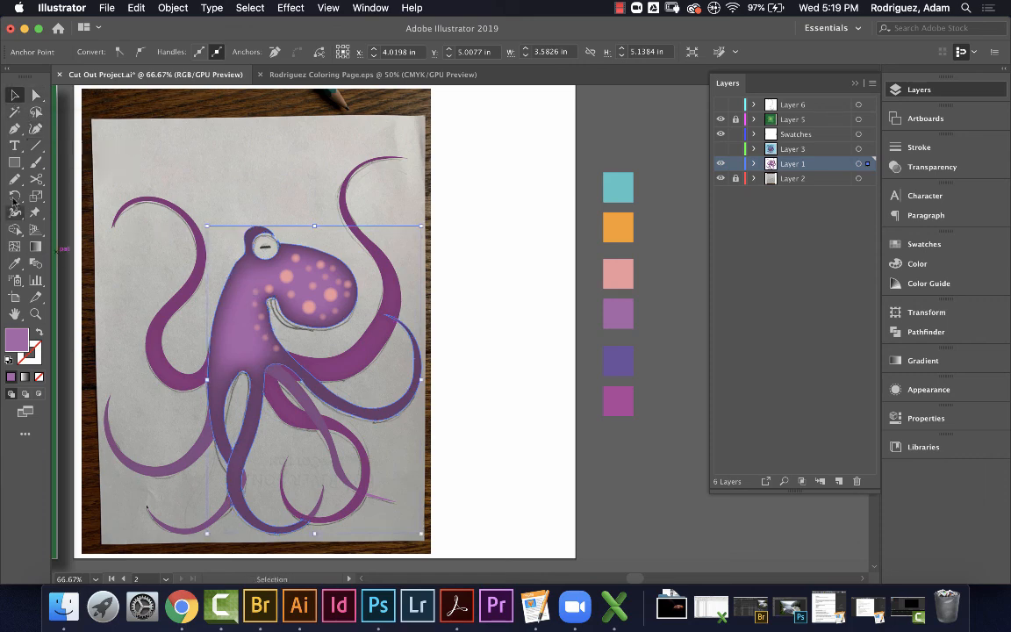
click(14, 262)
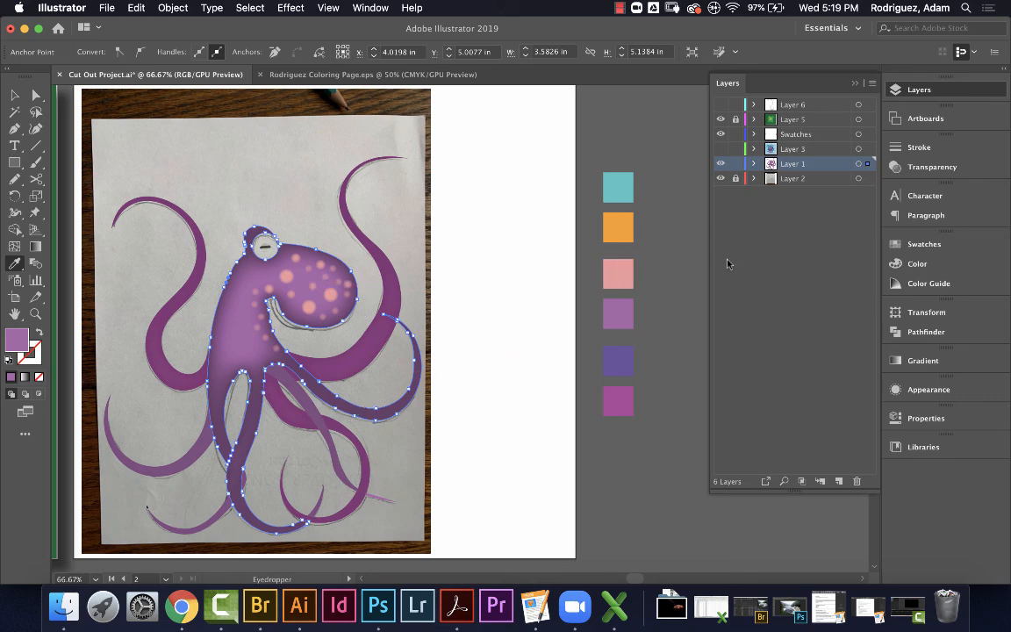
Review the Inner Glow settings applied to the octopus body's fill, then dismiss them without changes
click(926, 420)
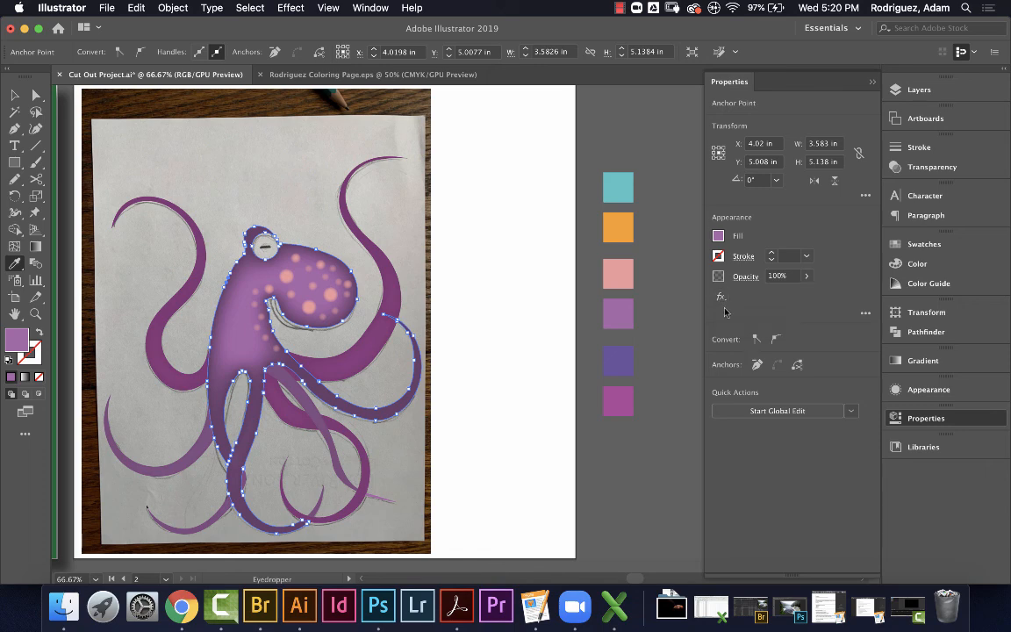
click(921, 392)
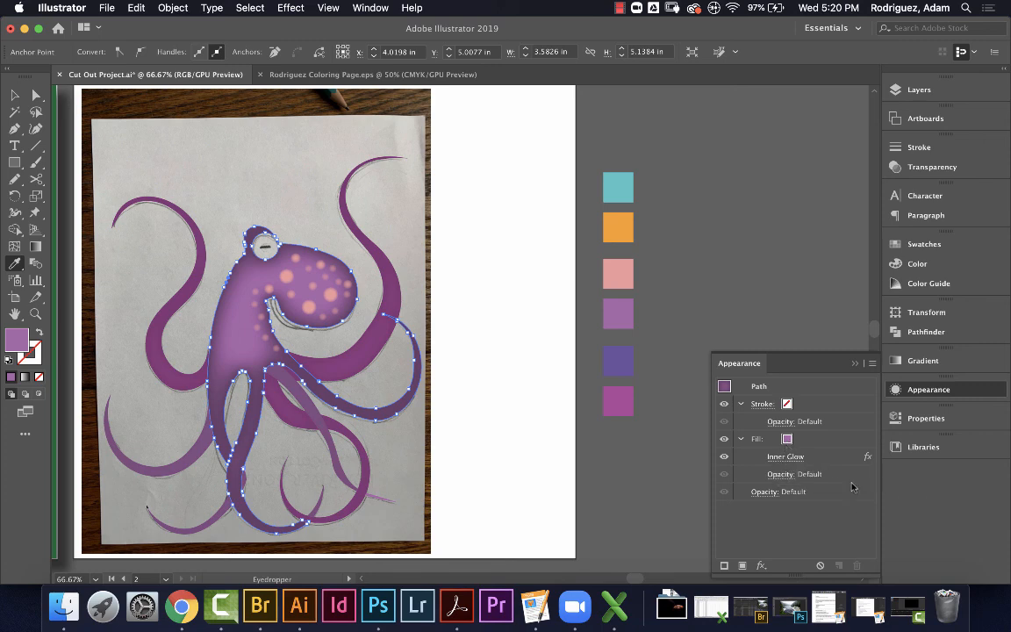
click(785, 457)
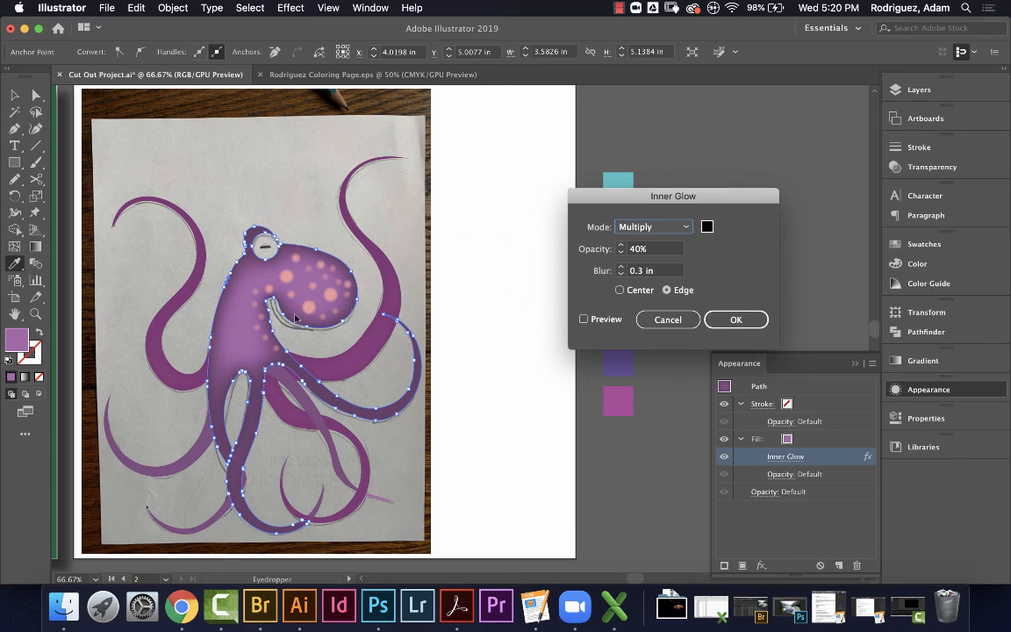
click(664, 319)
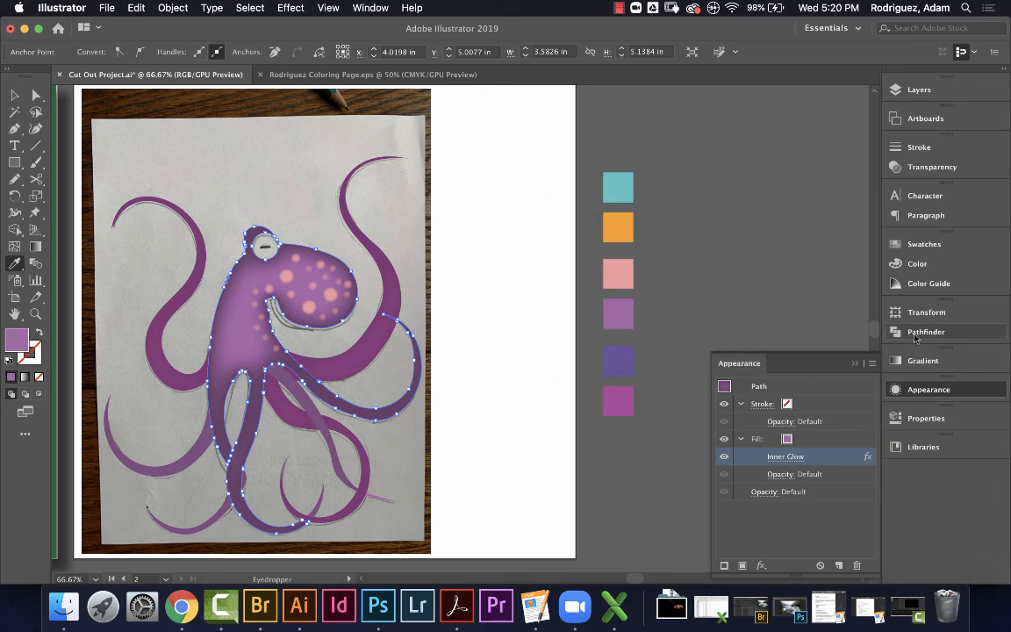
click(924, 418)
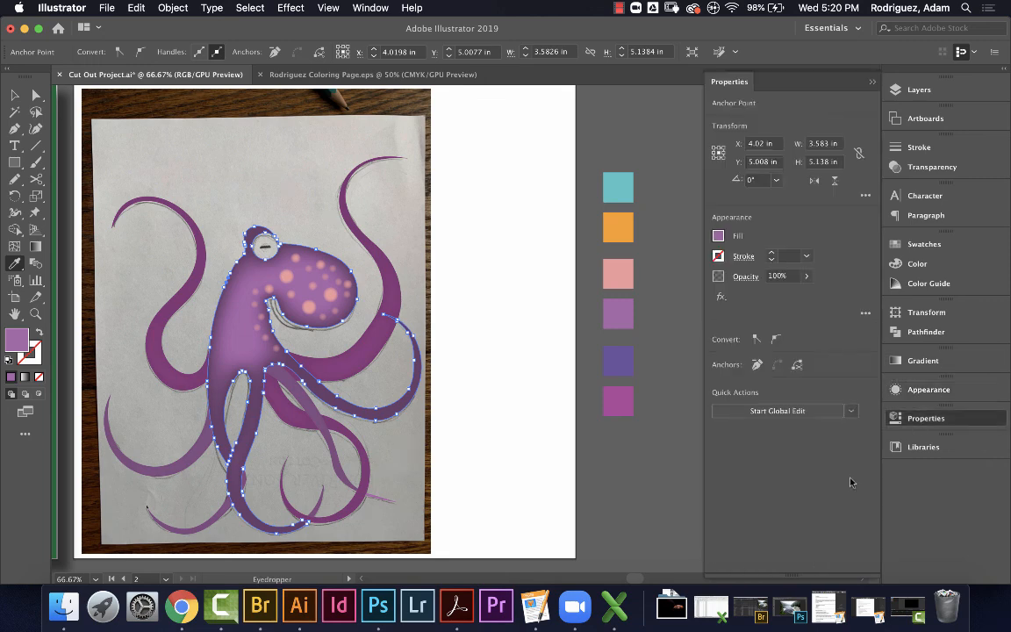
click(720, 299)
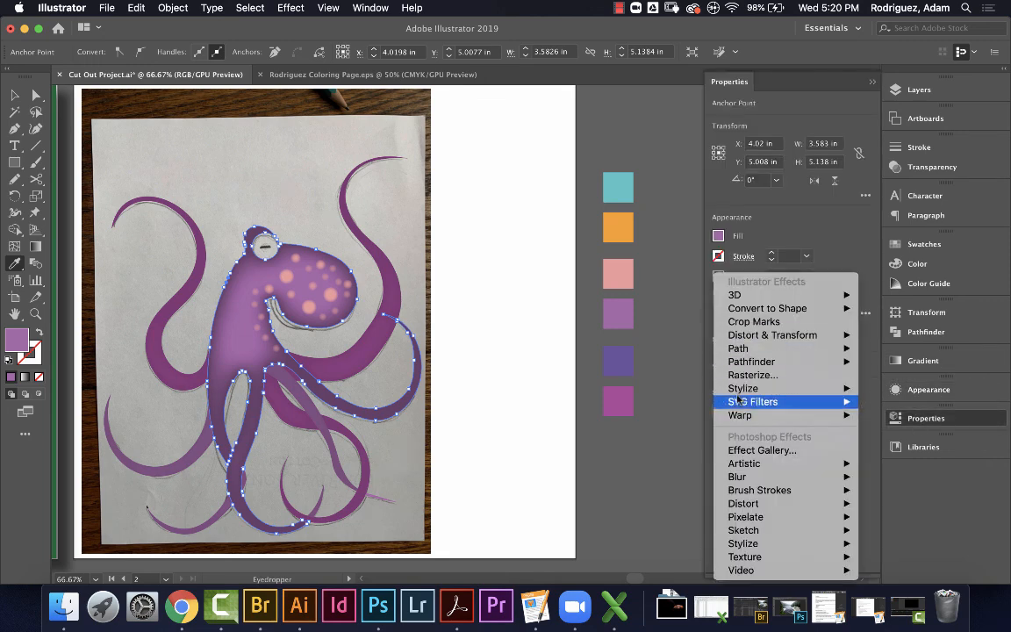
mouse_move(740, 392)
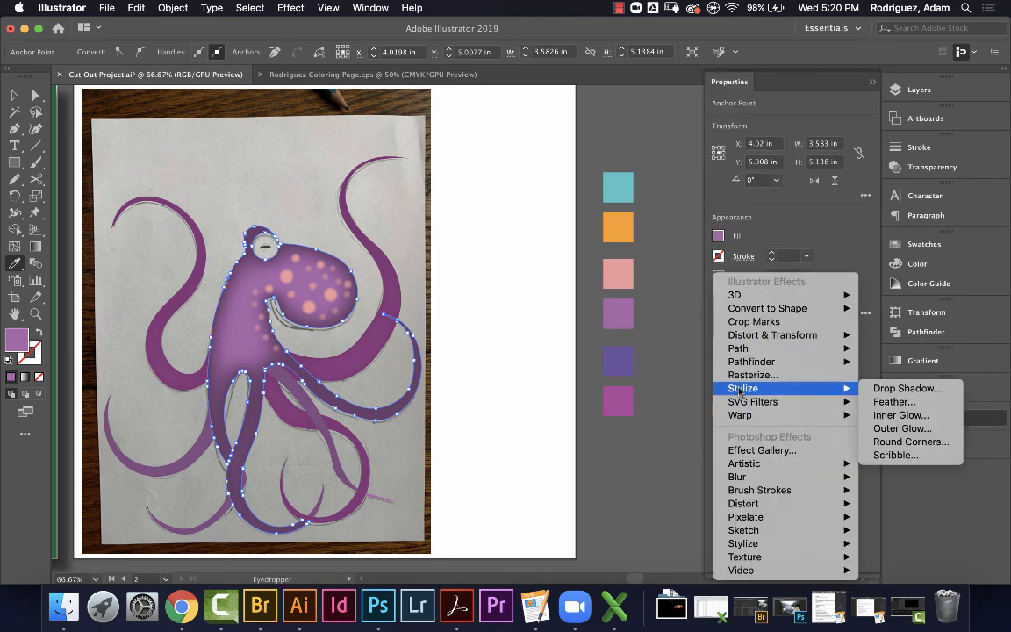
click(890, 419)
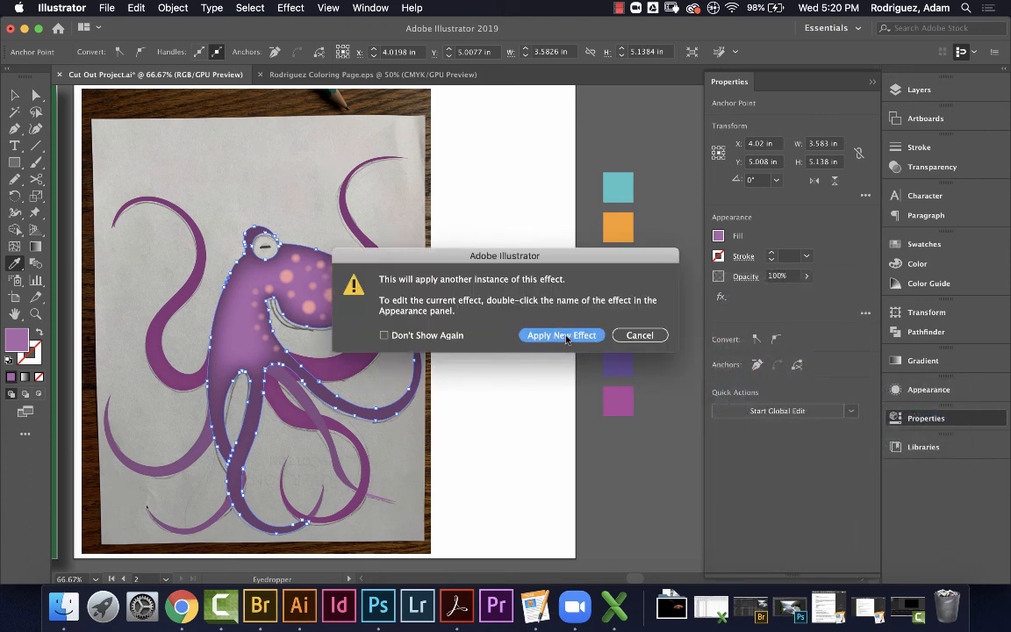
click(640, 335)
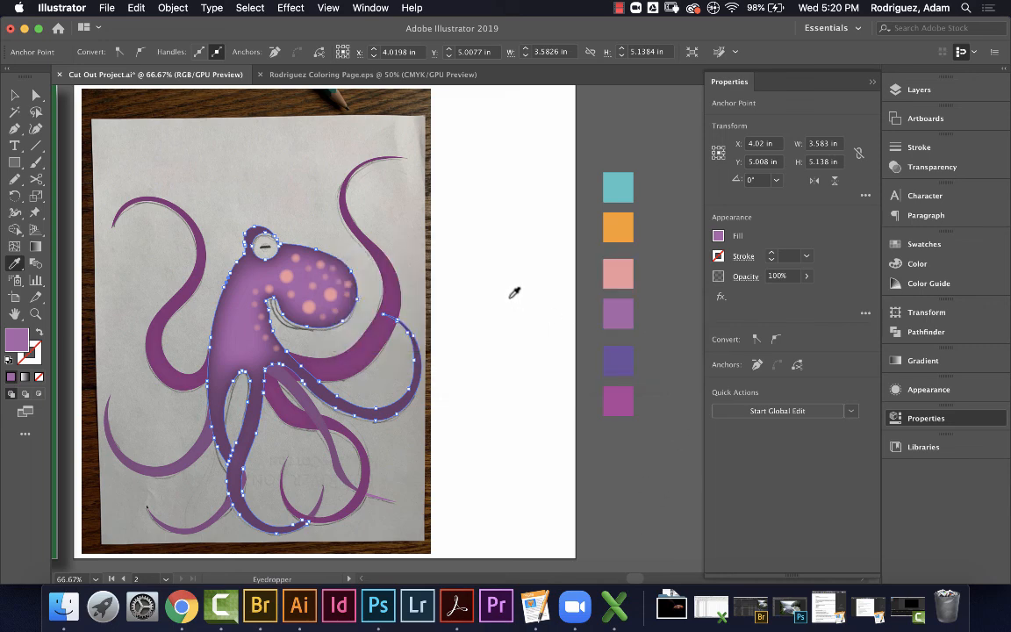
Reselect the octopus body with the Selection tool and check its existing Inner Glow settings again without changing them
click(14, 95)
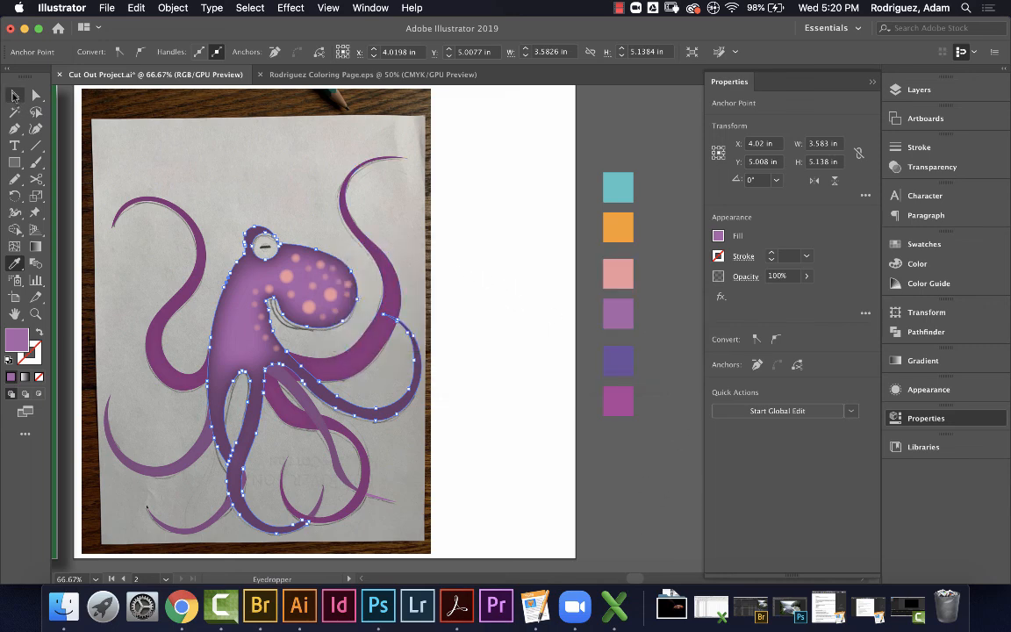
click(506, 268)
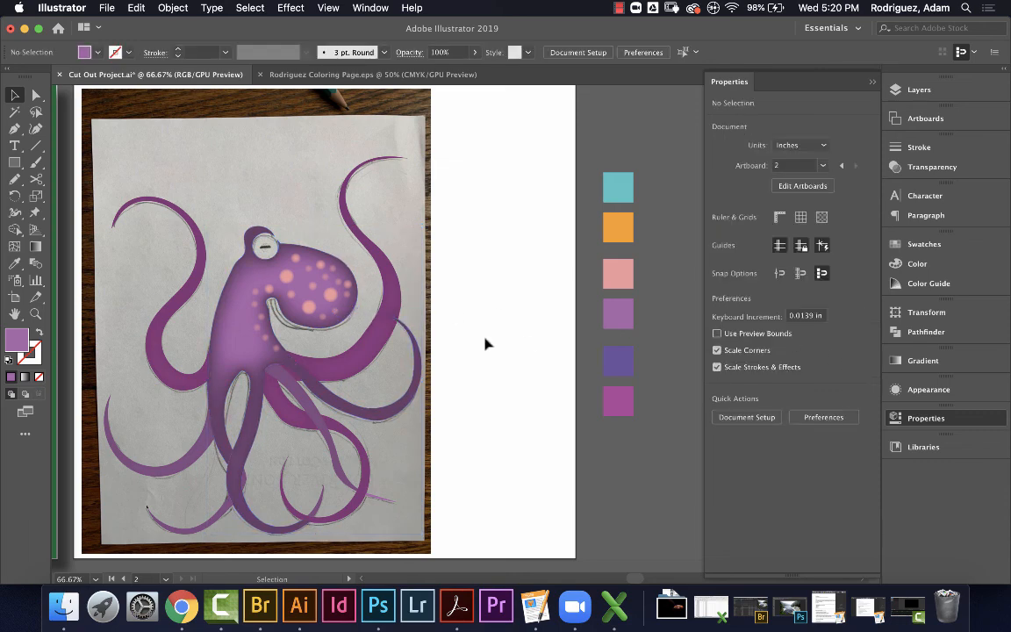
click(290, 364)
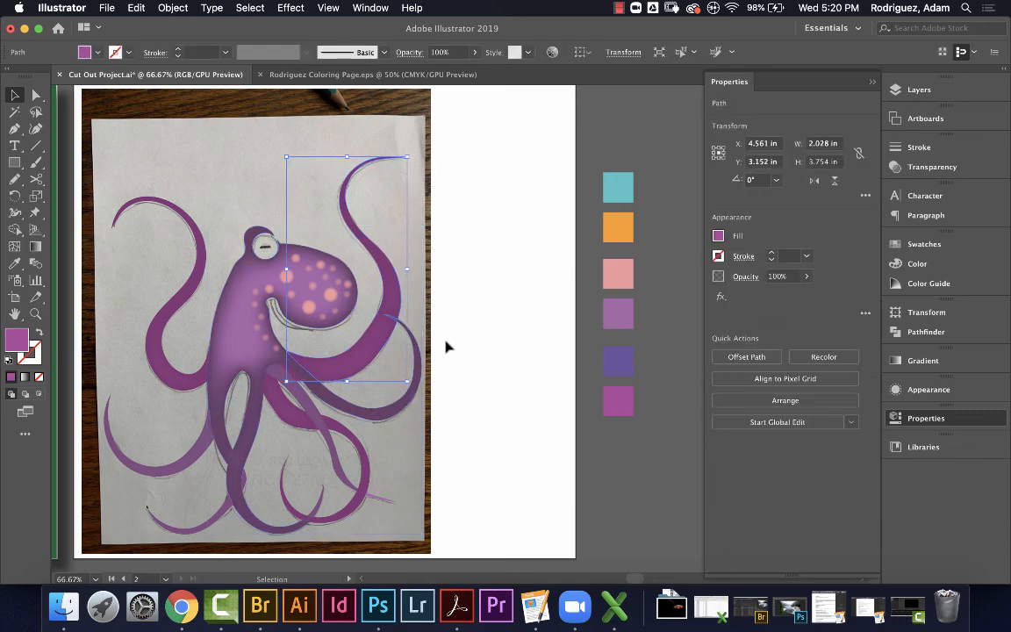
click(361, 264)
click(225, 321)
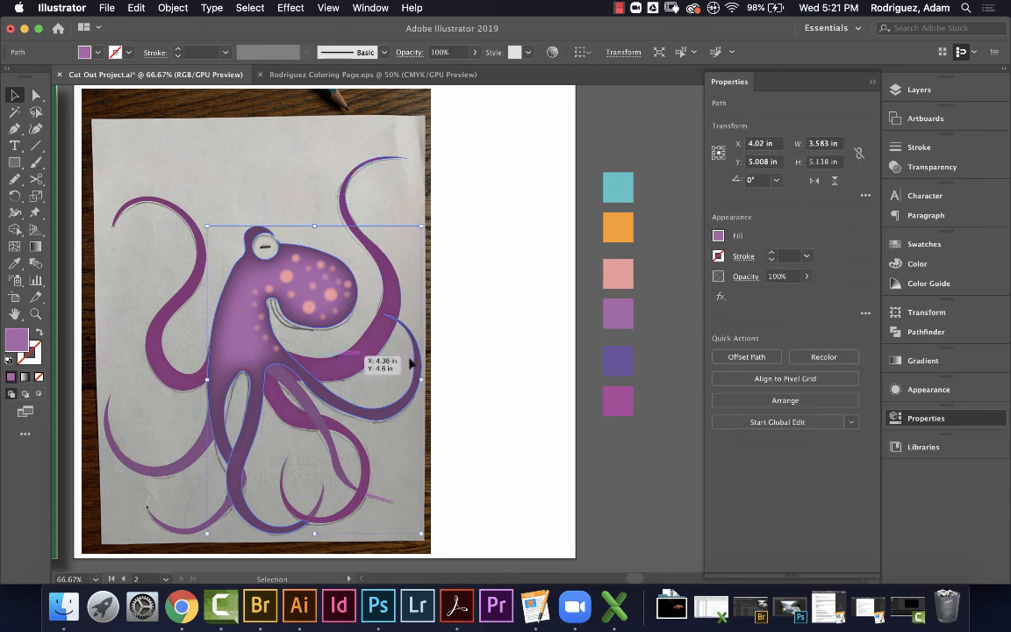
click(928, 388)
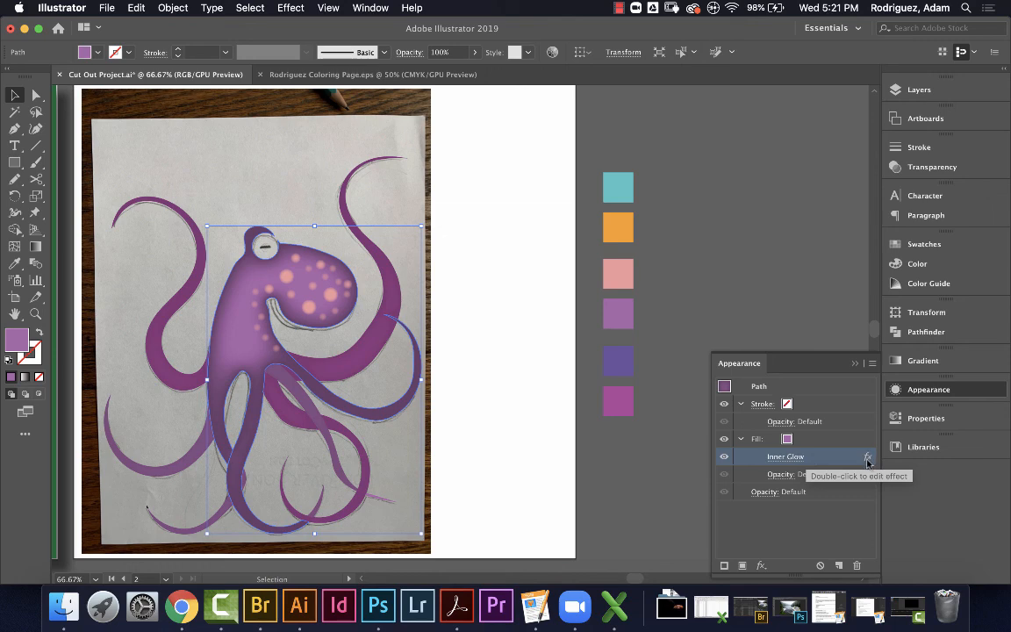
double_click(793, 458)
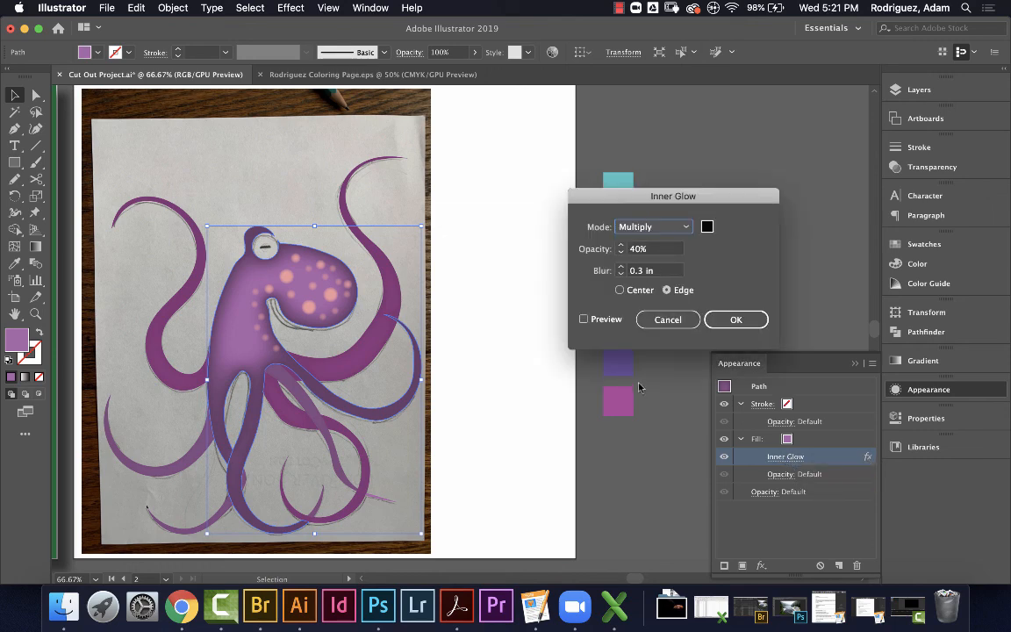
click(654, 320)
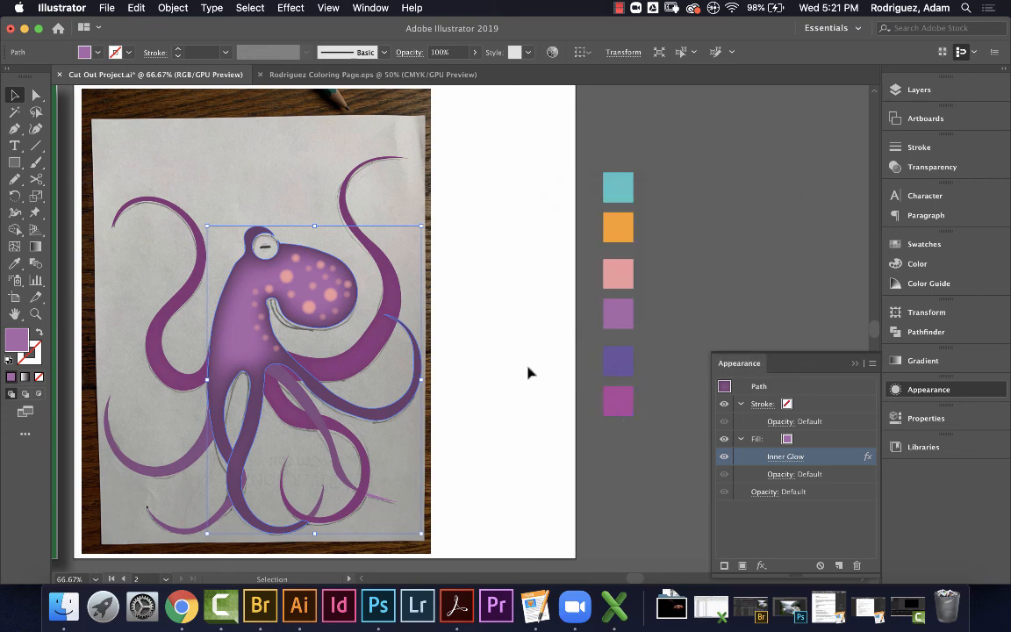
Select the pink spot near the octopus's eye and review its Drop Shadow and Feather settings without changing them
drag(293, 428, 385, 399)
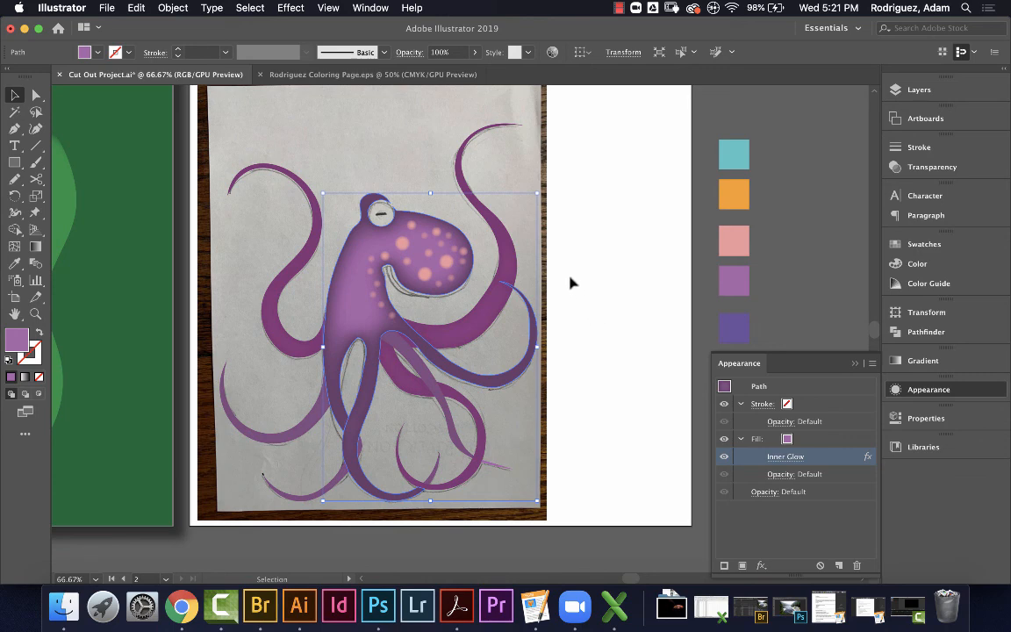
click(403, 242)
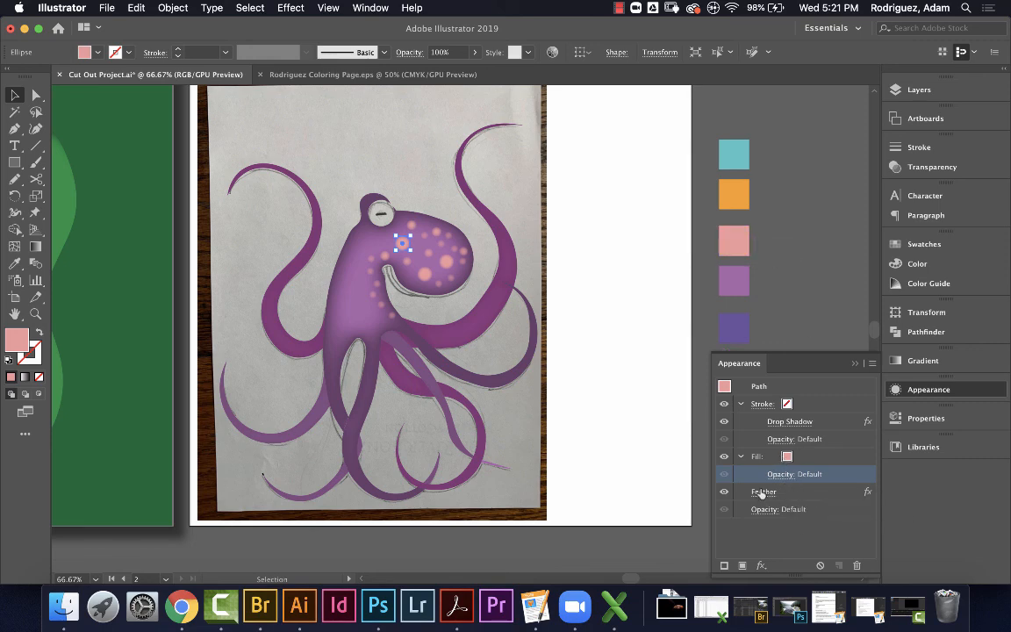
click(801, 422)
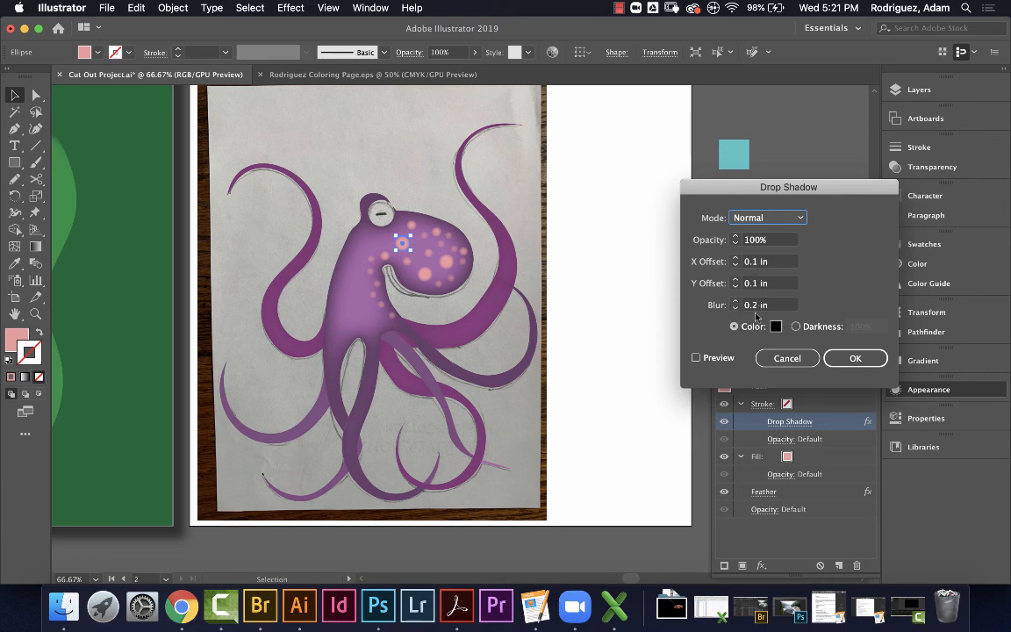
click(786, 358)
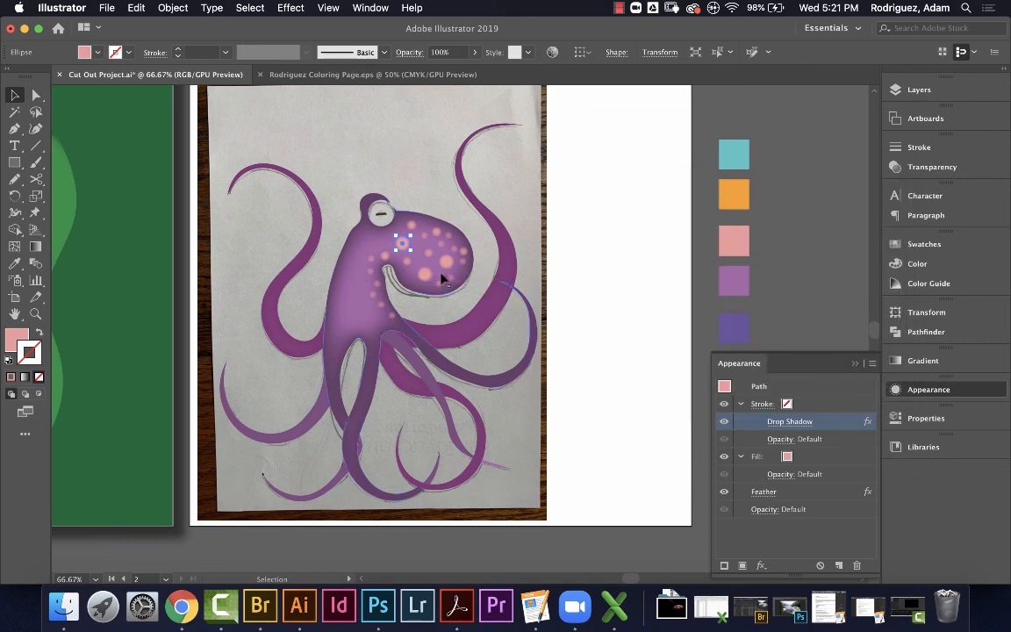
click(763, 493)
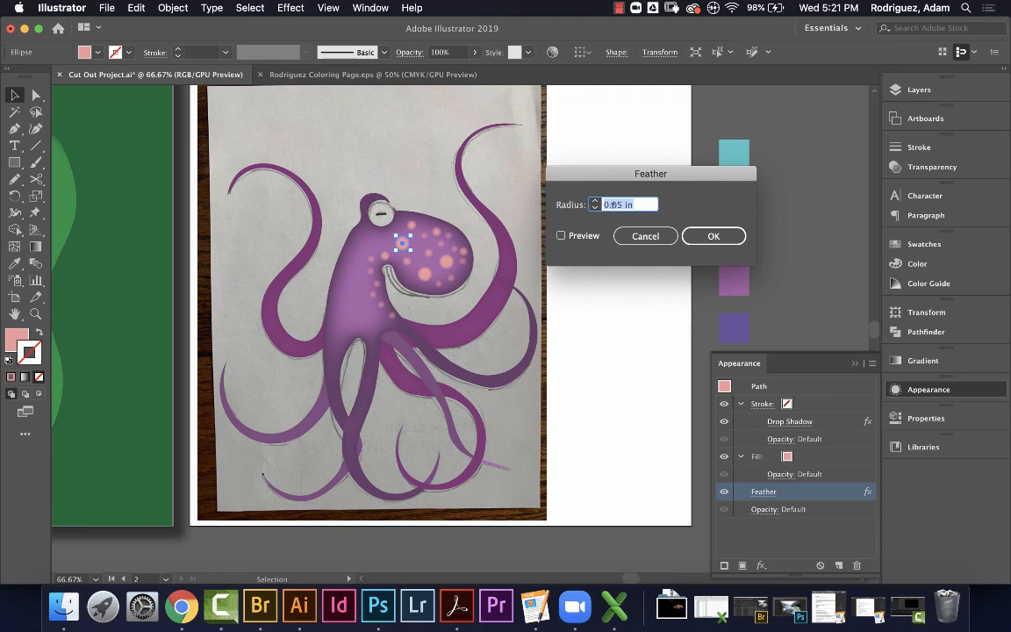
click(649, 236)
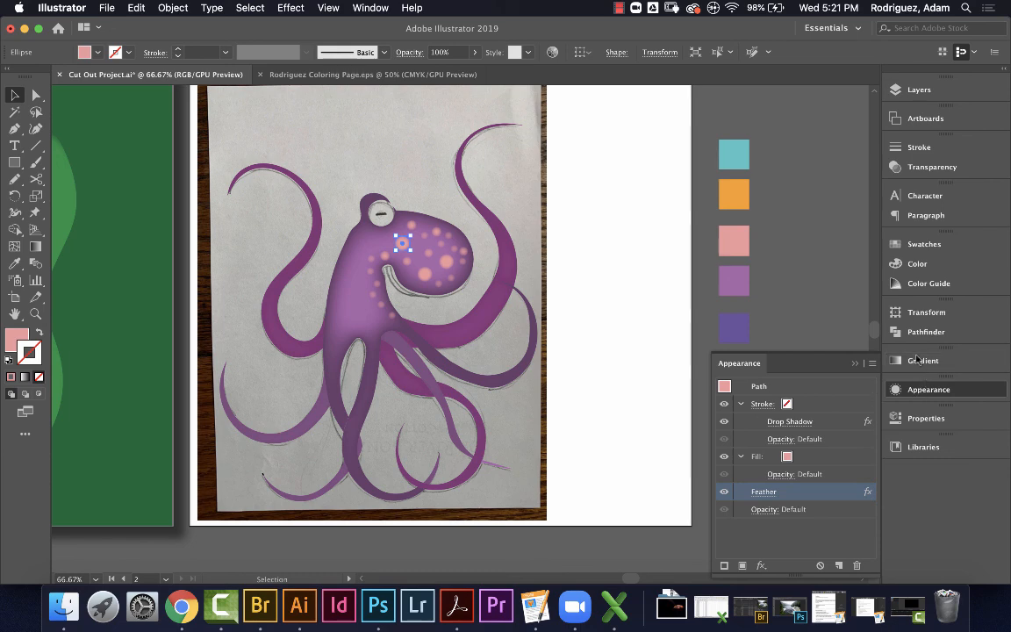
Look up the Feather effect among the Stylize effects for the selected pink spot, without applying it
click(914, 423)
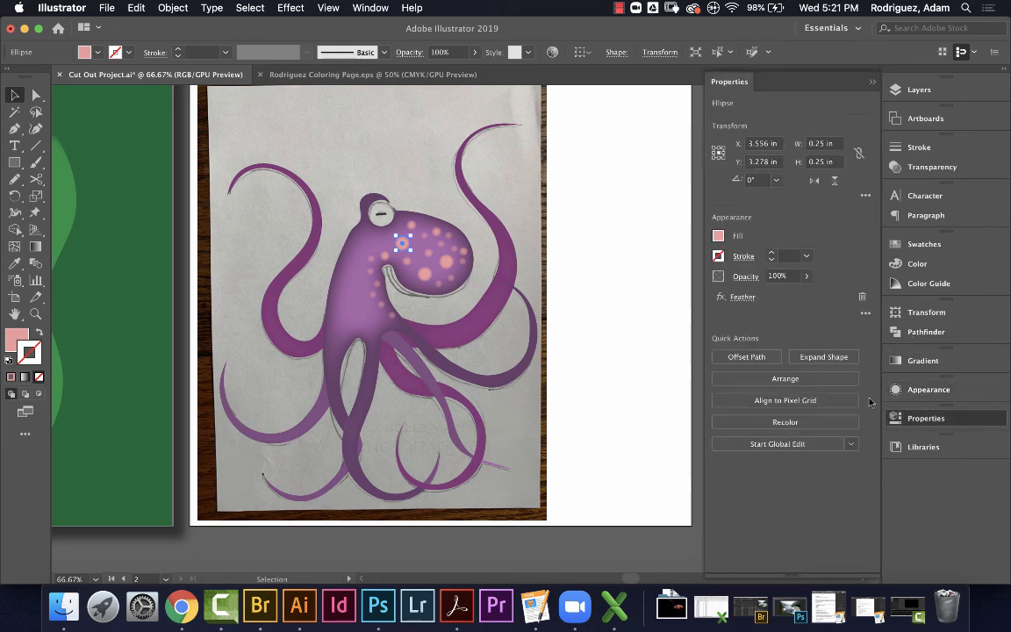
click(725, 301)
mouse_move(722, 301)
mouse_move(727, 391)
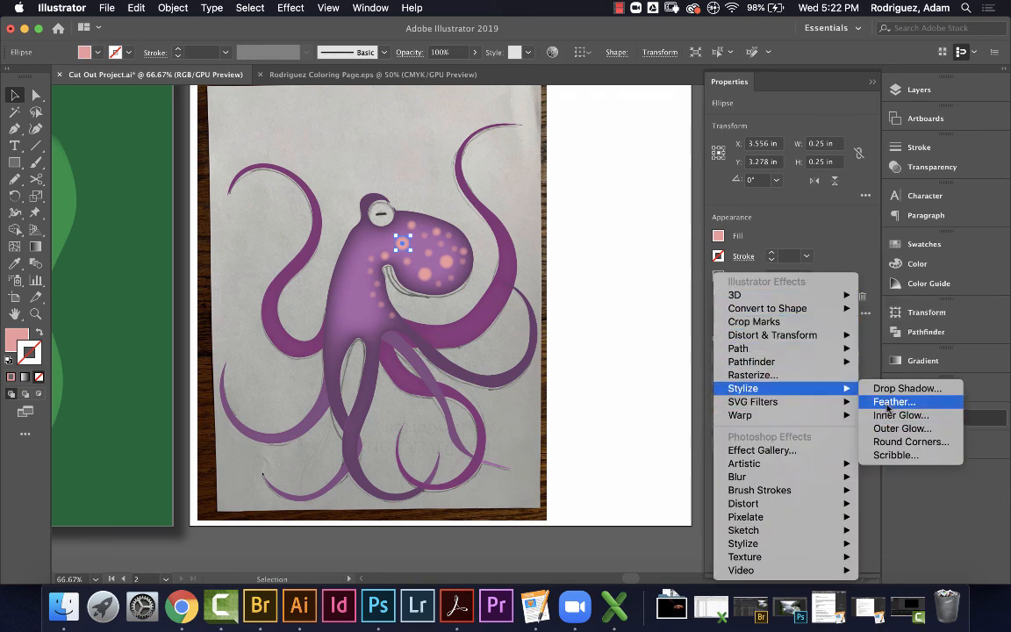
click(845, 243)
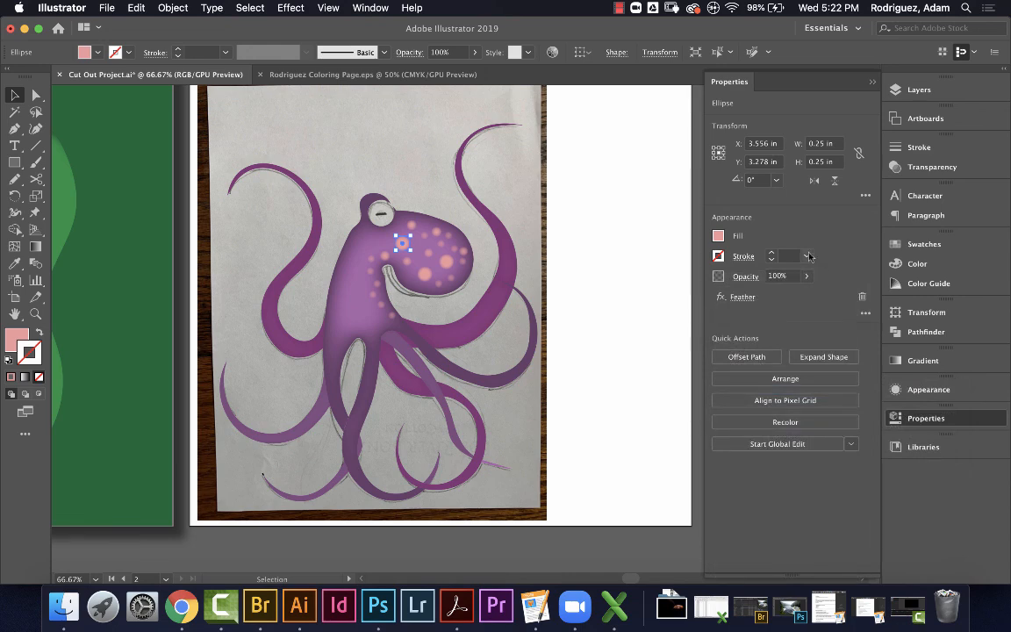
Deselect the spot and hide Layer 2 with the sketch photo to show only the octopus artwork on its artboard
click(579, 255)
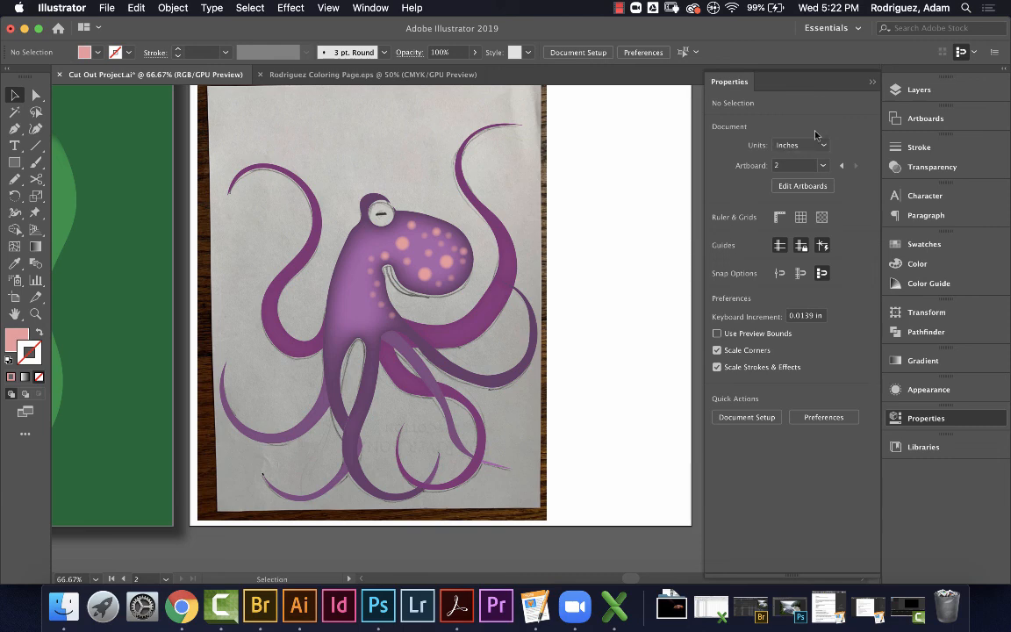
click(894, 89)
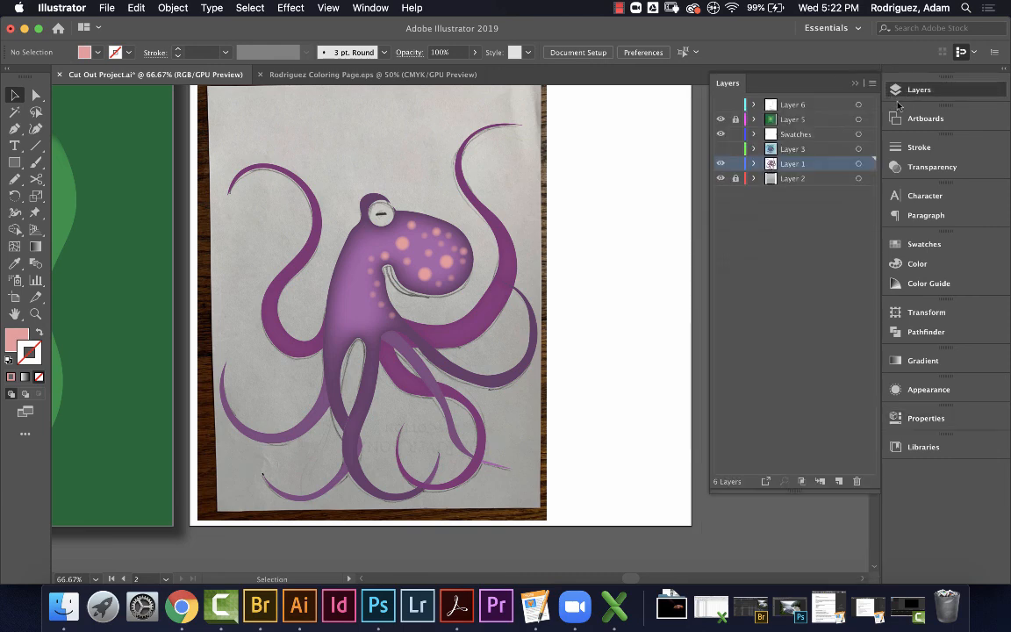
click(721, 178)
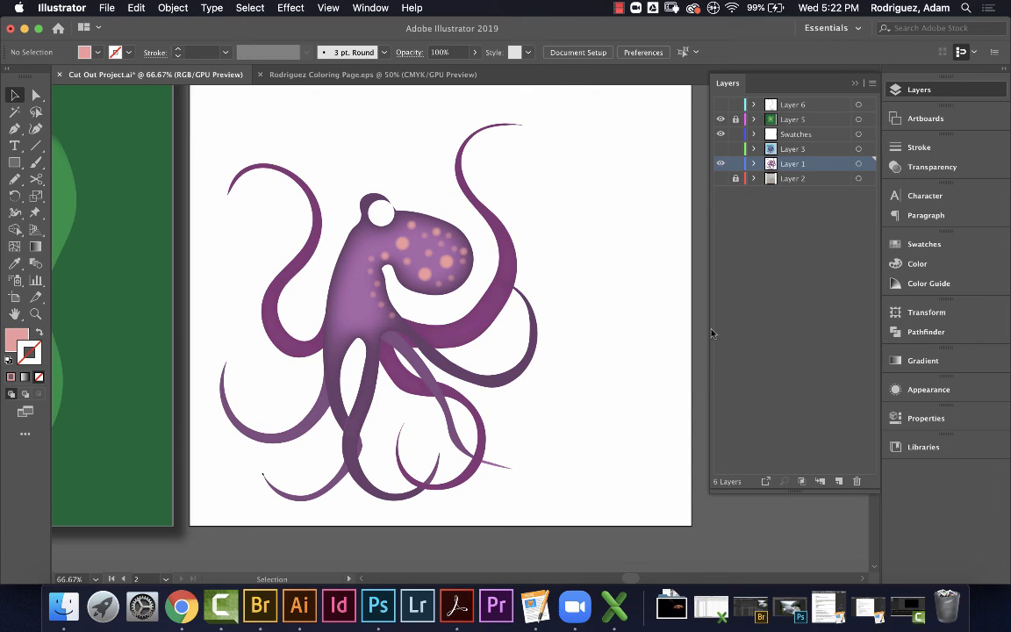
key(super+minus)
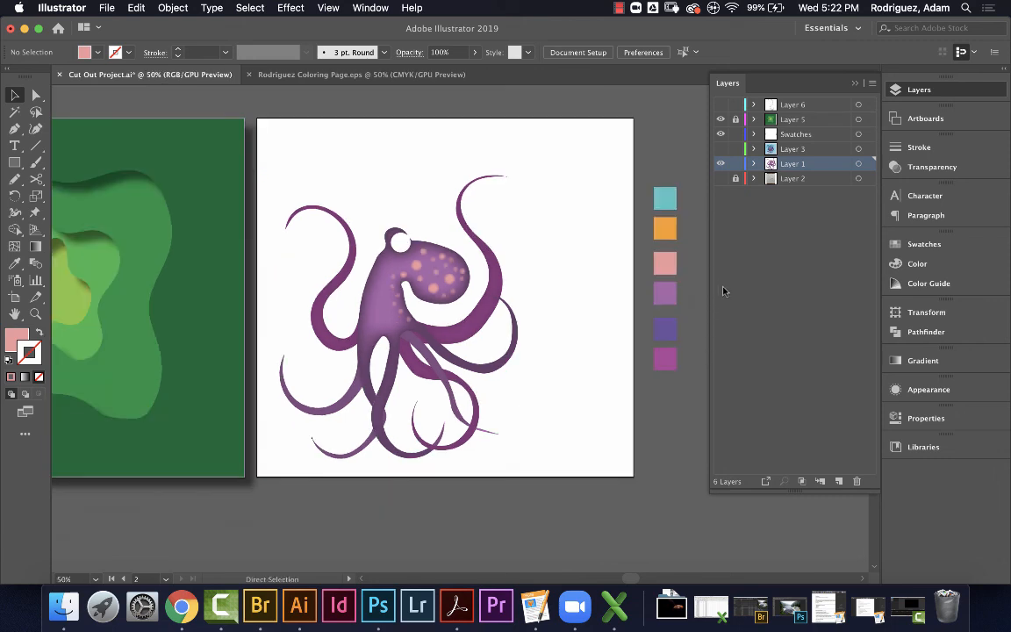
Move the entire octopus onto the artboard with the green wavy layers and place Layer 1 above Layer 5
key(space)
drag(423, 397, 466, 376)
drag(324, 139, 598, 459)
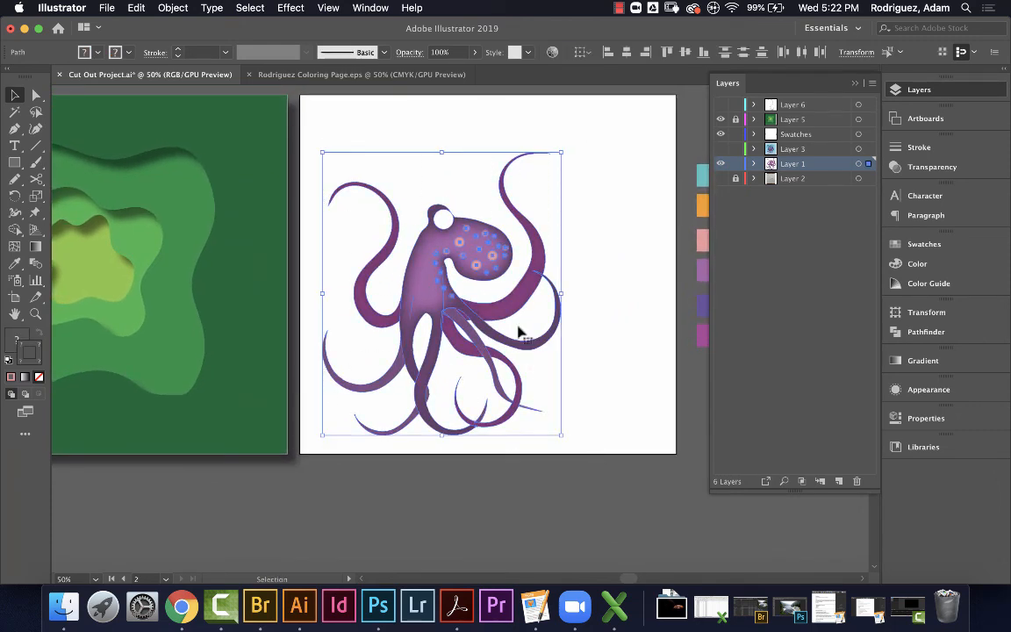
key(space)
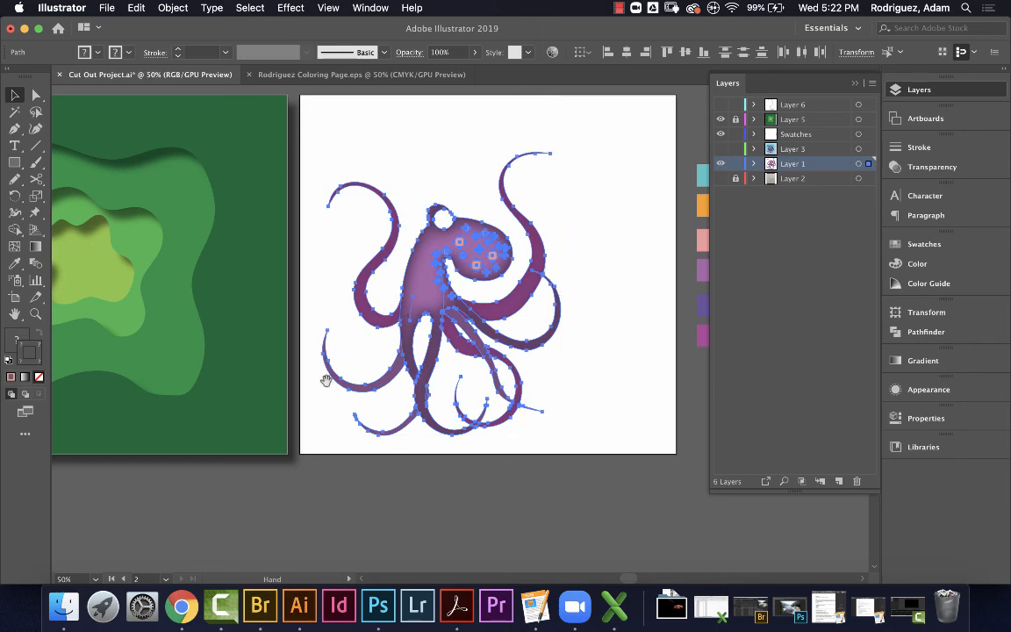
drag(260, 489, 430, 480)
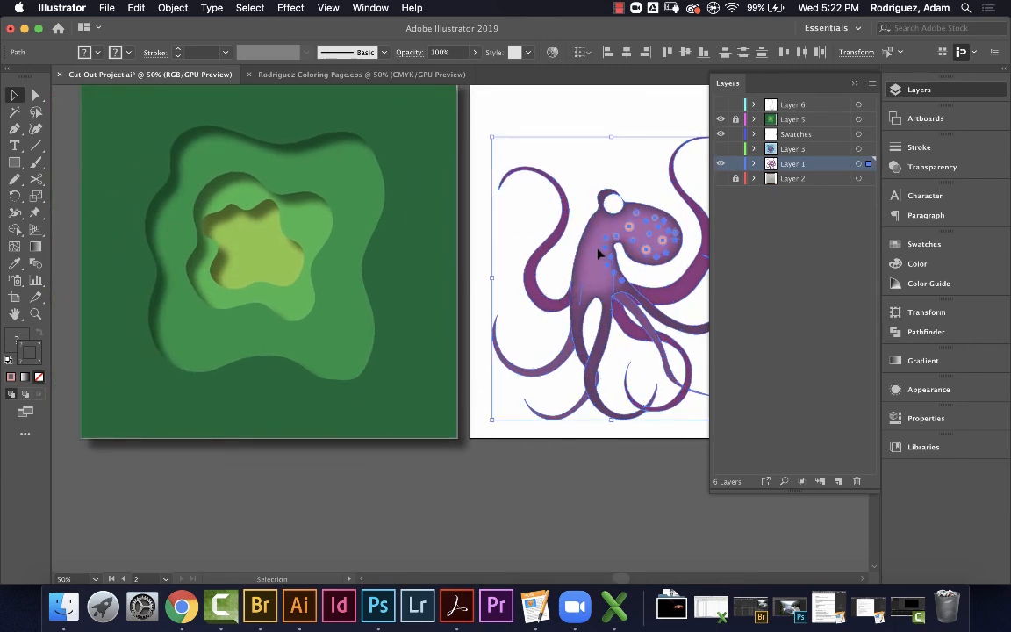
drag(566, 252, 226, 232)
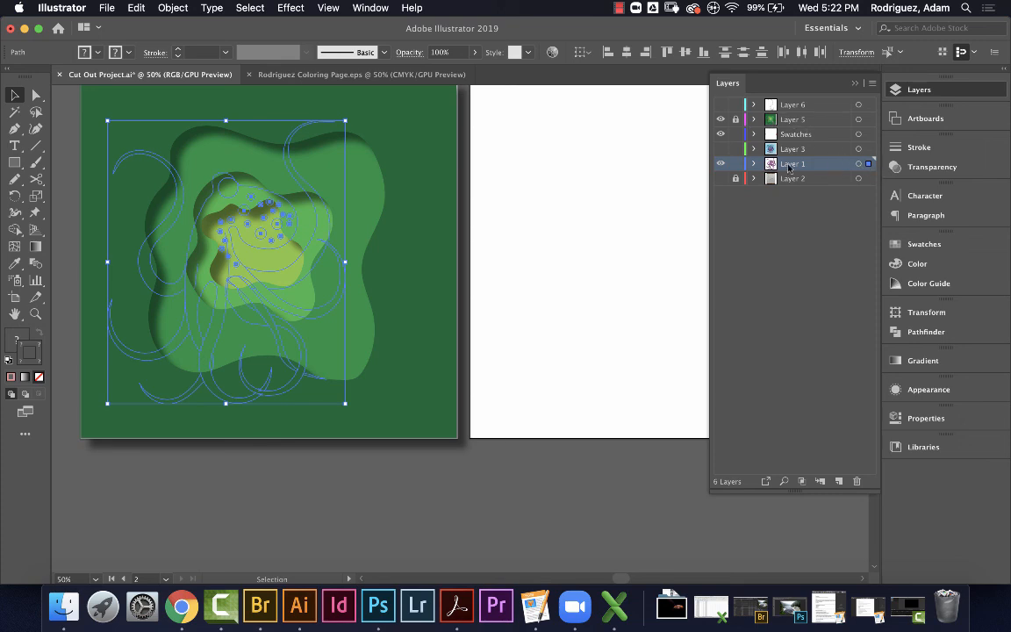
drag(792, 168, 793, 112)
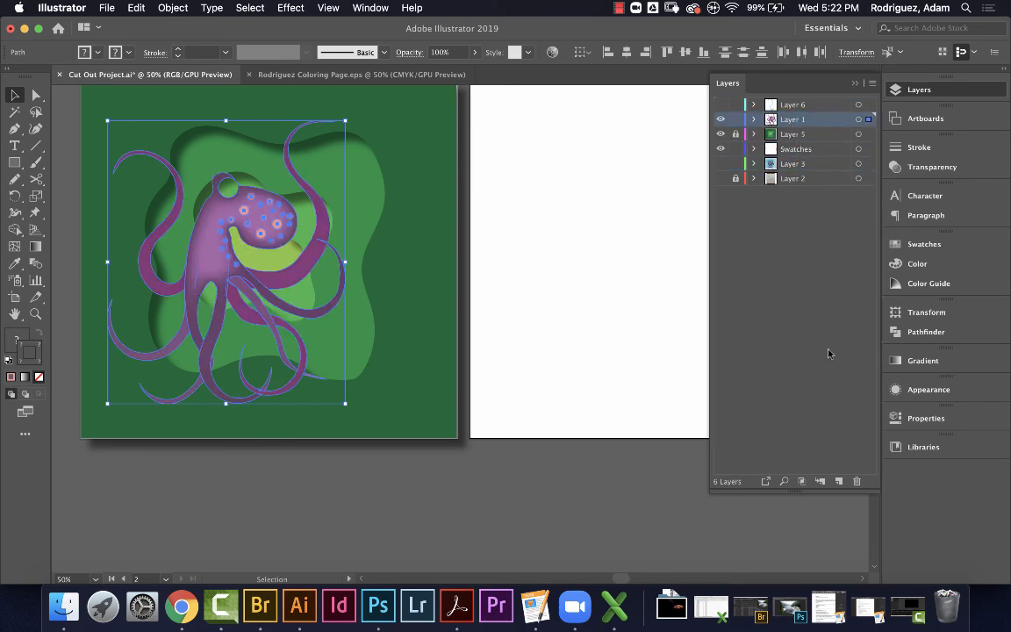
click(623, 265)
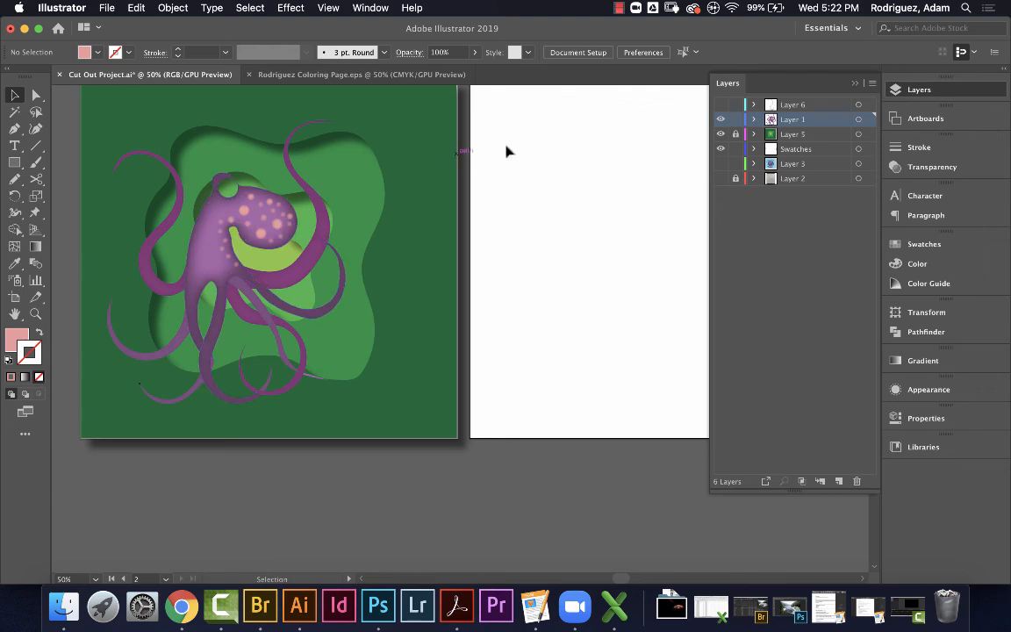
Hide Layer 1 and Layer 5, and show Layer 3 with the blue version of the octopus design
click(720, 119)
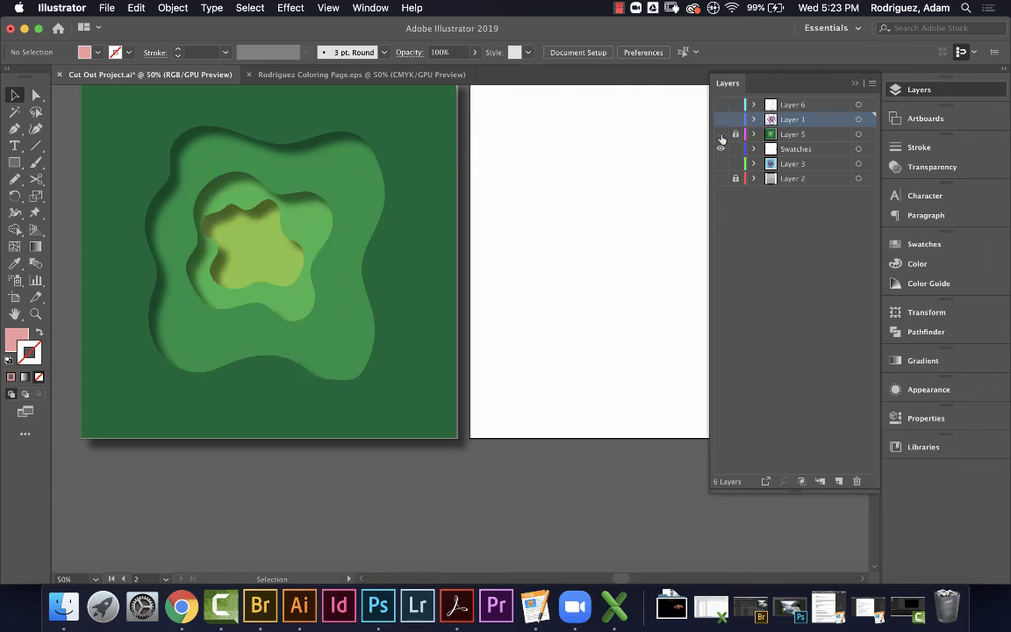
click(721, 134)
click(720, 163)
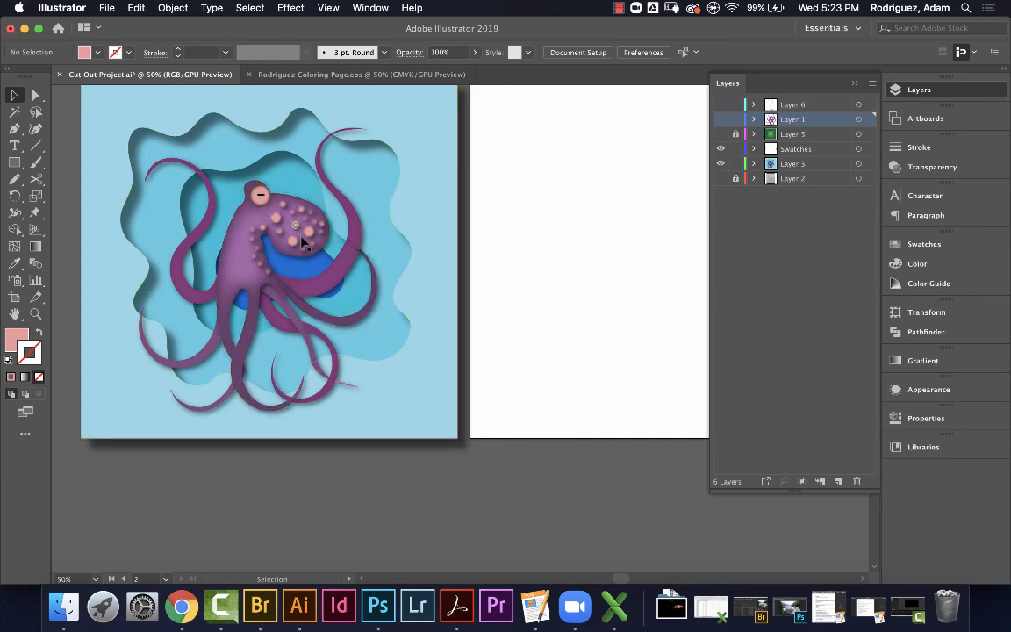
Select the octopus's pink eye circle up close and look up the Ellipse tool without drawing a shape
click(260, 201)
key(super+equal)
key(super+equal)
key(super+equal)
key(super+equal)
key(super+equal)
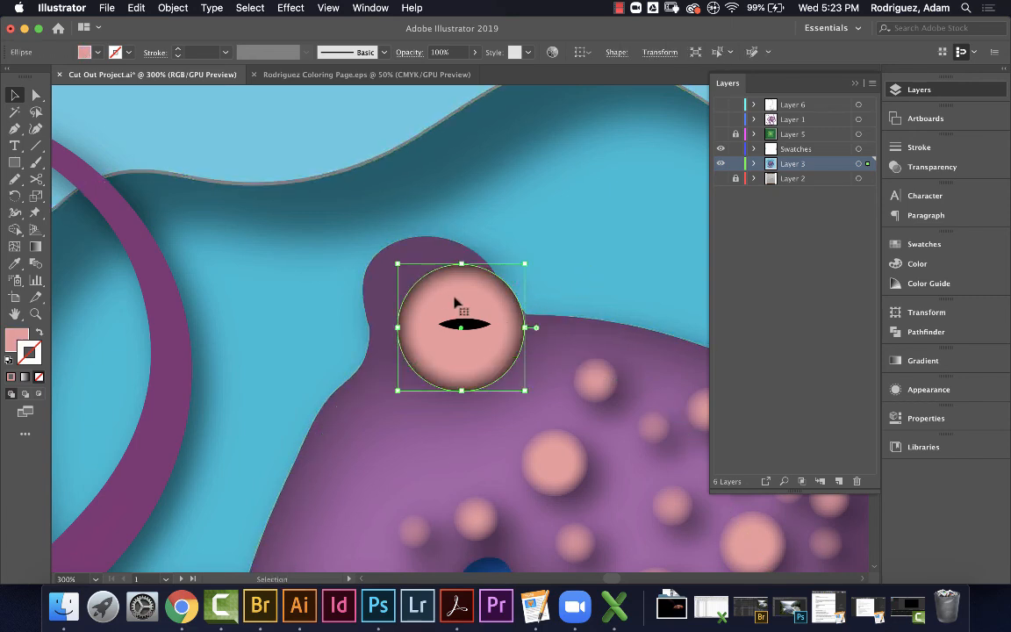
click(15, 163)
drag(18, 164, 72, 194)
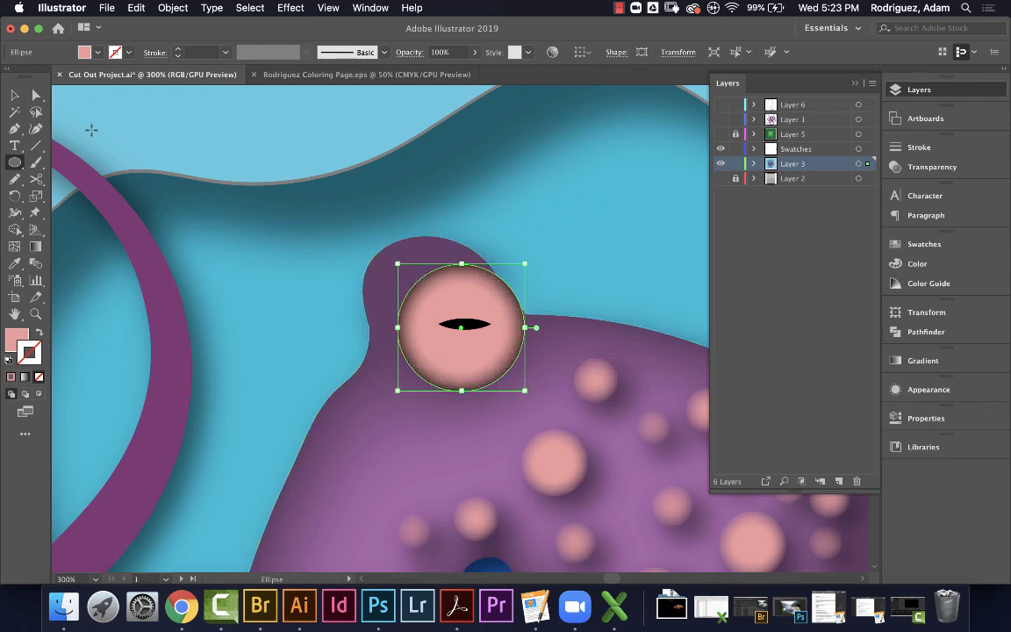
click(14, 95)
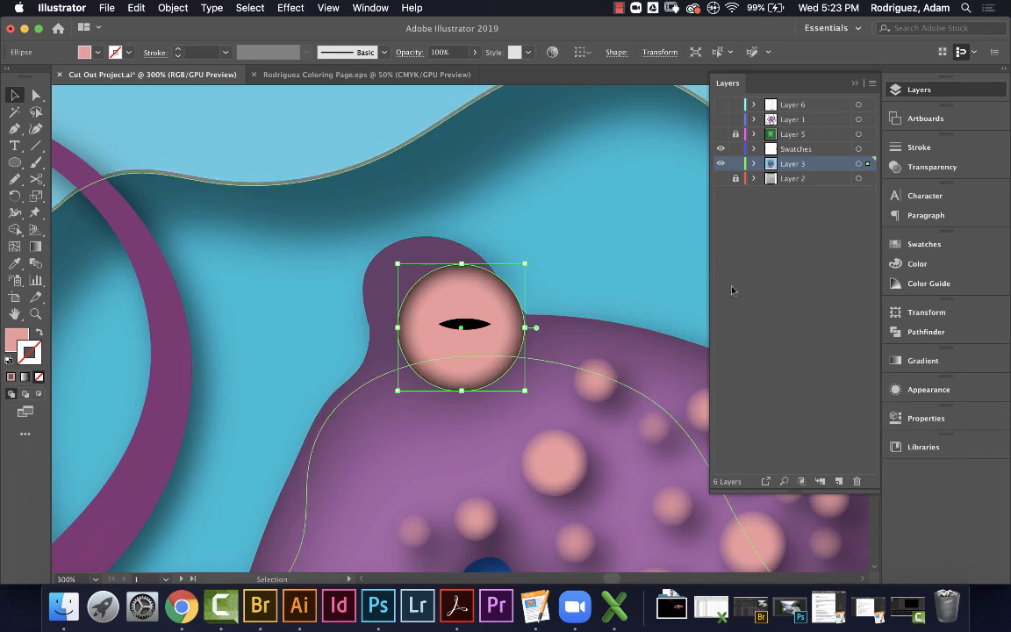
Review the Inner Glow settings of the selected pink eye circle without changing them
click(913, 390)
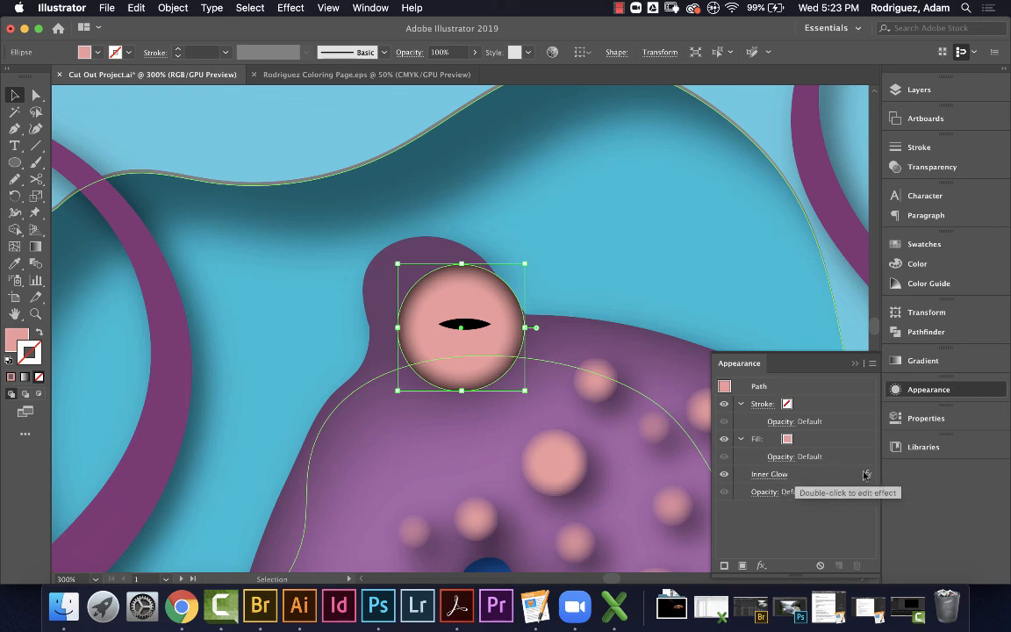
double_click(771, 475)
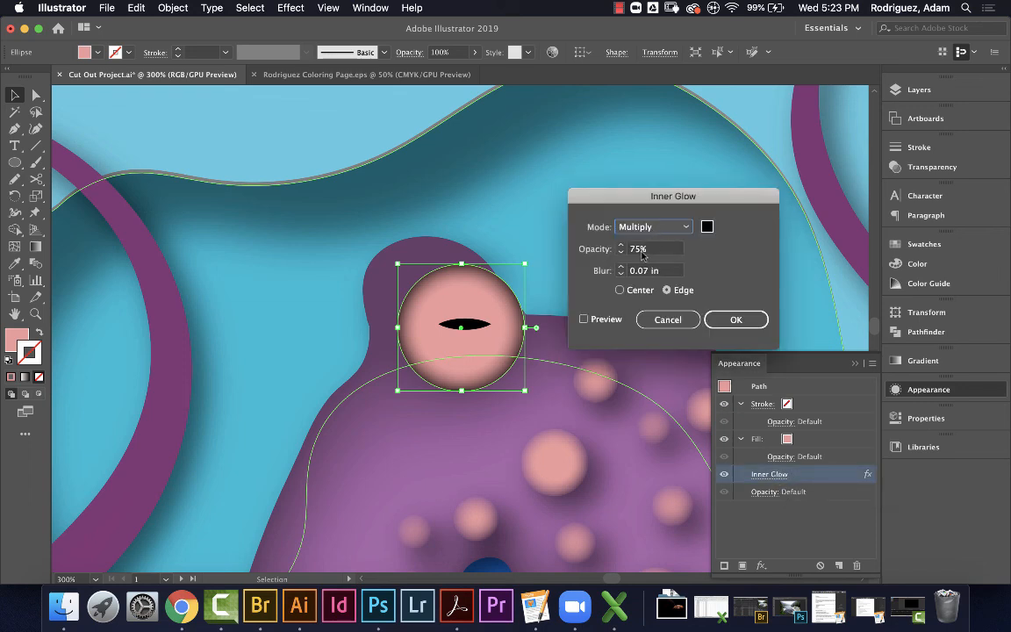
click(667, 319)
Deselect the eye, fit the blue octopus artboard in the window and view it in Presentation Mode
key(super+minus)
key(super+minus)
key(super+minus)
key(super+minus)
key(super+minus)
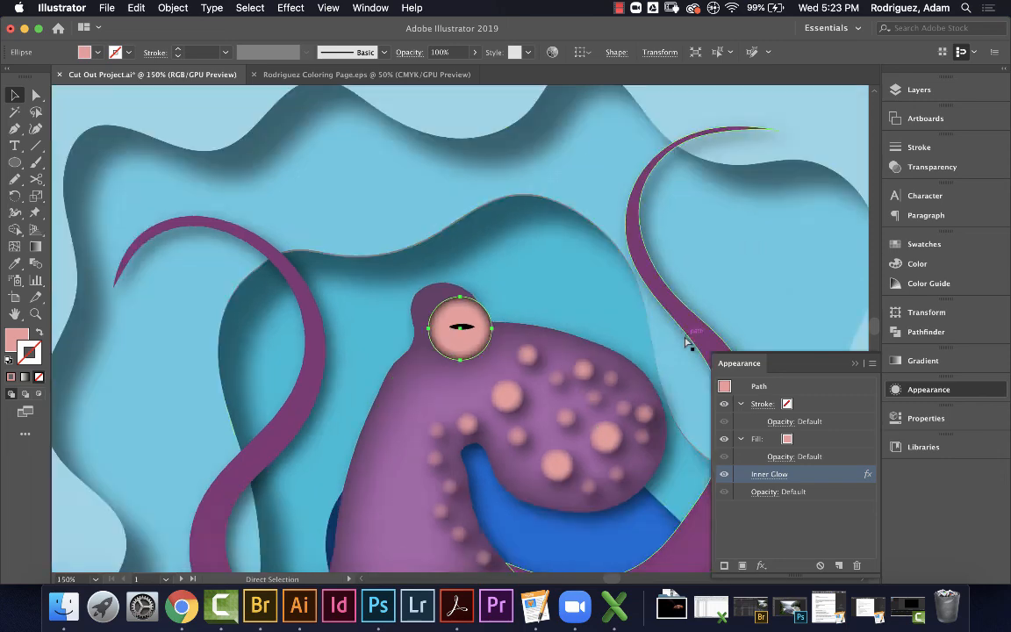
click(330, 126)
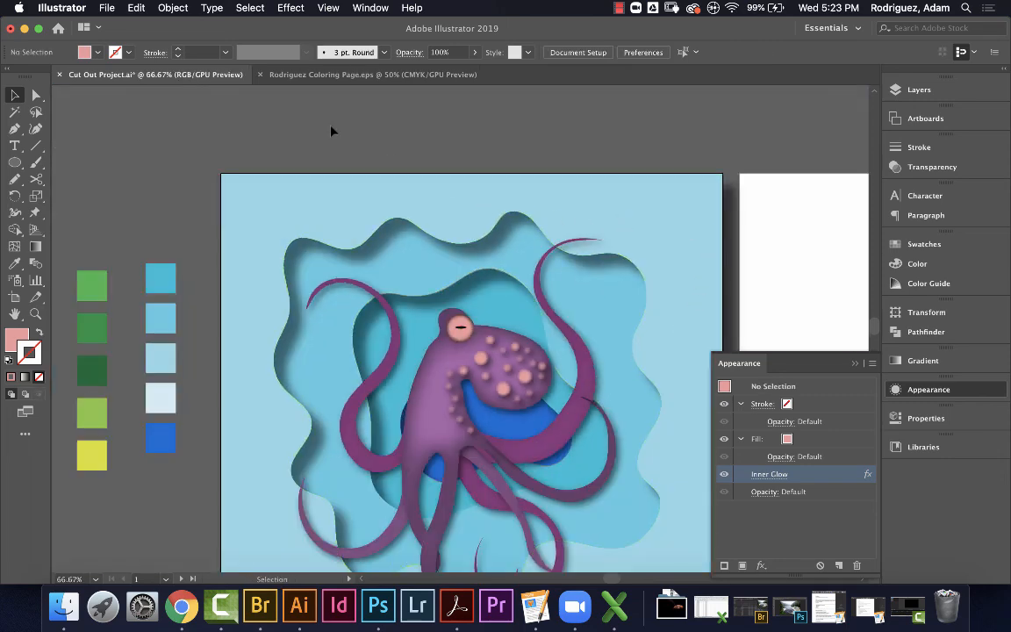
key(super+0)
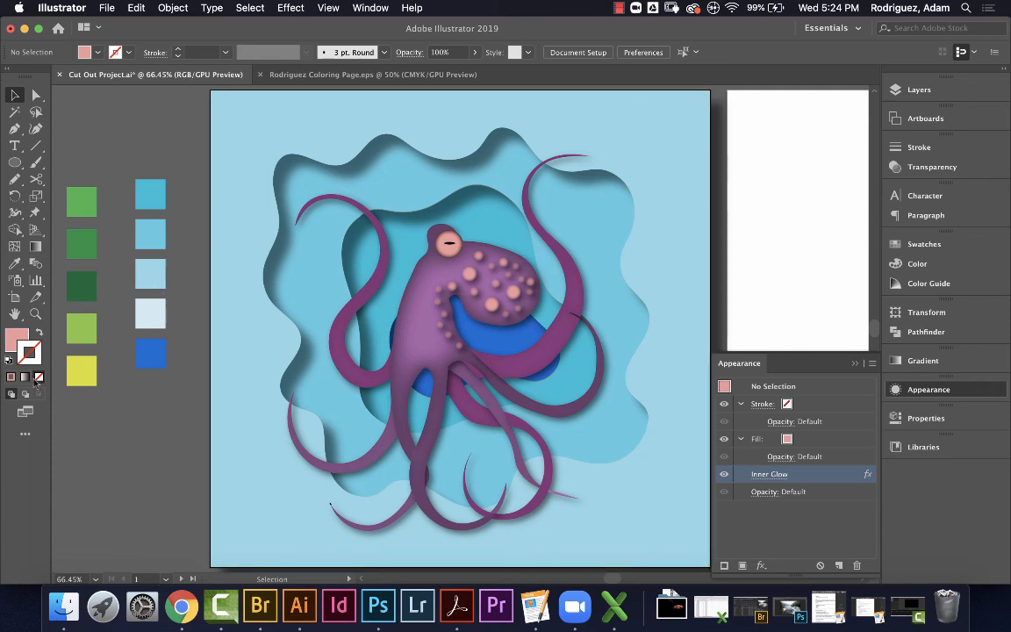
click(25, 411)
key(Escape)
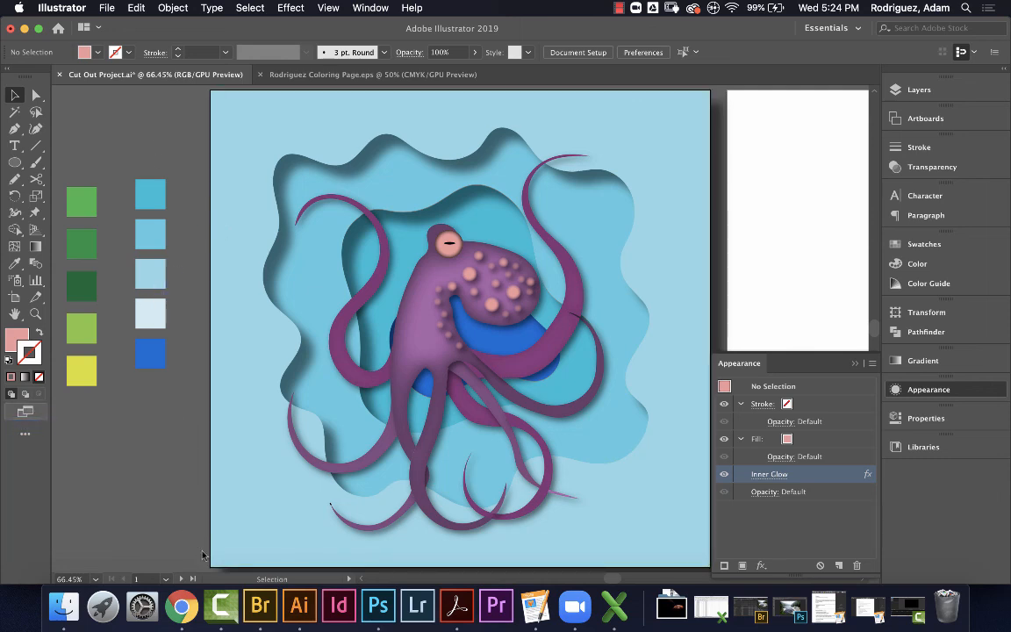
key(shift+f)
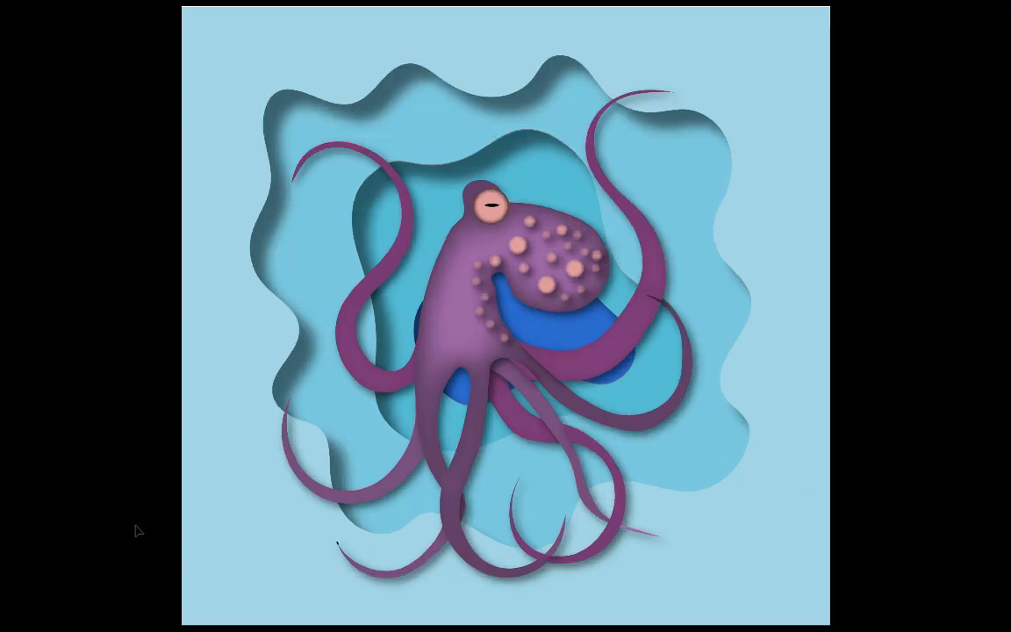